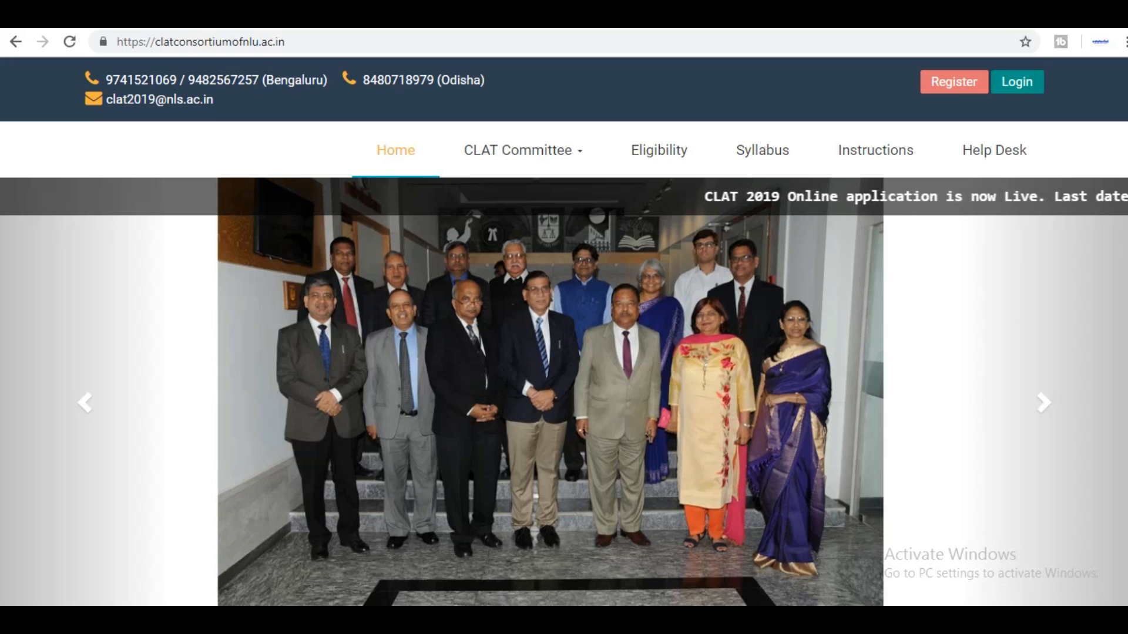
Step: Open the account registration page and read through its notice lines
{"action": "scroll", "coordinate": [563, 332], "scroll_direction": "down", "scroll_amount": 20}
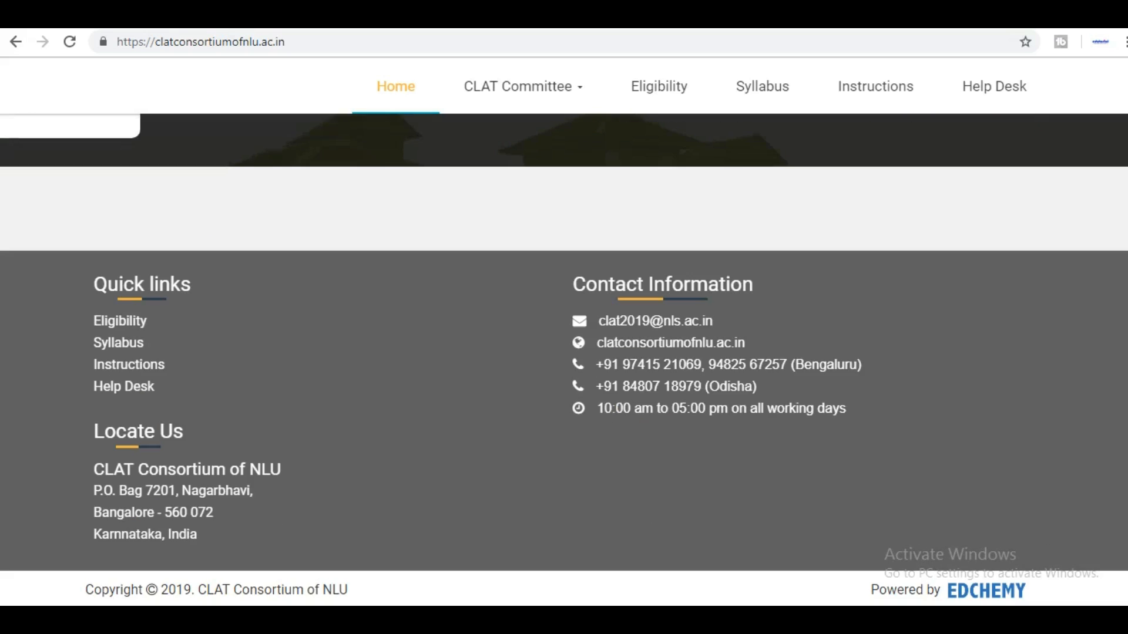
{"action": "scroll", "coordinate": [564, 331], "scroll_direction": "up", "scroll_amount": 20}
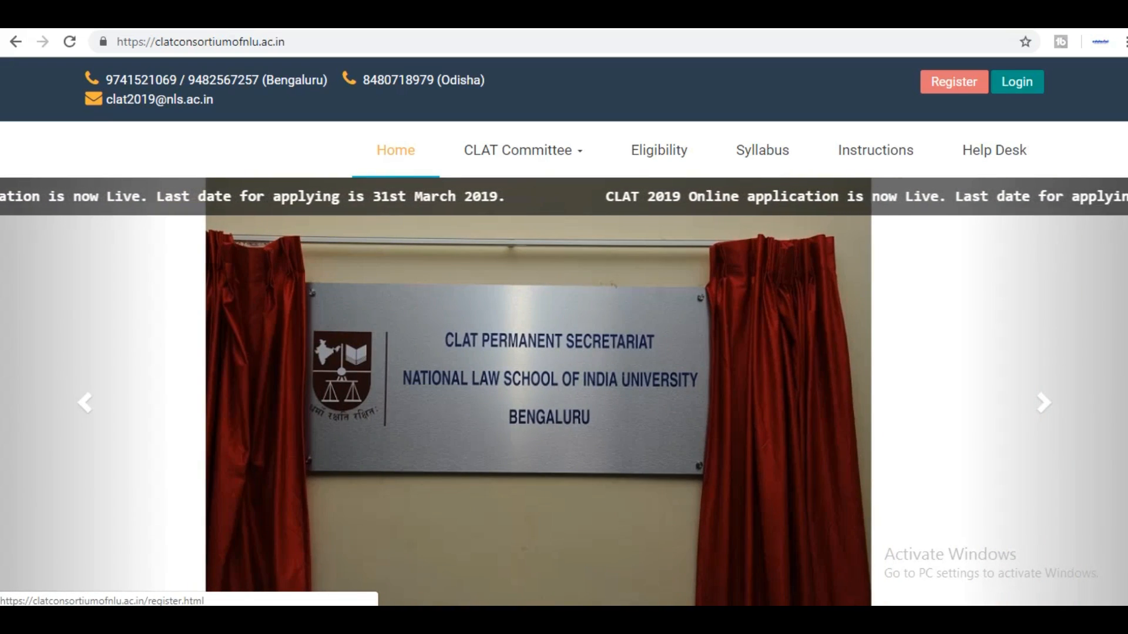
{"action": "left_click", "coordinate": [953, 82]}
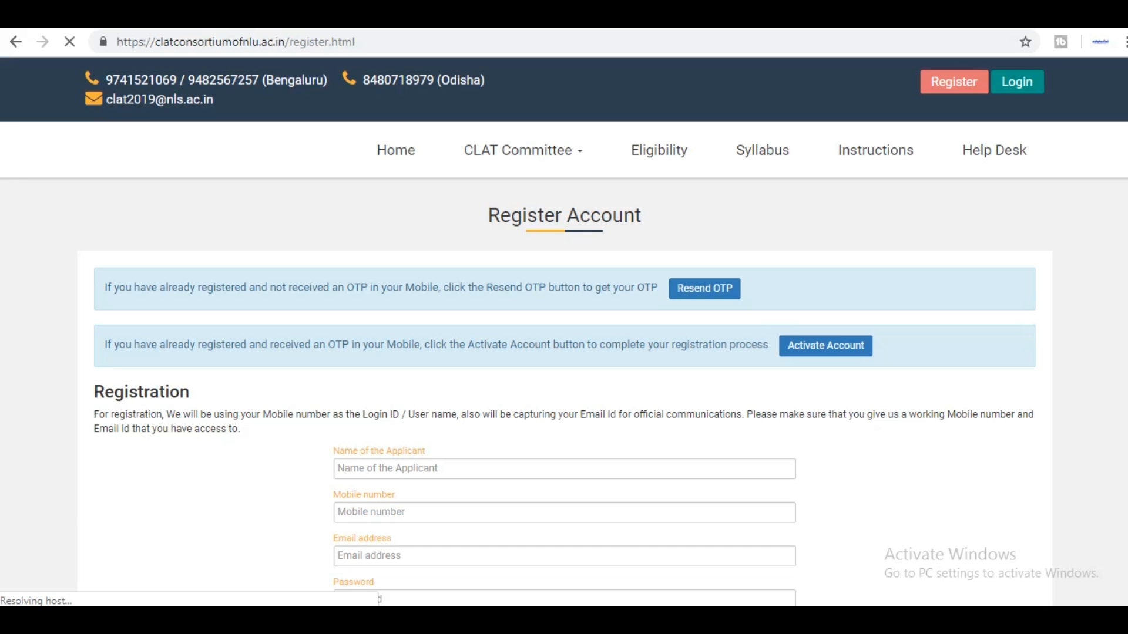
{"action": "scroll", "coordinate": [380, 599], "scroll_direction": "down", "scroll_amount": 3}
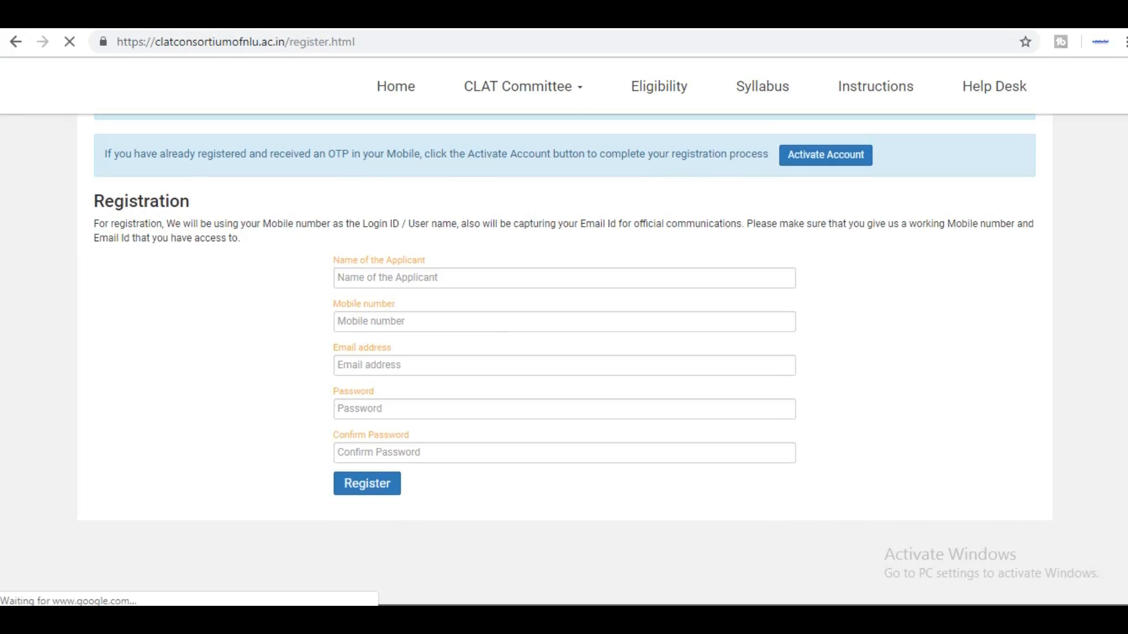
{"action": "scroll", "coordinate": [379, 599], "scroll_direction": "up", "scroll_amount": 2}
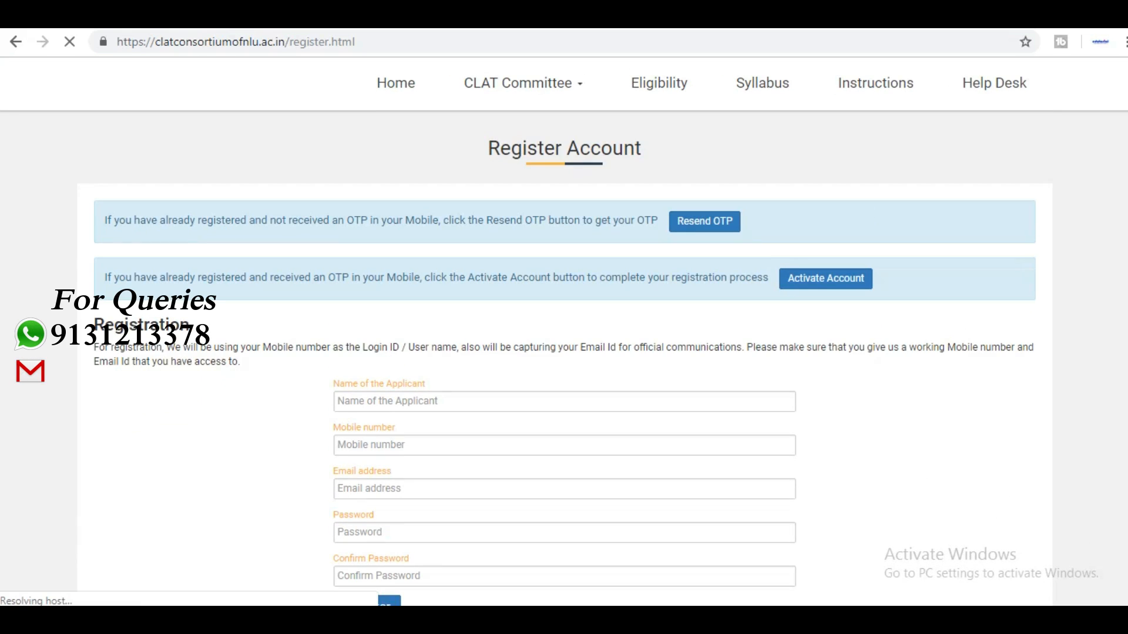
{"action": "left_click_drag", "start_coordinate": [104, 221], "coordinate": [658, 220]}
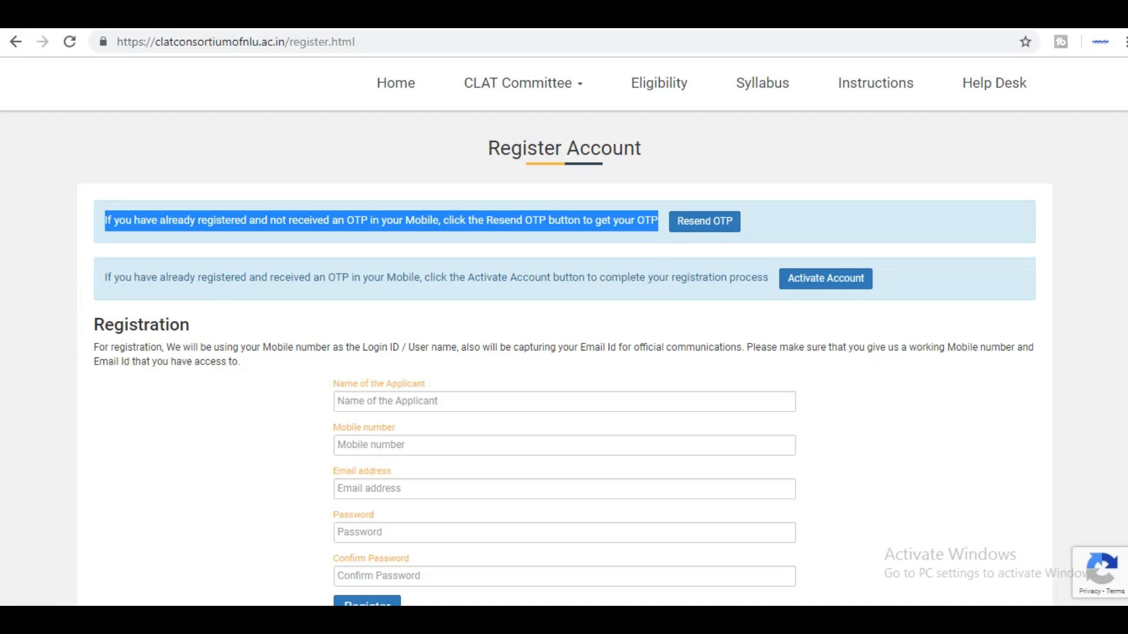
{"action": "left_click_drag", "start_coordinate": [104, 278], "coordinate": [735, 278]}
{"action": "left_click", "coordinate": [735, 278]}
{"action": "scroll", "coordinate": [564, 360], "scroll_direction": "down", "scroll_amount": 3}
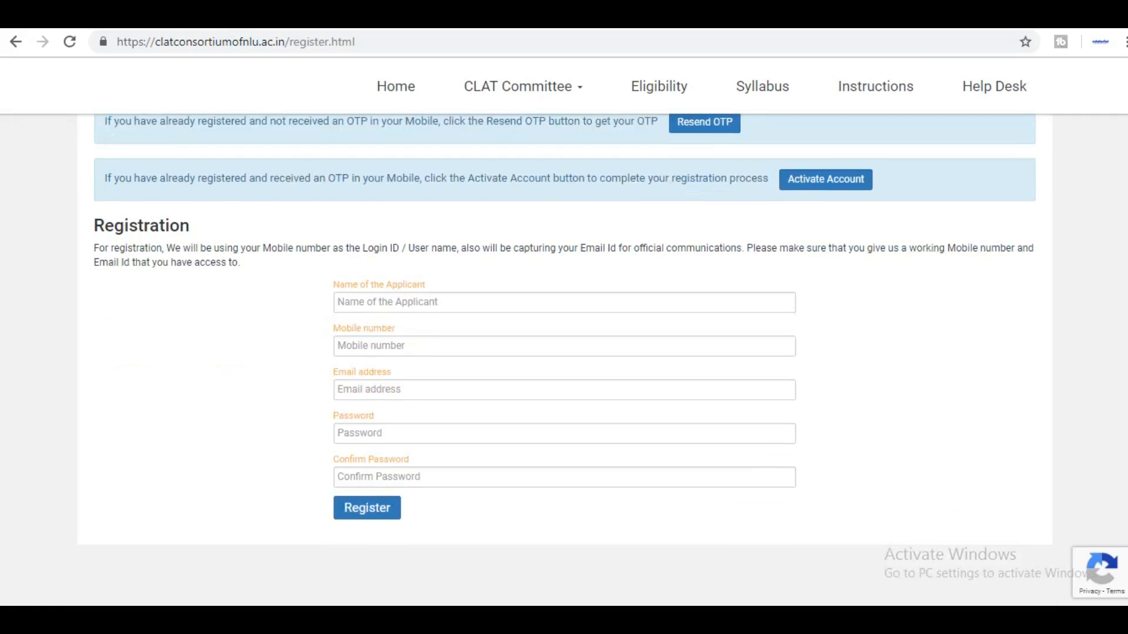
Step: Fill in the applicant's name, mobile number, e-mail address and account password
{"action": "left_click", "coordinate": [564, 211]}
{"action": "key", "text": "Tab"}
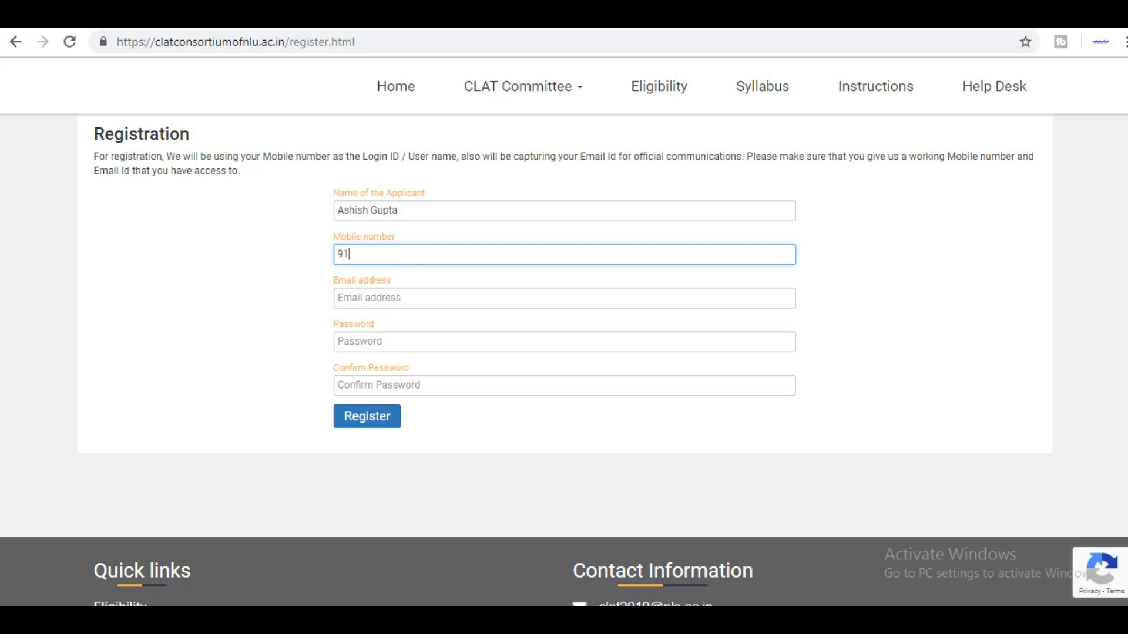
{"action": "key", "text": "Tab"}
{"action": "key", "text": "Tab"}
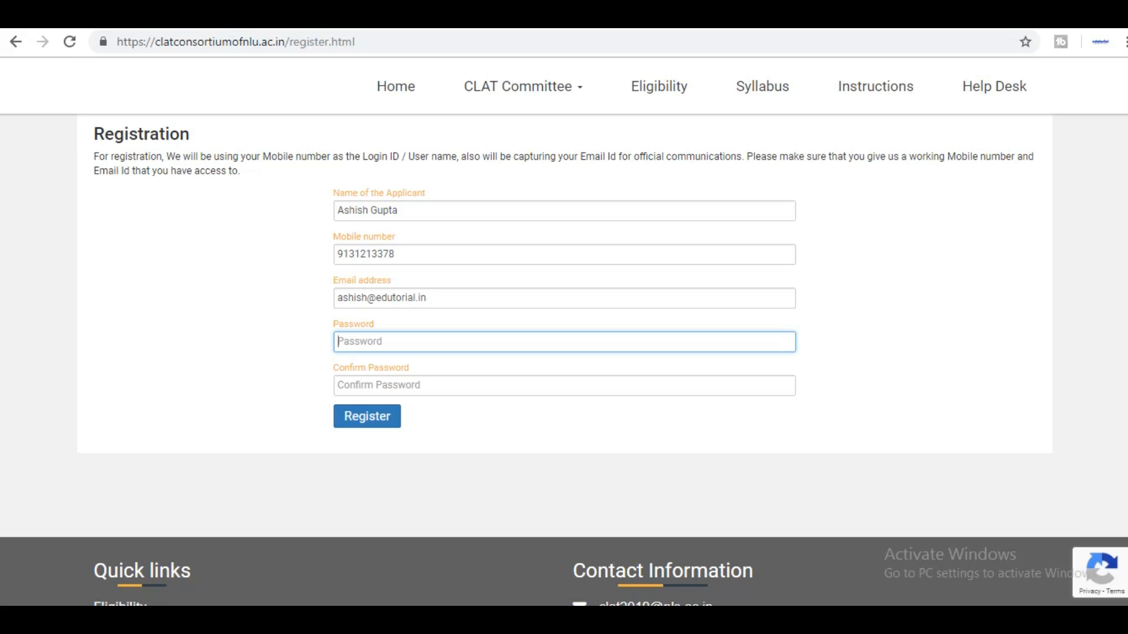
{"action": "type", "text": "********"}
{"action": "key", "text": "Tab"}
{"action": "type", "text": "********"}
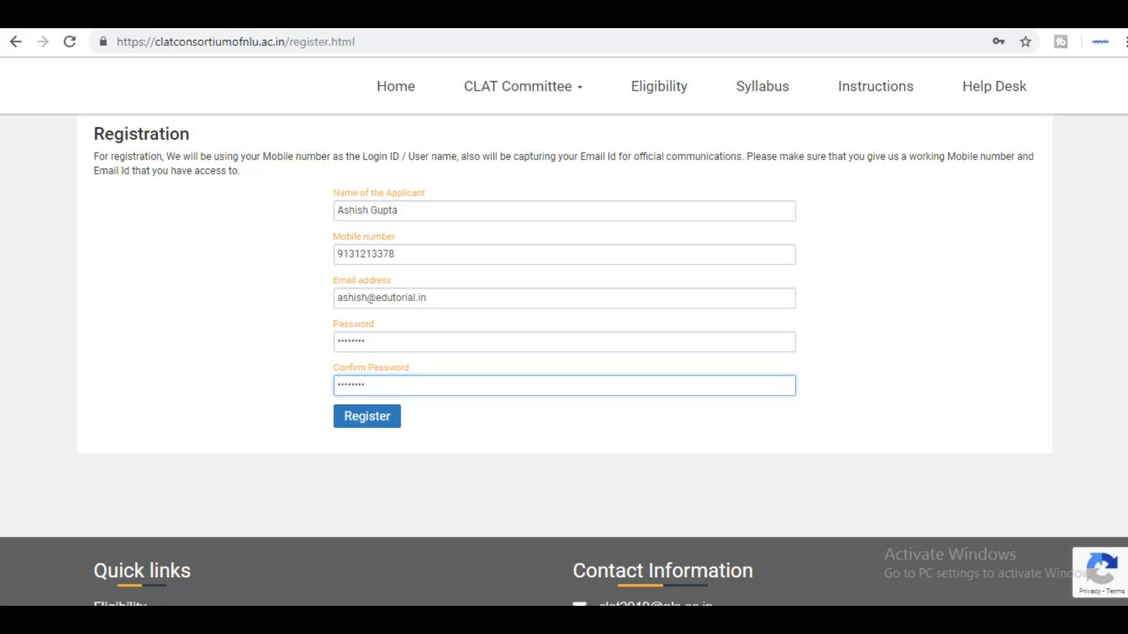
Step: Submit the registration for CLAT 2019, confirm it, and save the login in the browser
{"action": "left_click", "coordinate": [367, 416]}
{"action": "left_click", "coordinate": [367, 415]}
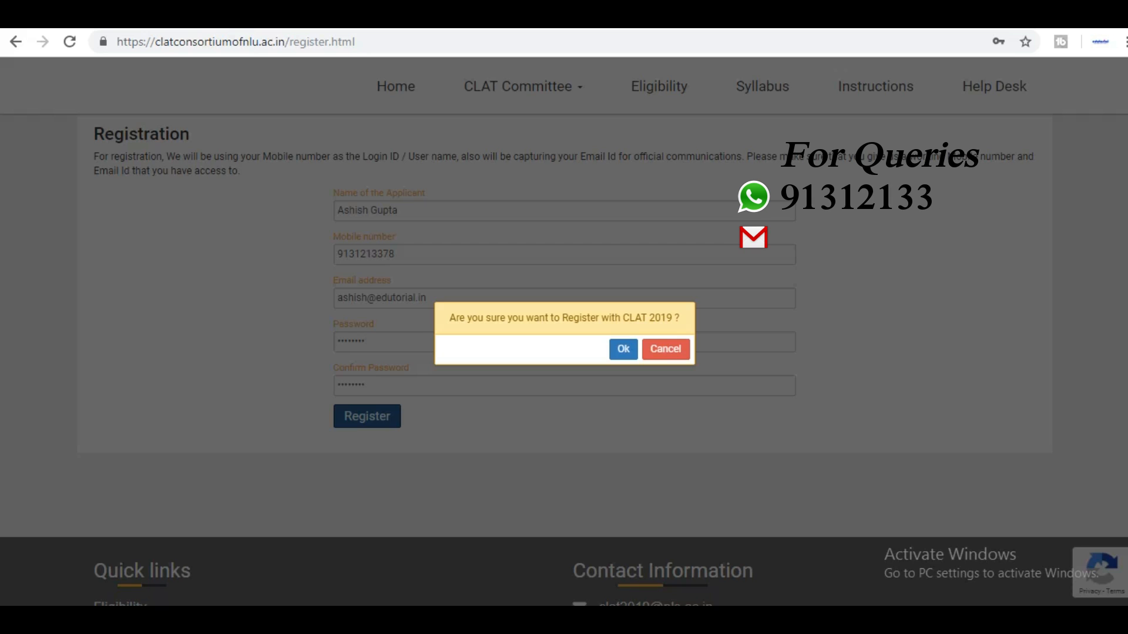
{"action": "left_click", "coordinate": [623, 350]}
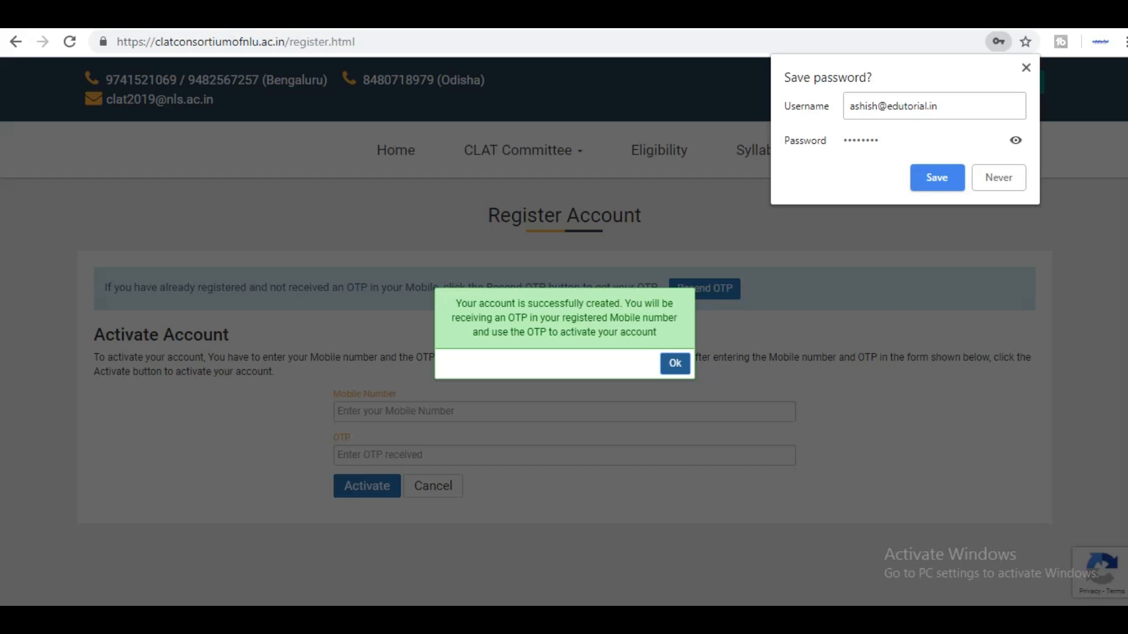
{"action": "left_click", "coordinate": [937, 178]}
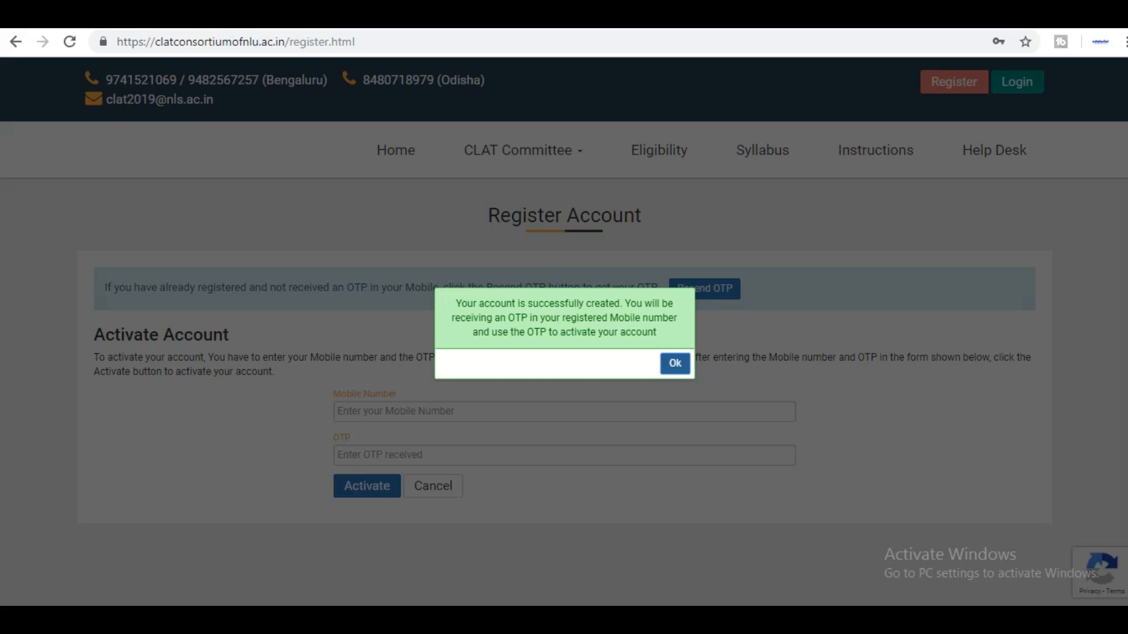
Step: Dismiss the account-created message, then enter the registered mobile number and the received OTP
{"action": "left_click", "coordinate": [674, 363]}
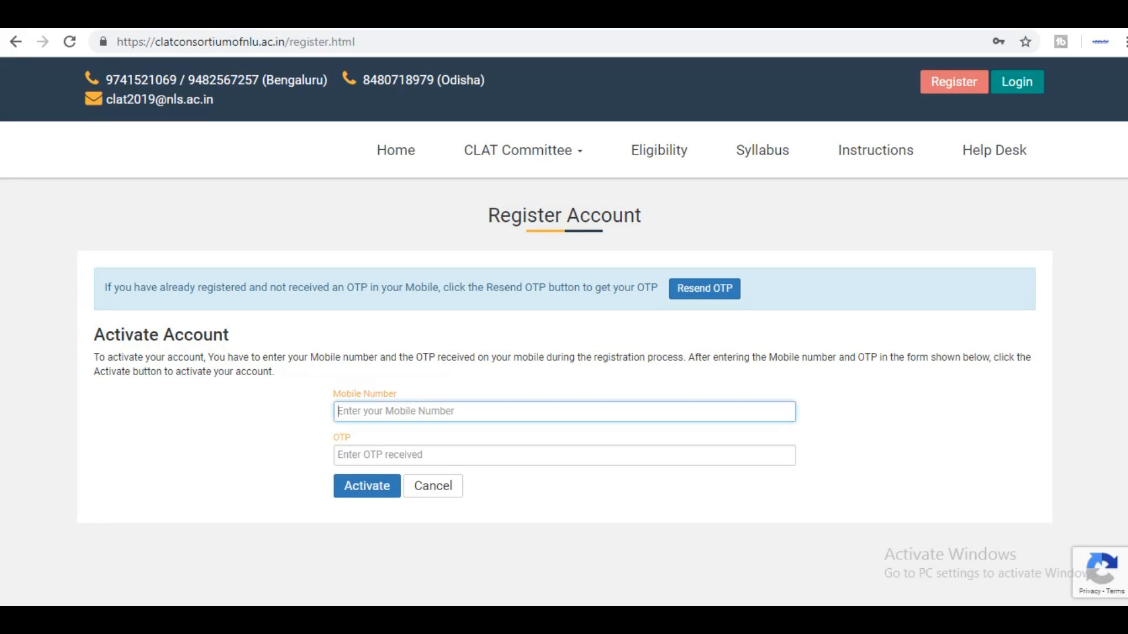
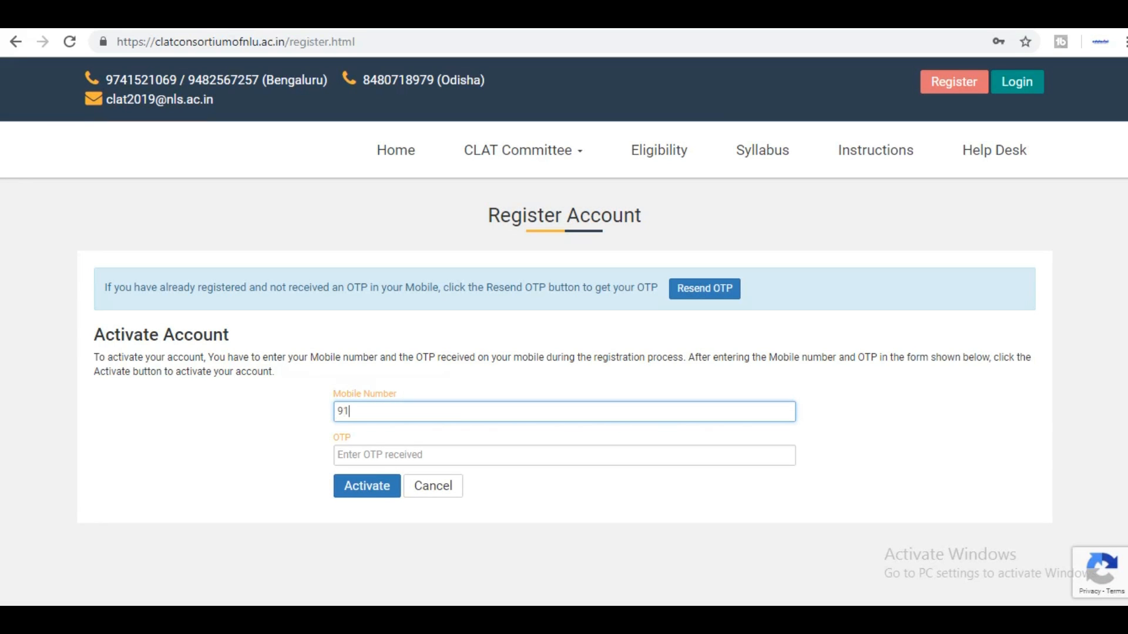
{"action": "key", "text": "Tab"}
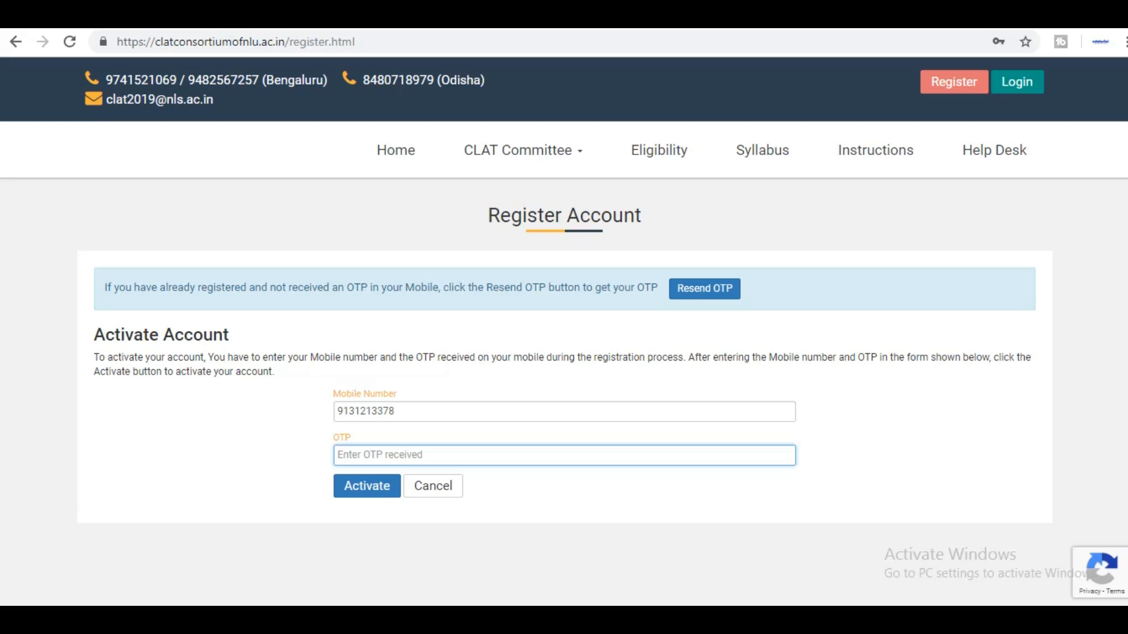
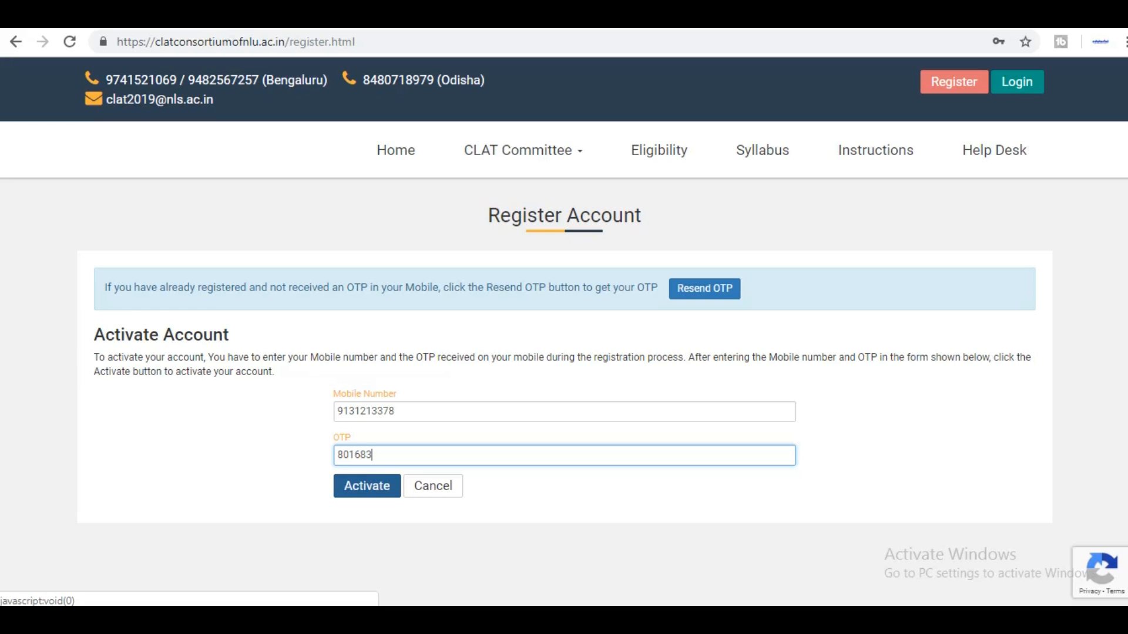
Step: Activate the account, confirm, and acknowledge the activation message
{"action": "left_click", "coordinate": [367, 485]}
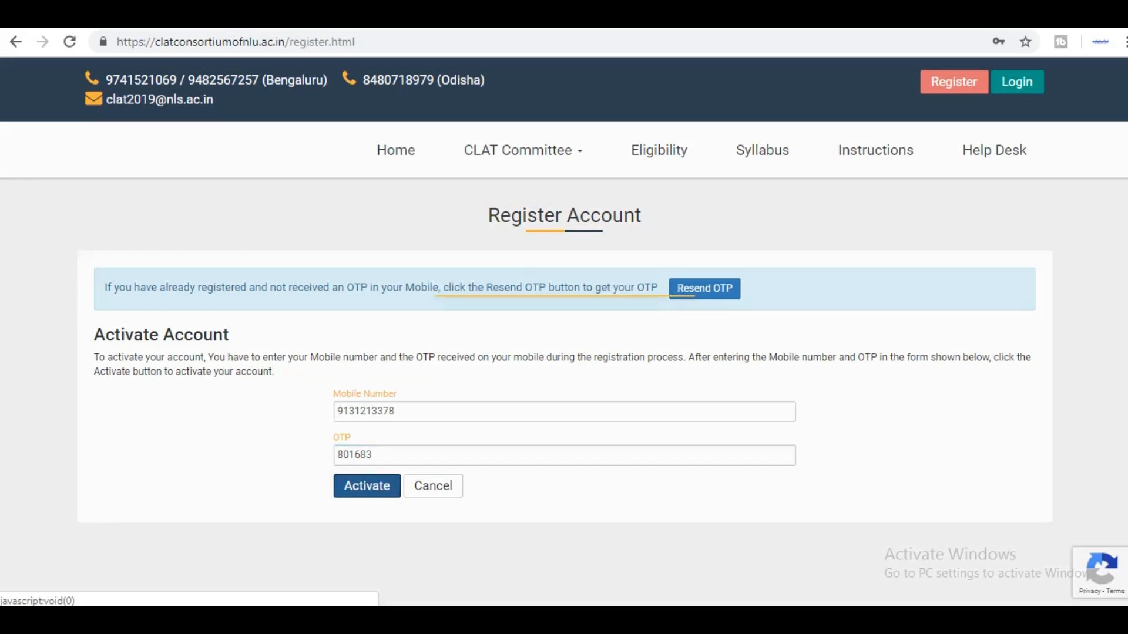
{"action": "left_click", "coordinate": [623, 357]}
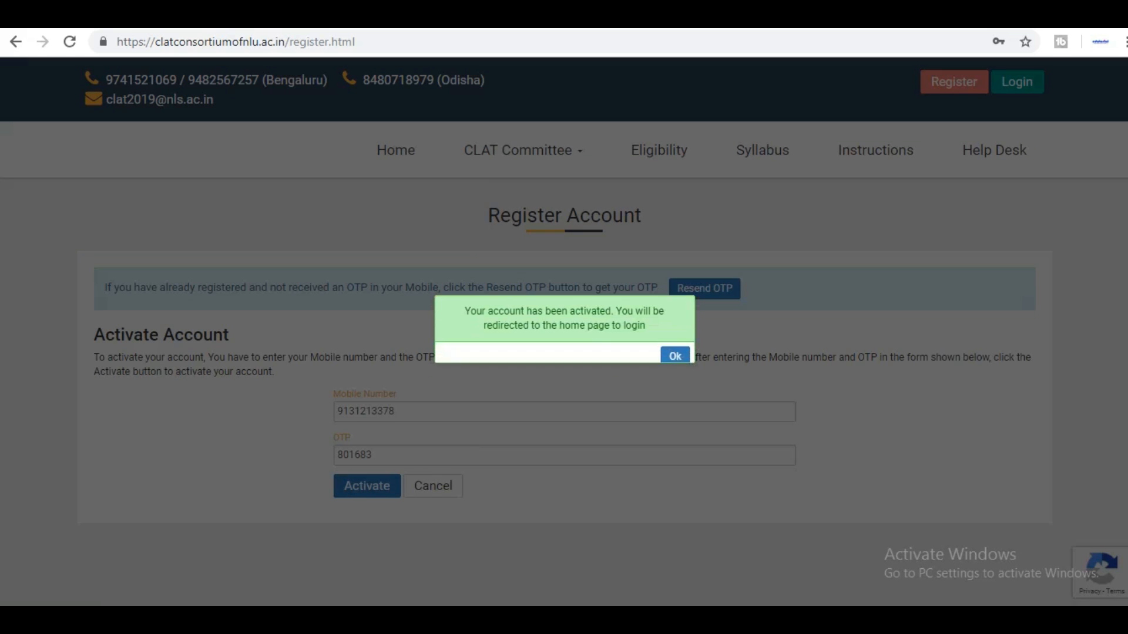
{"action": "left_click", "coordinate": [675, 357]}
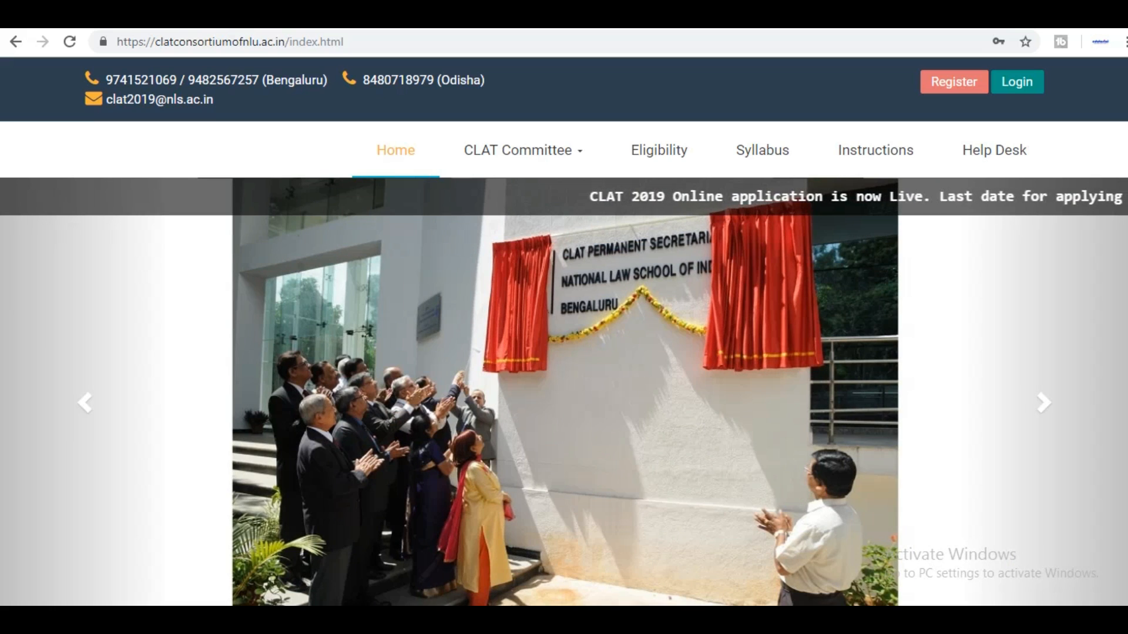
Step: Sign in through Applicant Login with the registered mobile number and account password
{"action": "left_click", "coordinate": [1017, 82]}
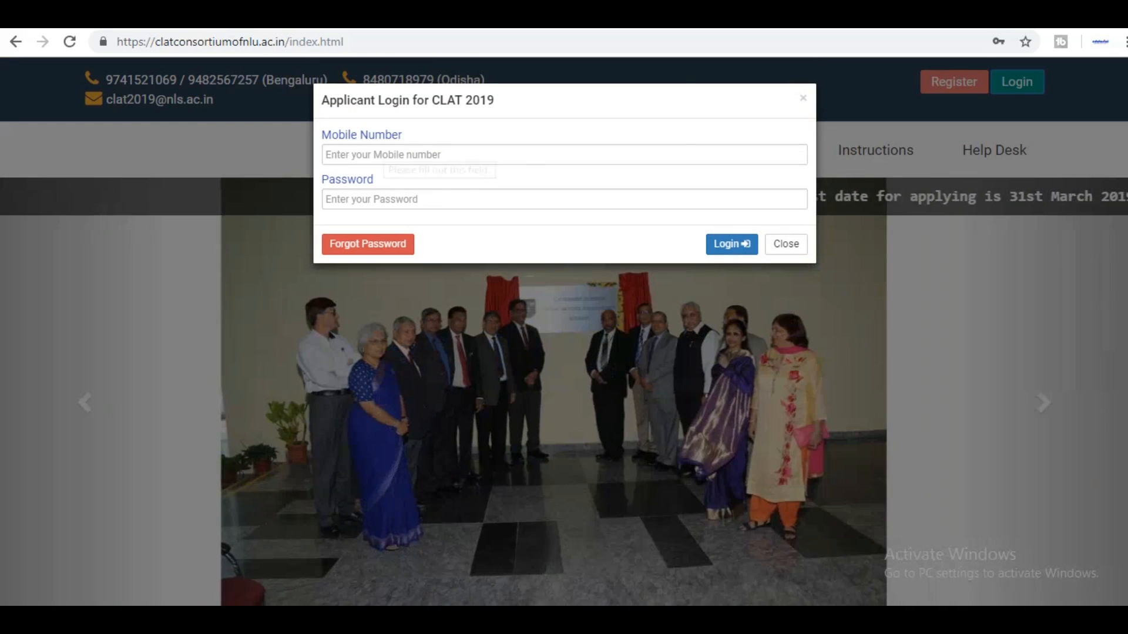
{"action": "left_click", "coordinate": [564, 155]}
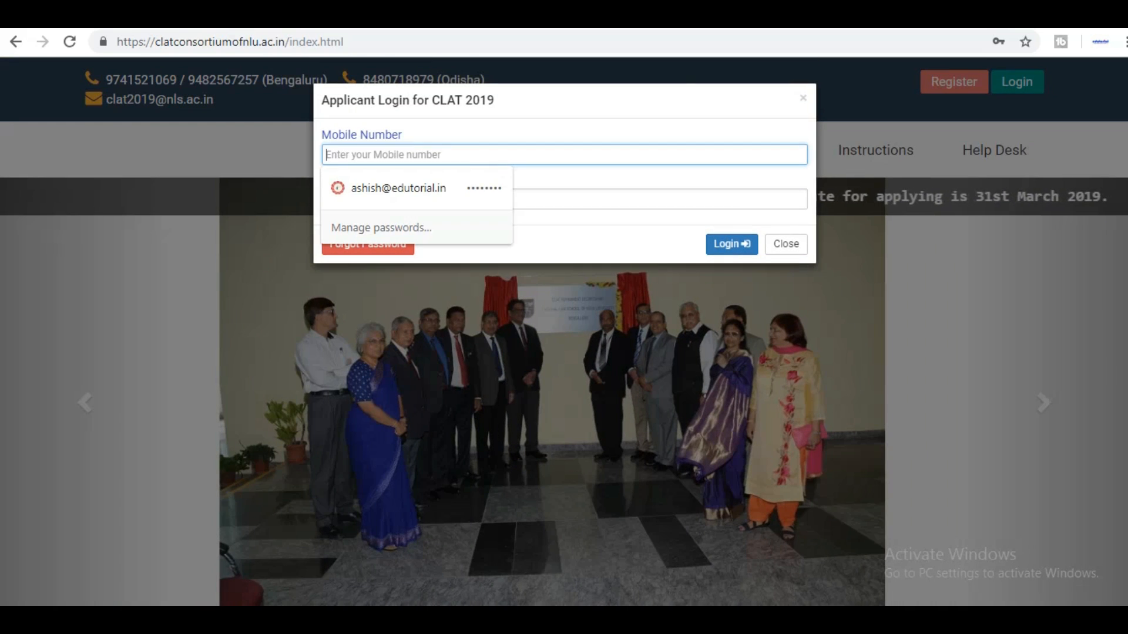
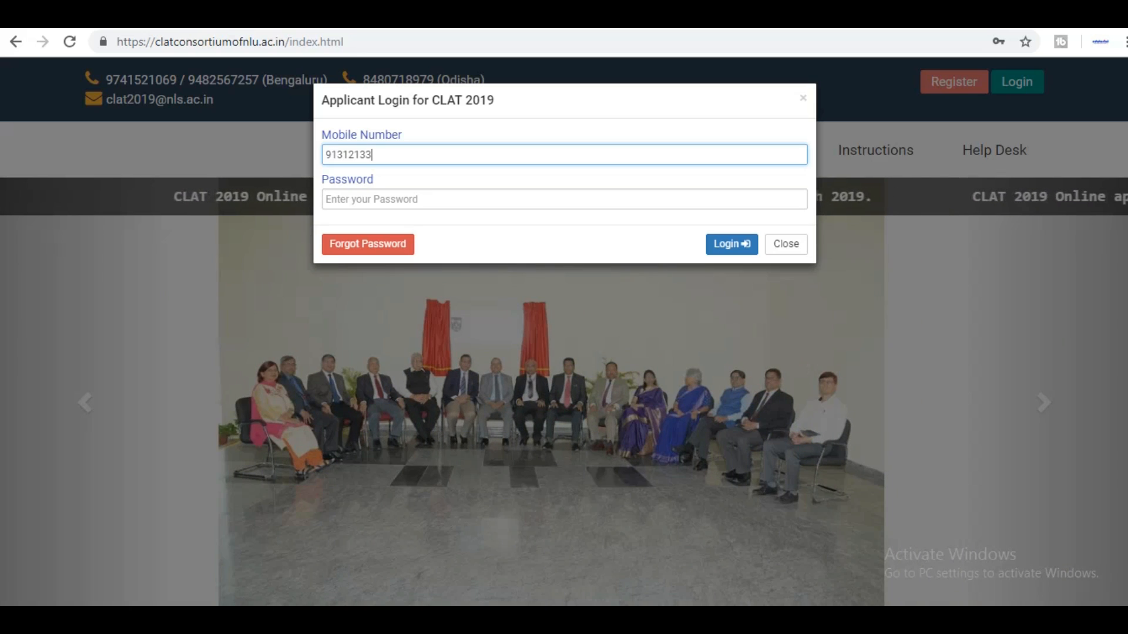
{"action": "key", "text": "Tab"}
{"action": "type", "text": "•••••"}
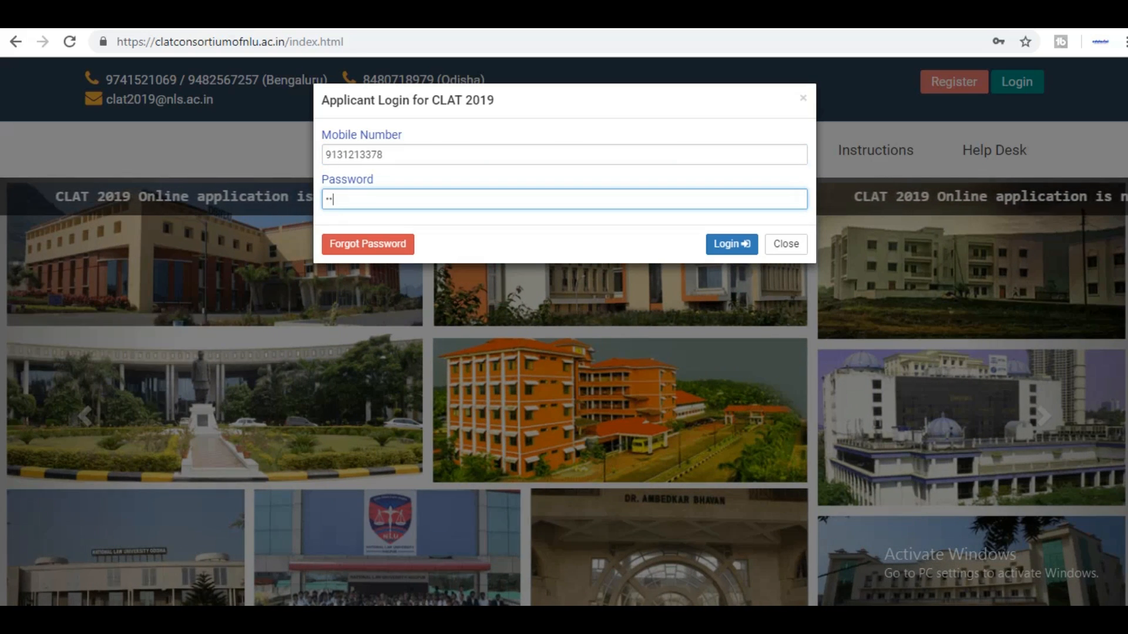
{"action": "type", "text": "•••"}
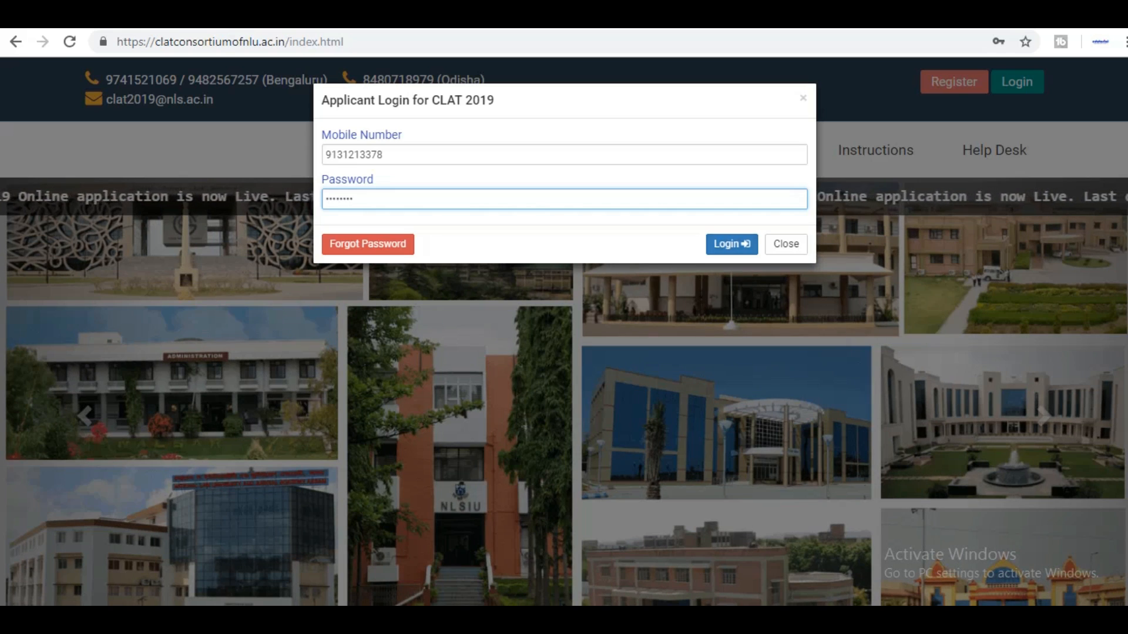
{"action": "key", "text": "Return"}
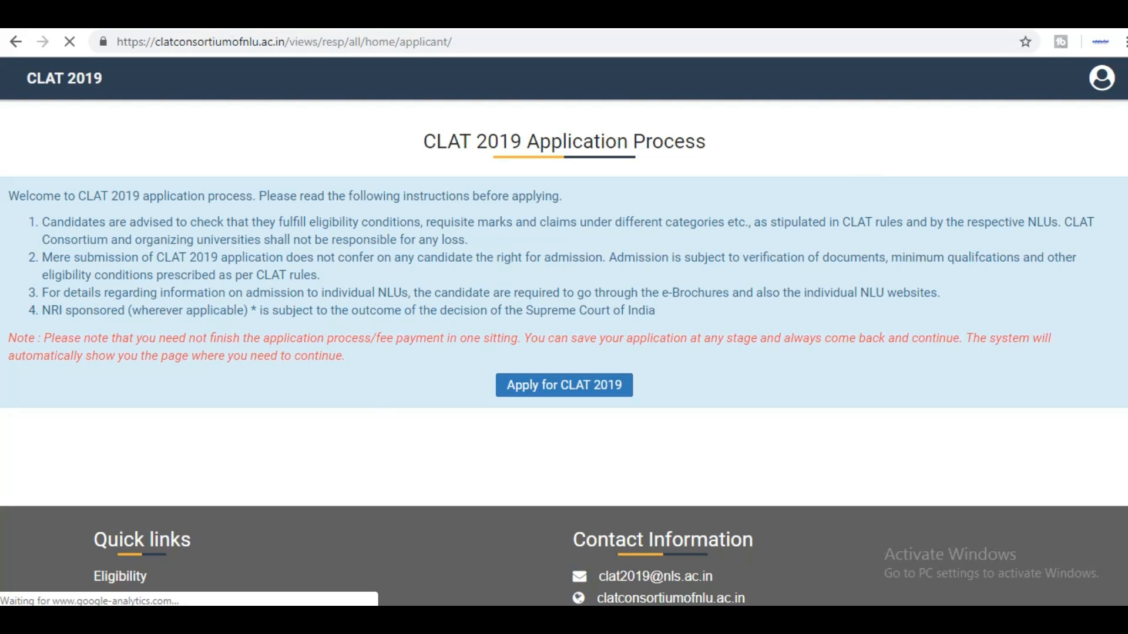
Step: Review the CLAT 2019 Application Process instructions and begin with 'Apply for CLAT 2019'
{"action": "left_click_drag", "start_coordinate": [423, 142], "coordinate": [706, 142]}
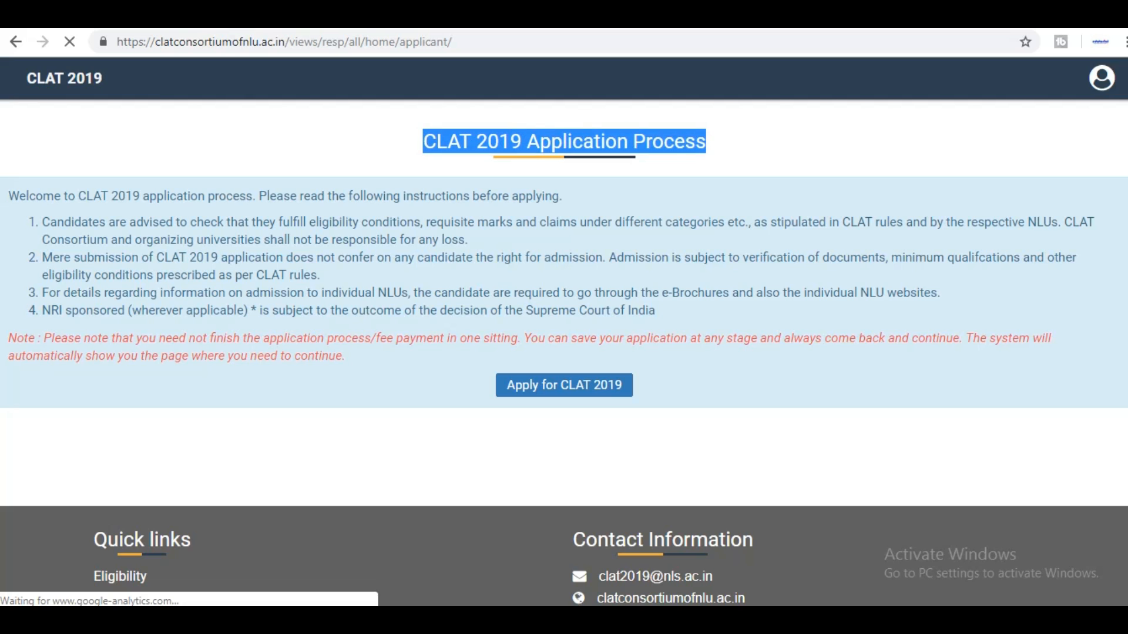
{"action": "left_click", "coordinate": [707, 142]}
{"action": "left_click_drag", "start_coordinate": [8, 196], "coordinate": [653, 310]}
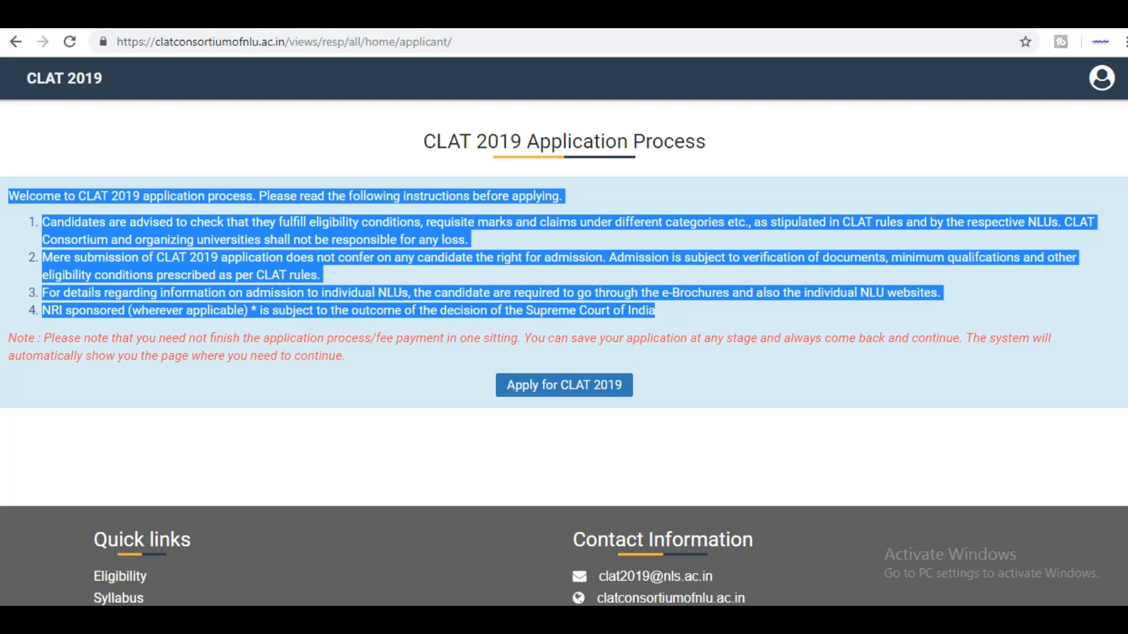
{"action": "left_click", "coordinate": [656, 311]}
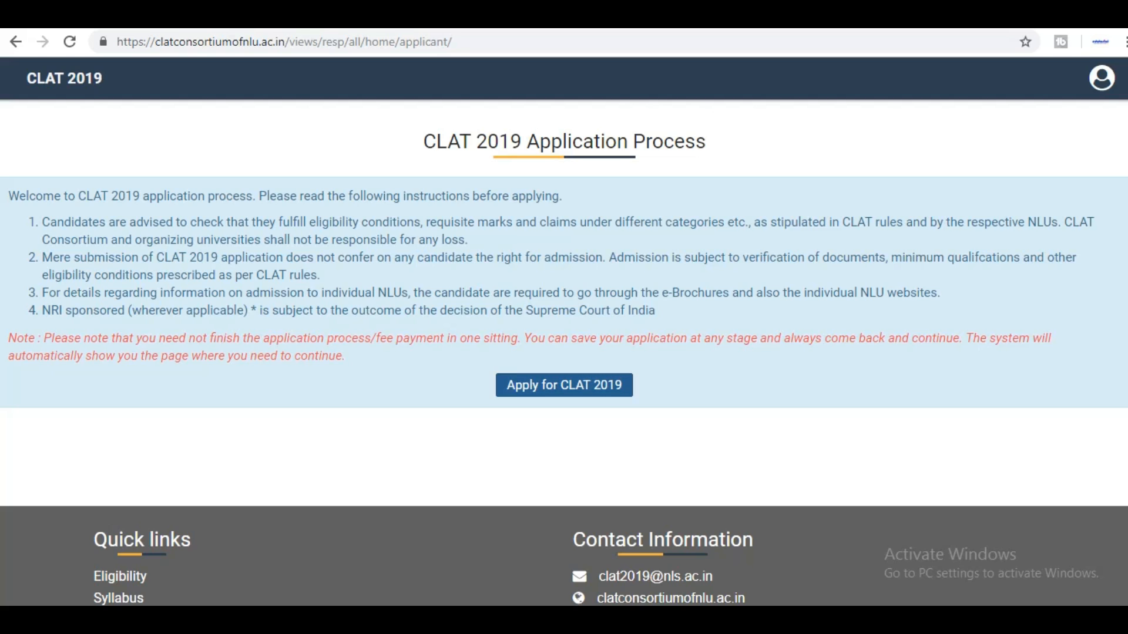
{"action": "left_click", "coordinate": [564, 385]}
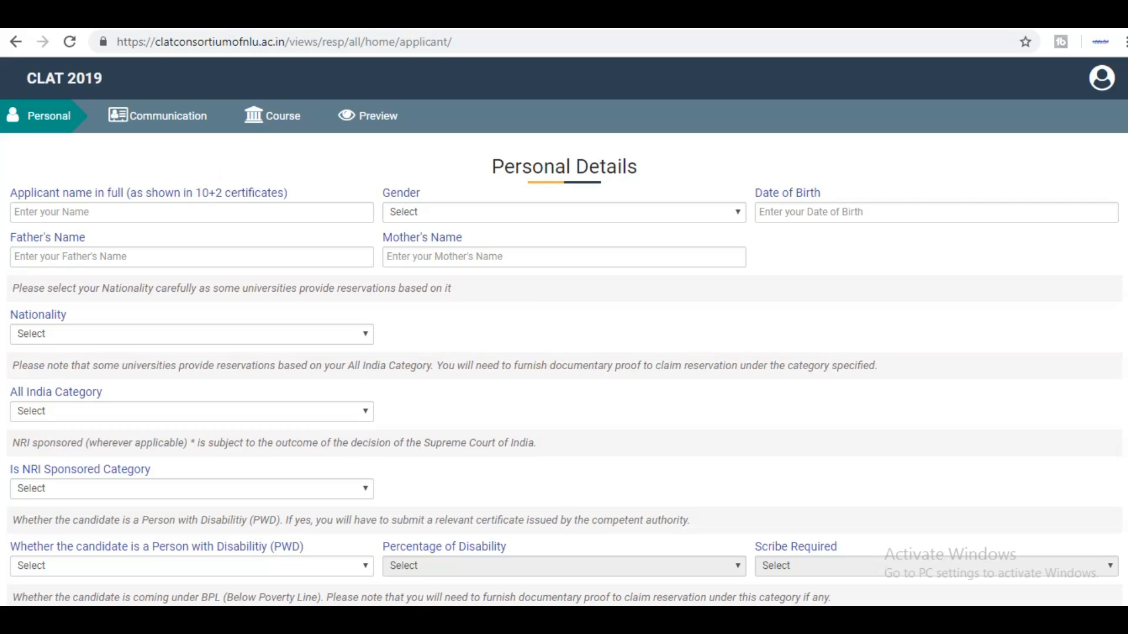
Step: Enter the applicant's full name, choose Male, and set date of birth to 11 January 2000
{"action": "left_click", "coordinate": [192, 213]}
{"action": "key", "text": "Tab"}
{"action": "key", "text": "Down"}
{"action": "key", "text": "Down"}
{"action": "key", "text": "Tab"}
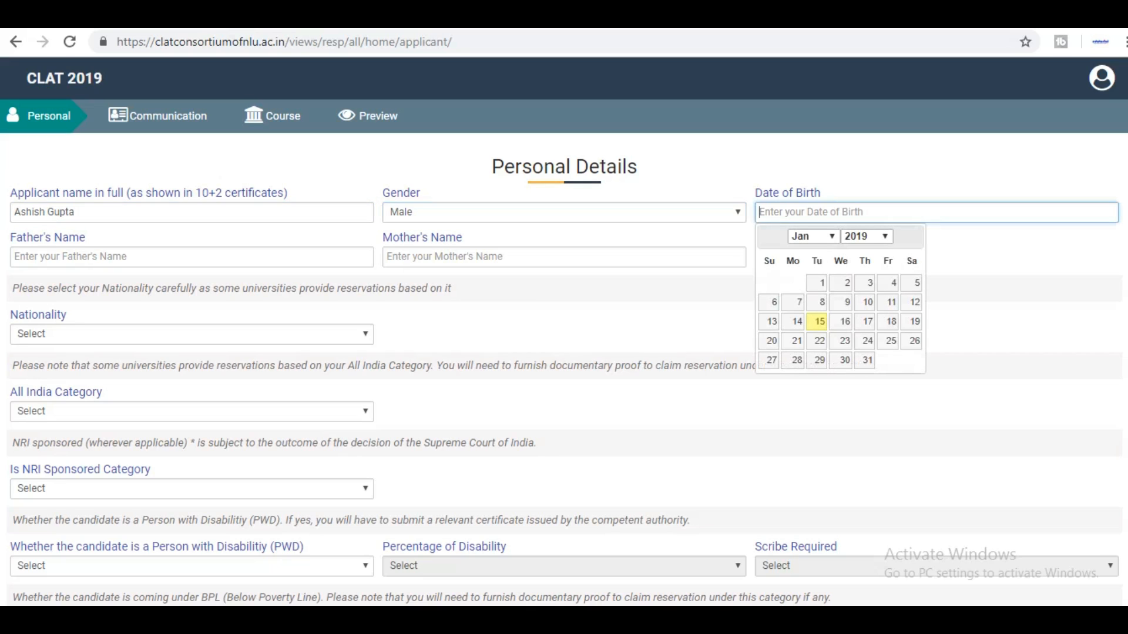
{"action": "type", "text": "15"}
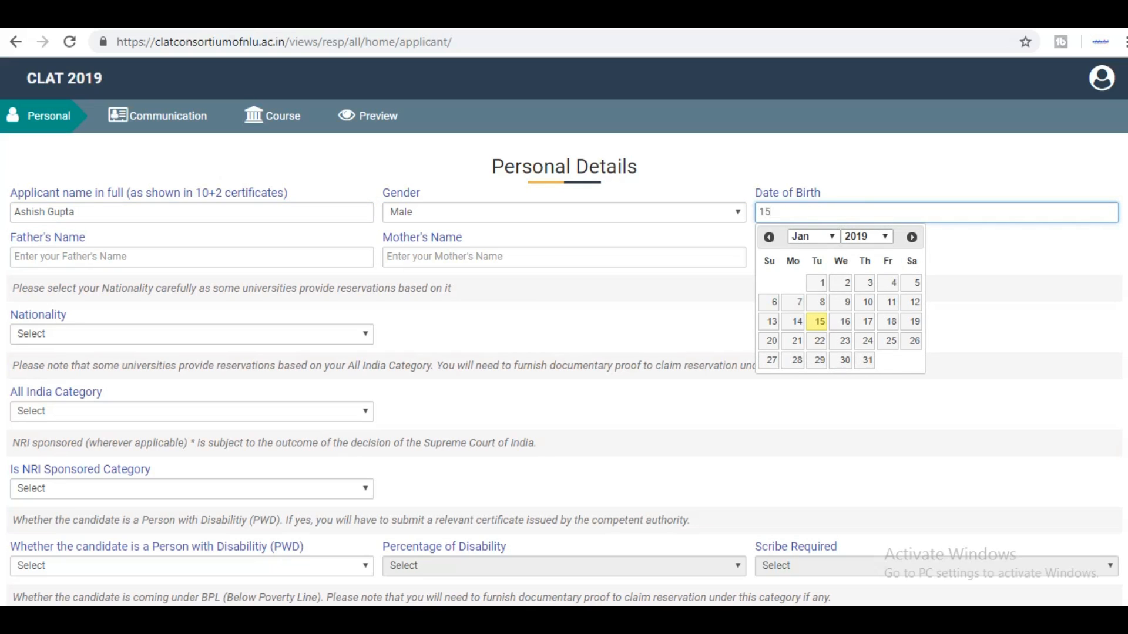
{"action": "type", "text": "072000"}
{"action": "key", "text": "BackSpace"}
{"action": "key", "text": "BackSpace"}
{"action": "key", "text": "BackSpace"}
{"action": "key", "text": "BackSpace"}
{"action": "type", "text": "2"}
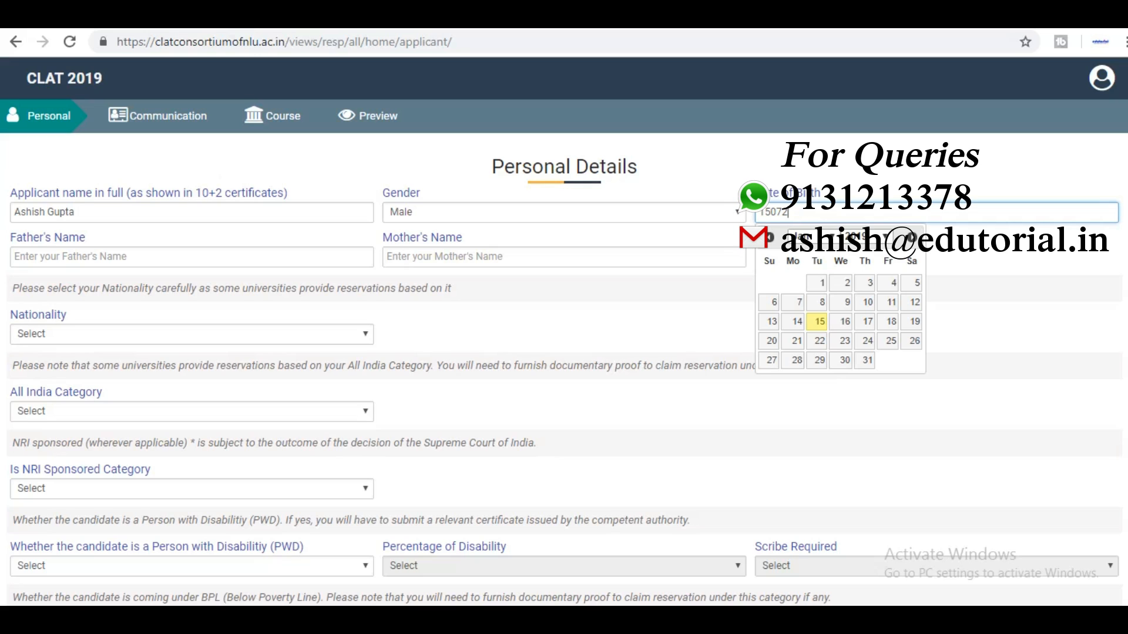
{"action": "type", "text": "000000"}
{"action": "left_click", "coordinate": [866, 237]}
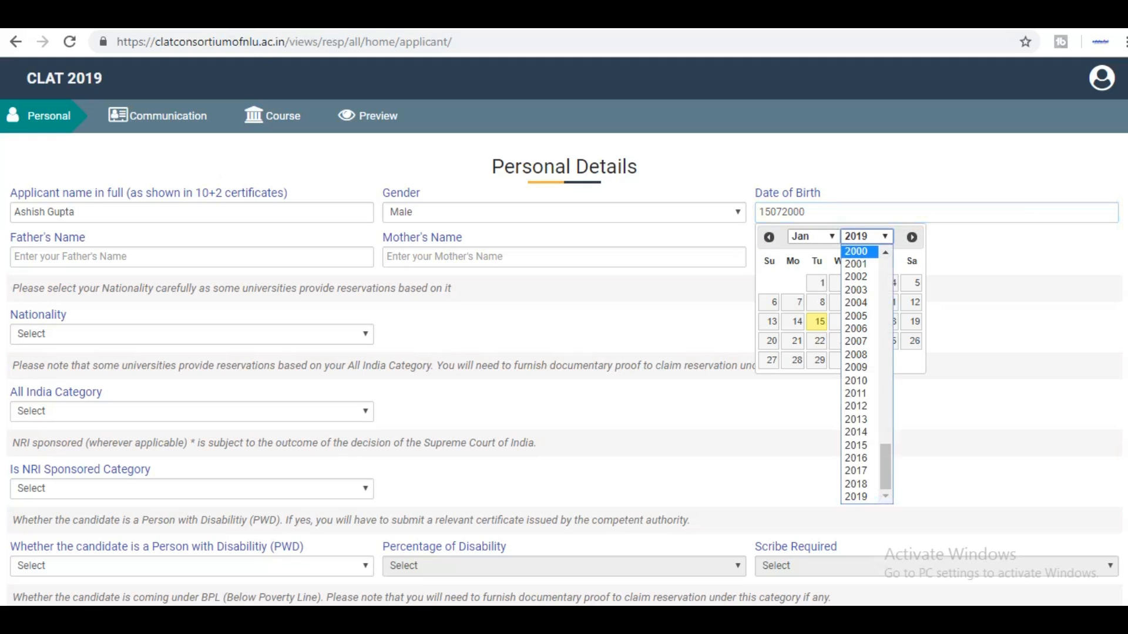
{"action": "left_click", "coordinate": [858, 251]}
{"action": "left_click", "coordinate": [817, 322]}
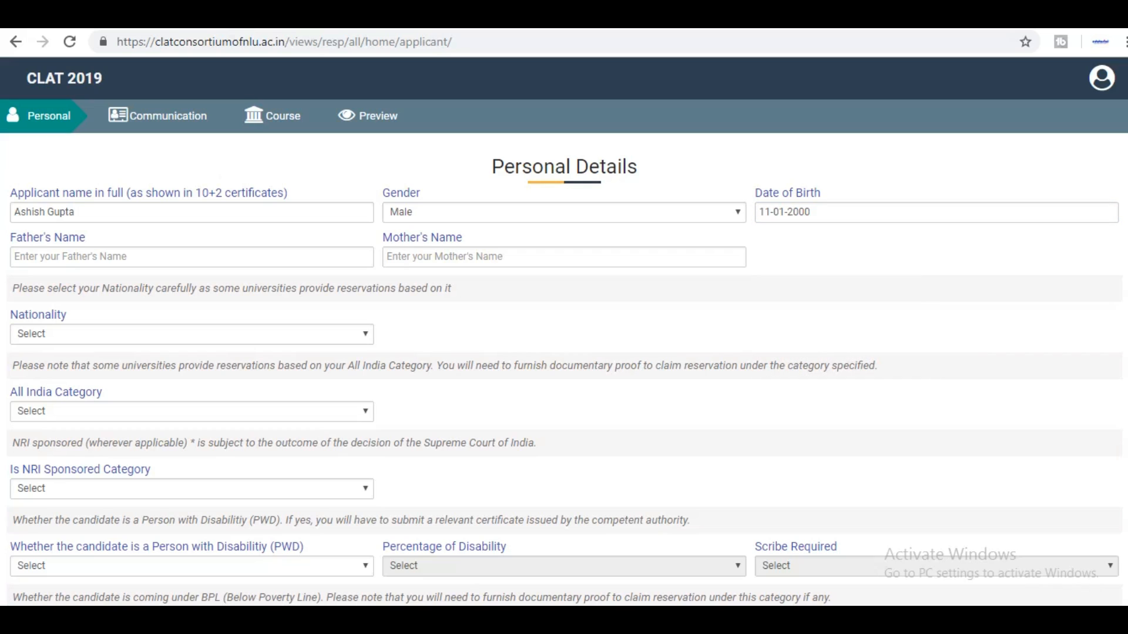
Step: Enter the father's and mother's names, Indian nationality, and General as All India Category
{"action": "left_click", "coordinate": [192, 257]}
{"action": "type", "text": "dbdfbvfba"}
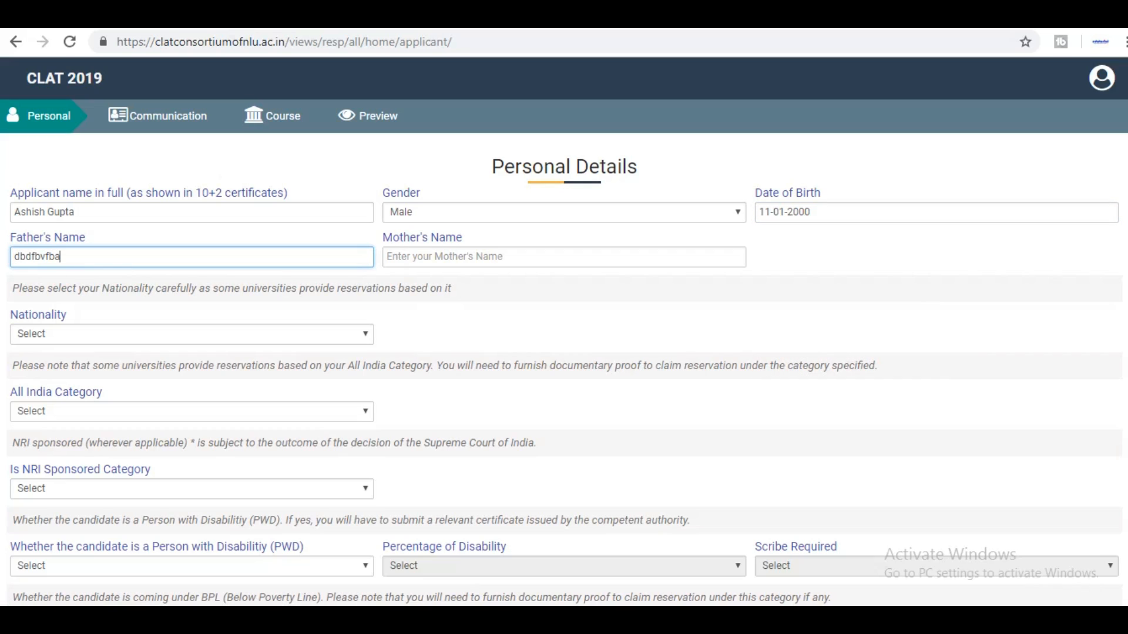
{"action": "key", "text": "Tab"}
{"action": "type", "text": "dfdfghdfgdfgh"}
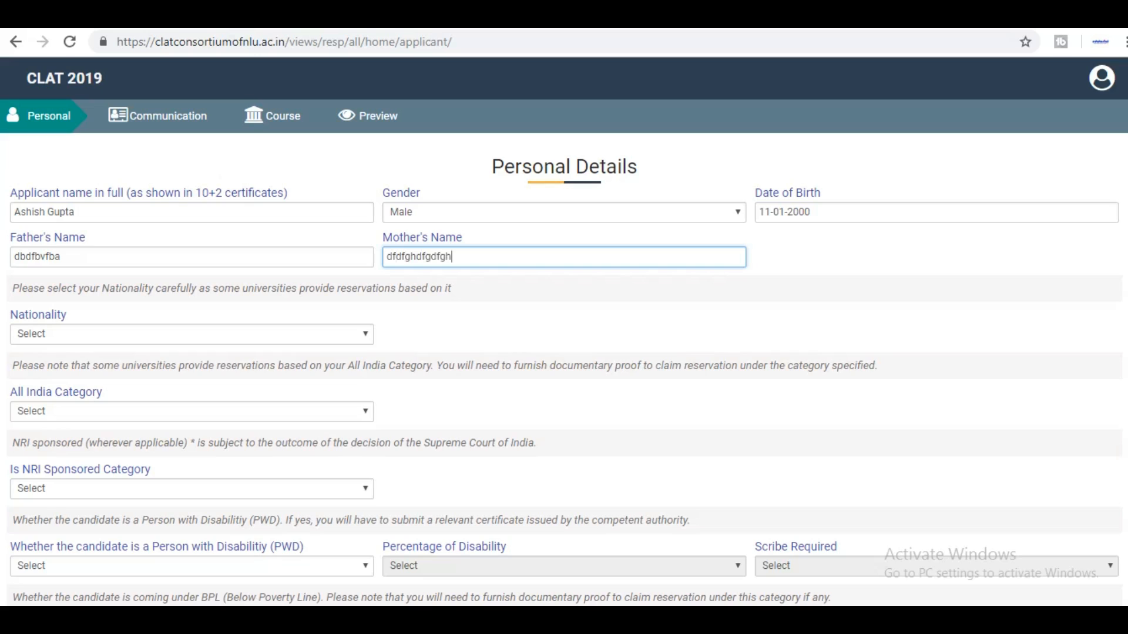
{"action": "key", "text": "Tab"}
{"action": "key", "text": "Down"}
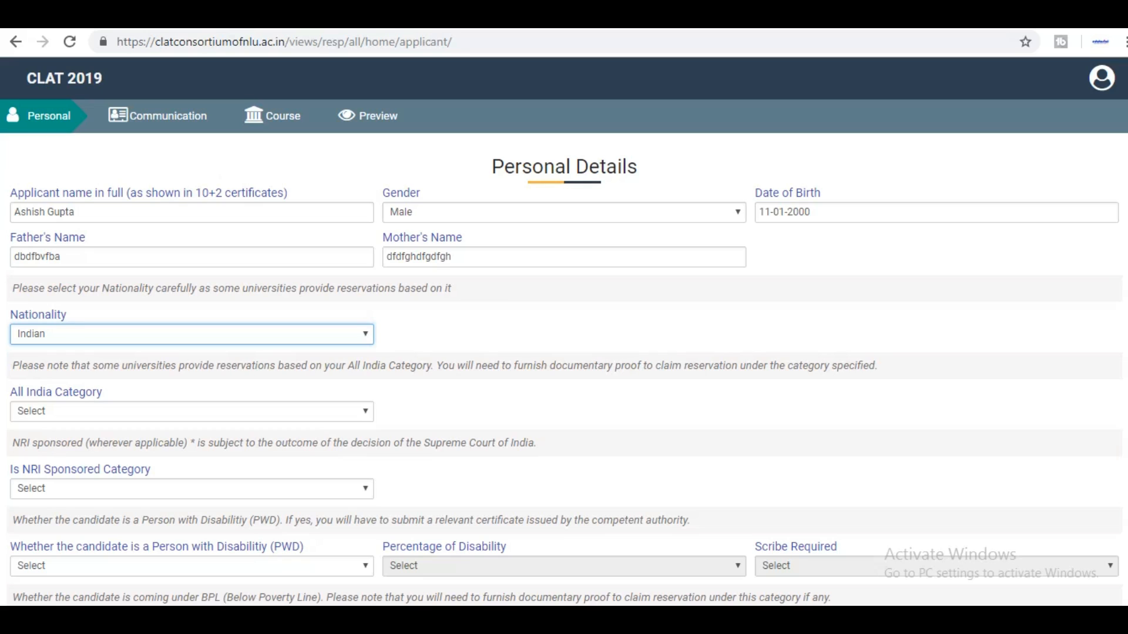
{"action": "left_click", "coordinate": [191, 412]}
{"action": "key", "text": "Down"}
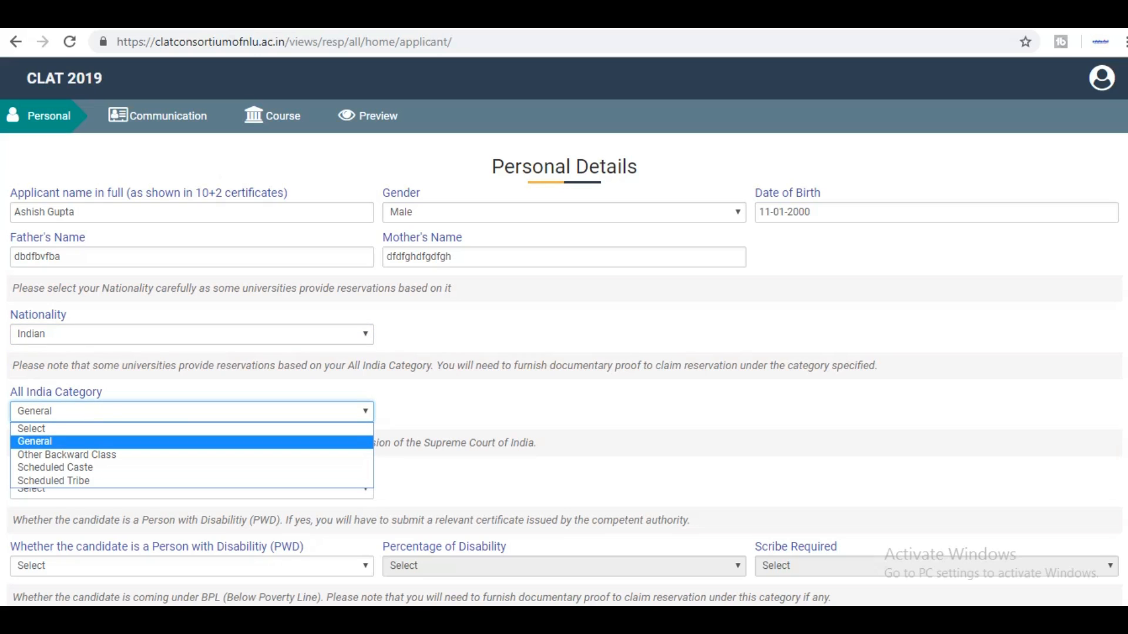
{"action": "key", "text": "Return"}
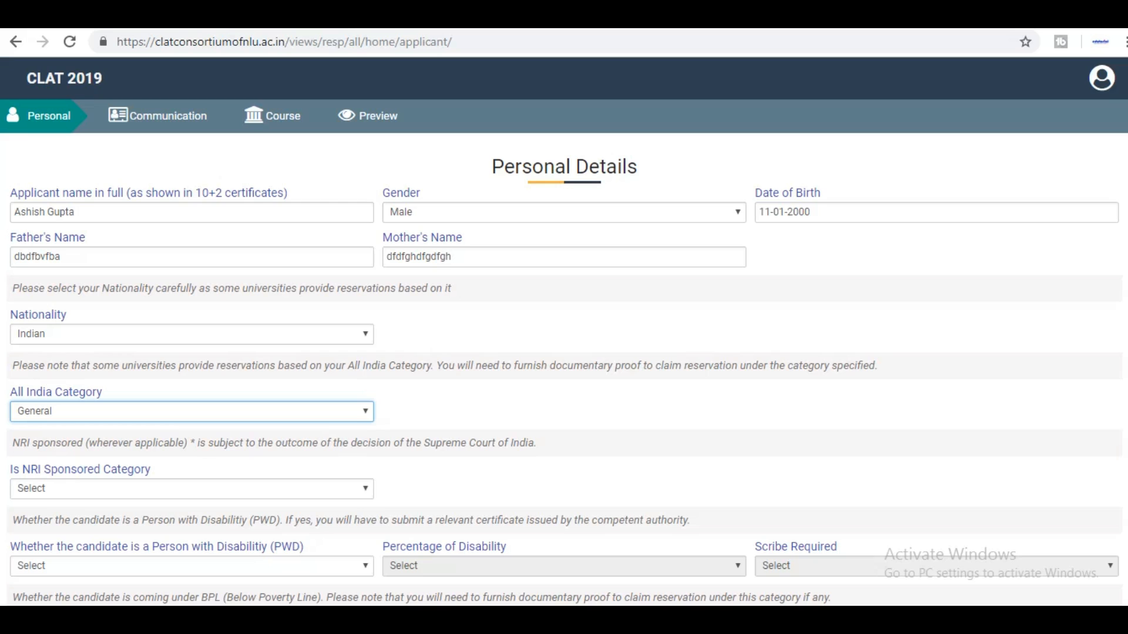
Step: Answer No for NRI sponsored category and No for person with disability
{"action": "scroll", "coordinate": [563, 353], "scroll_direction": "down", "scroll_amount": 2}
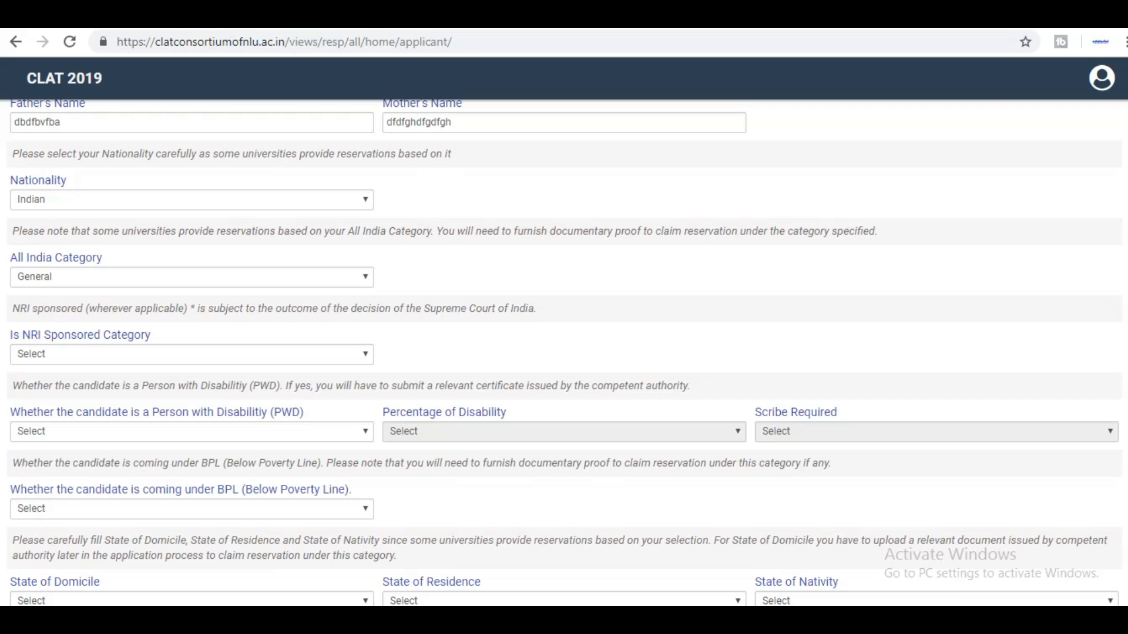
{"action": "left_click", "coordinate": [192, 354]}
{"action": "left_click", "coordinate": [192, 384]}
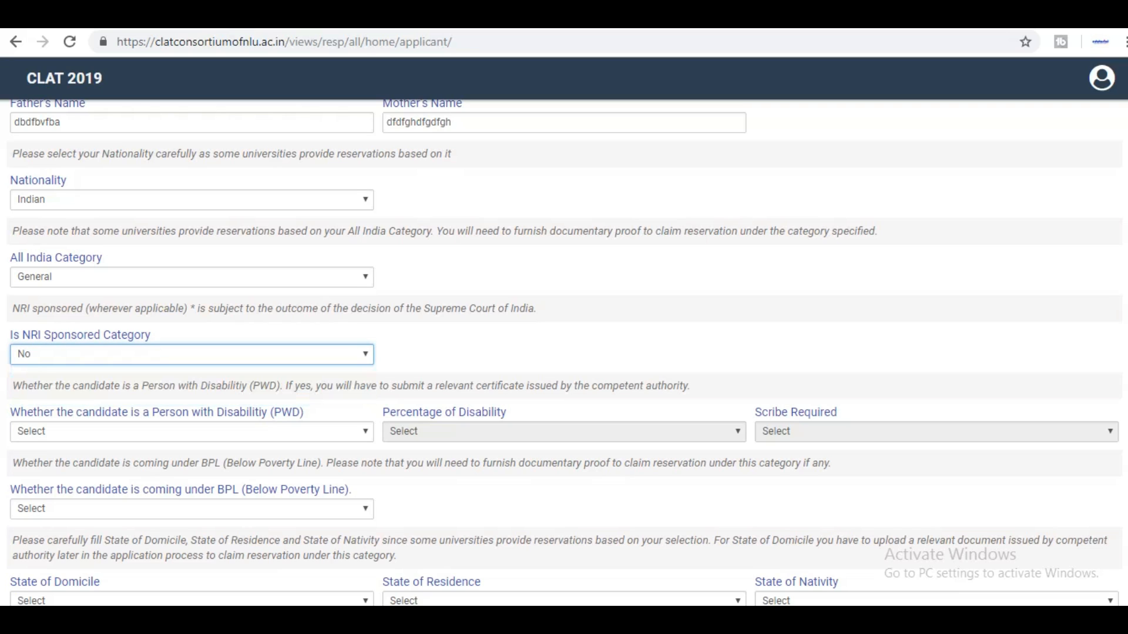
{"action": "scroll", "coordinate": [564, 352], "scroll_direction": "down", "scroll_amount": 2}
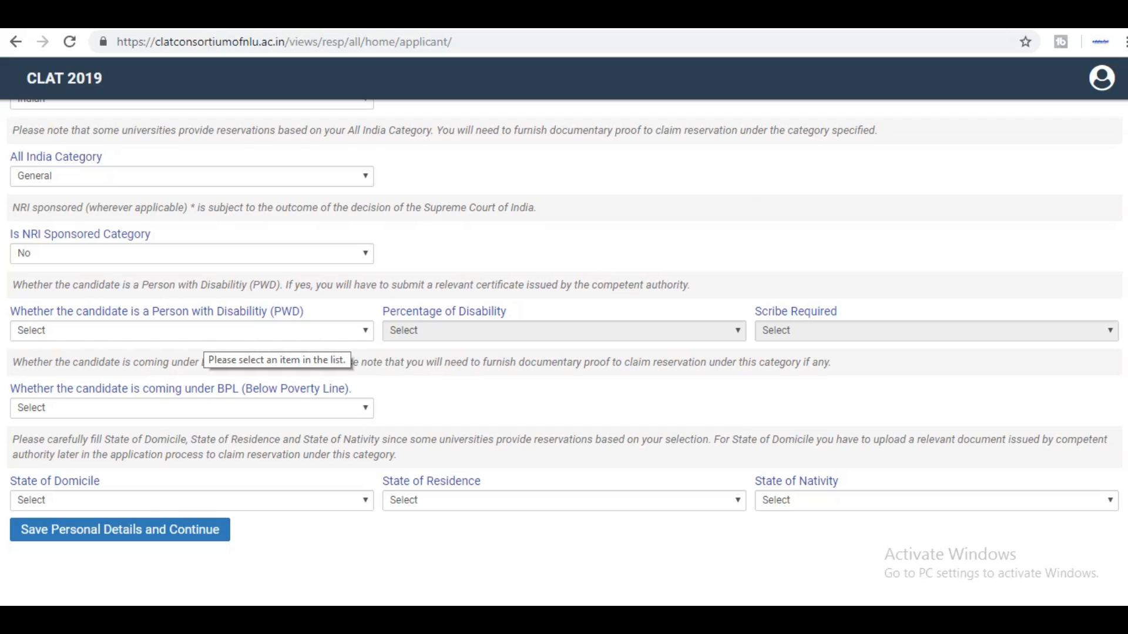
{"action": "scroll", "coordinate": [564, 321], "scroll_direction": "down", "scroll_amount": 1}
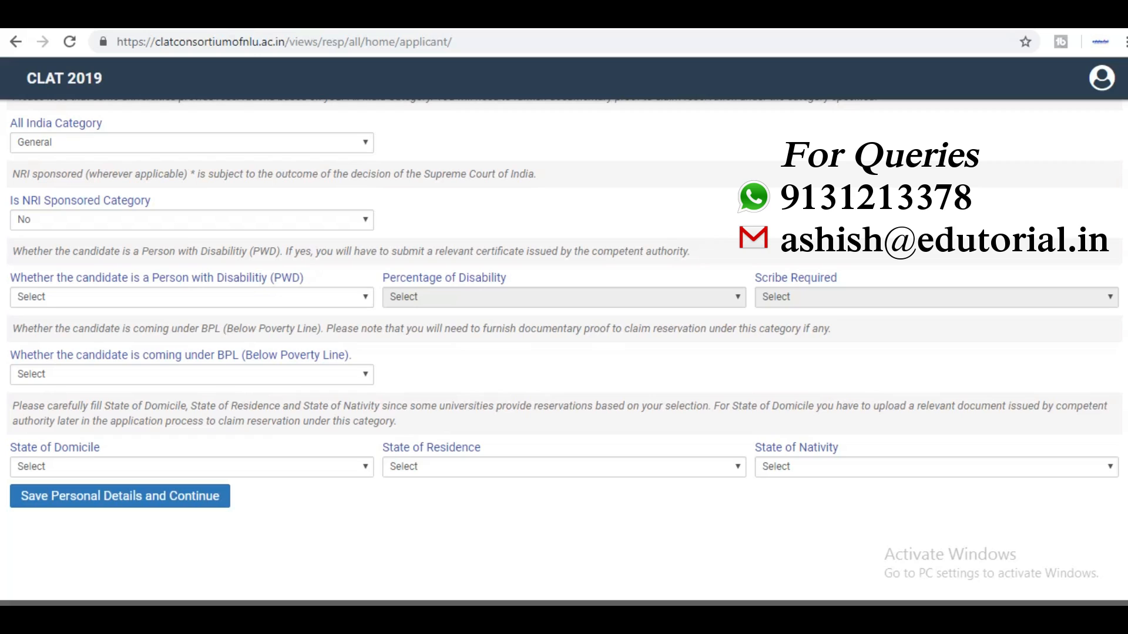
{"action": "left_click", "coordinate": [192, 297]}
{"action": "key", "text": "Down"}
{"action": "key", "text": "Down"}
{"action": "key", "text": "Return"}
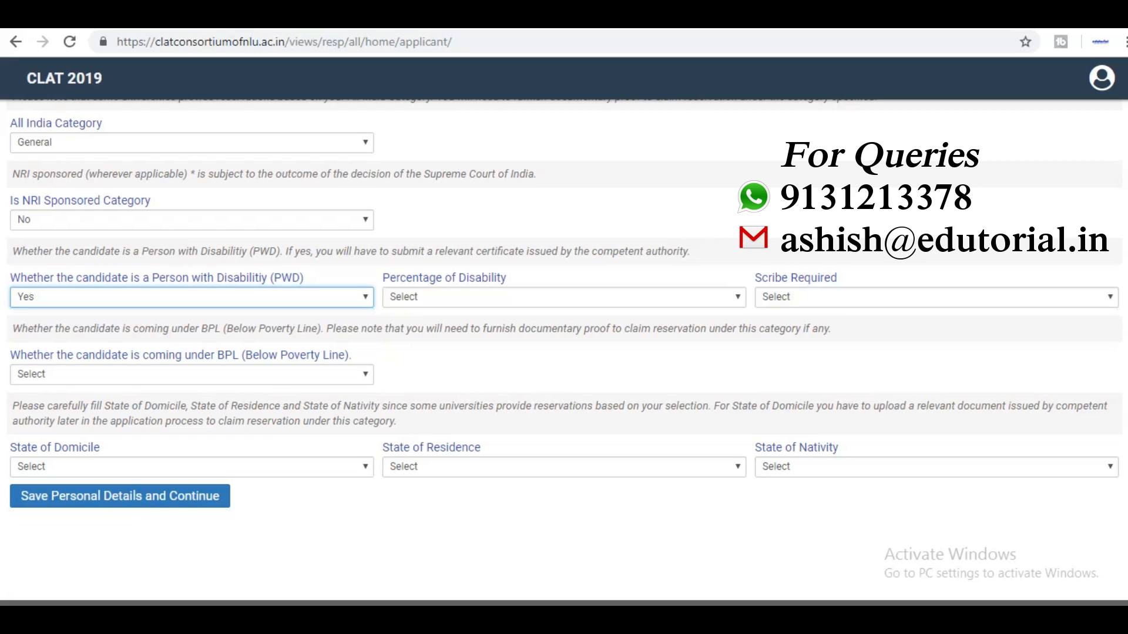
{"action": "left_click", "coordinate": [564, 297]}
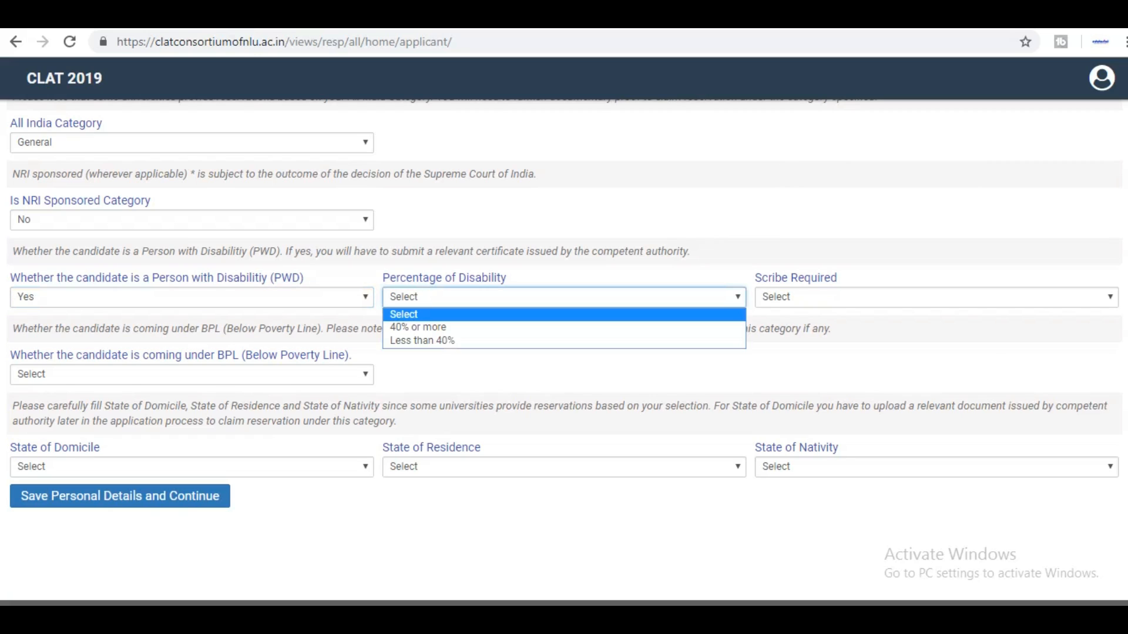
{"action": "key", "text": "Escape"}
{"action": "left_click", "coordinate": [936, 298]}
{"action": "key", "text": "Escape"}
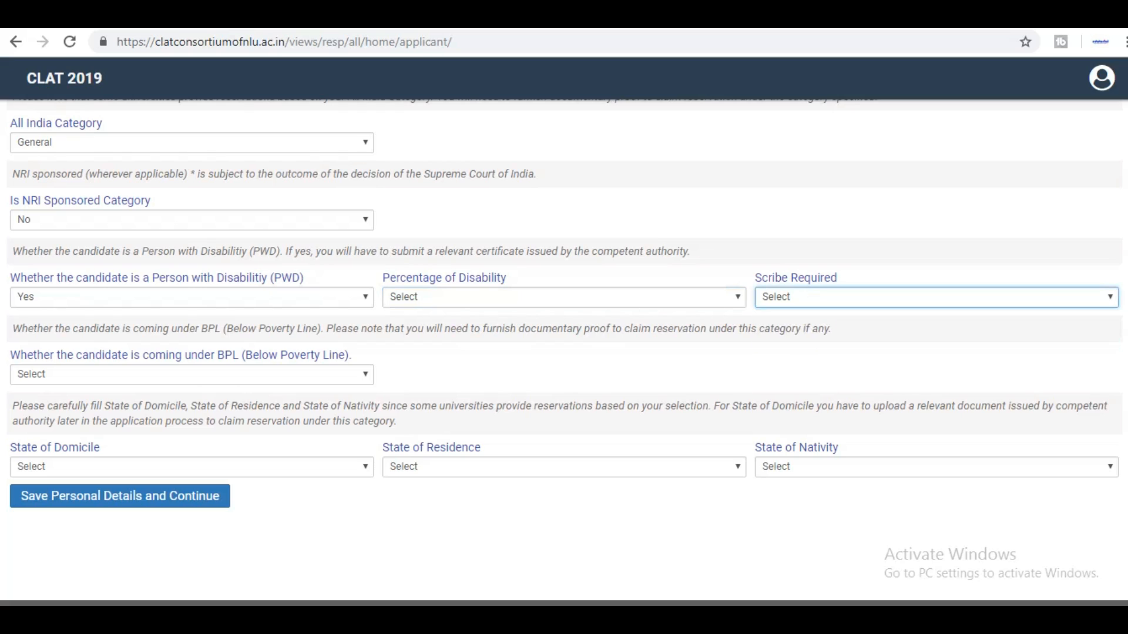
{"action": "left_click", "coordinate": [192, 297]}
{"action": "left_click", "coordinate": [192, 328]}
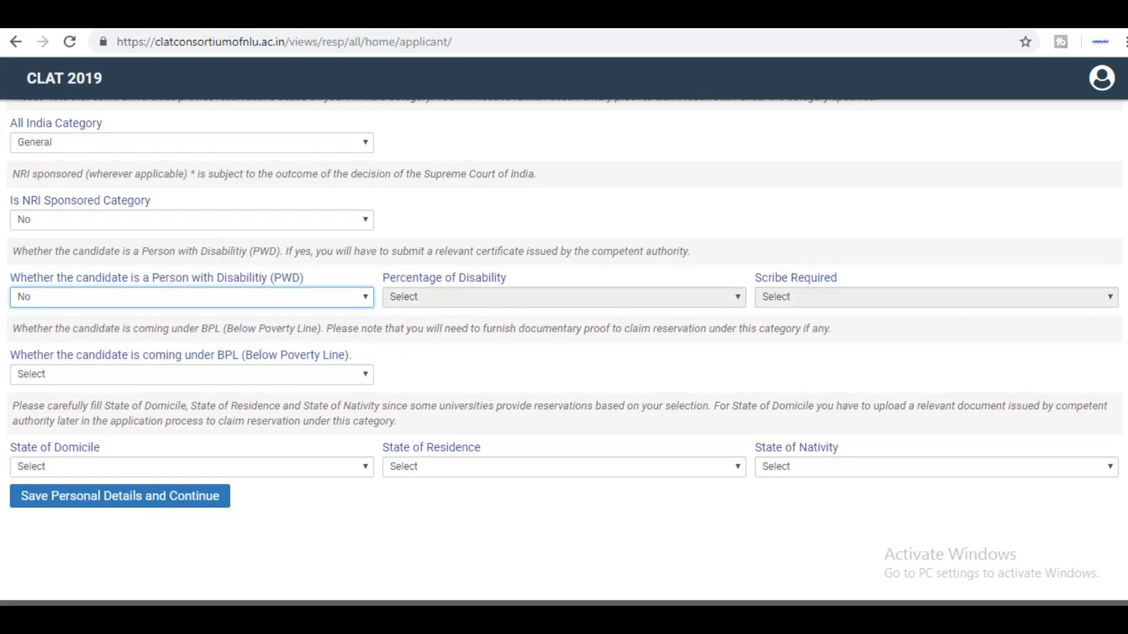
{"action": "left_click", "coordinate": [224, 330]}
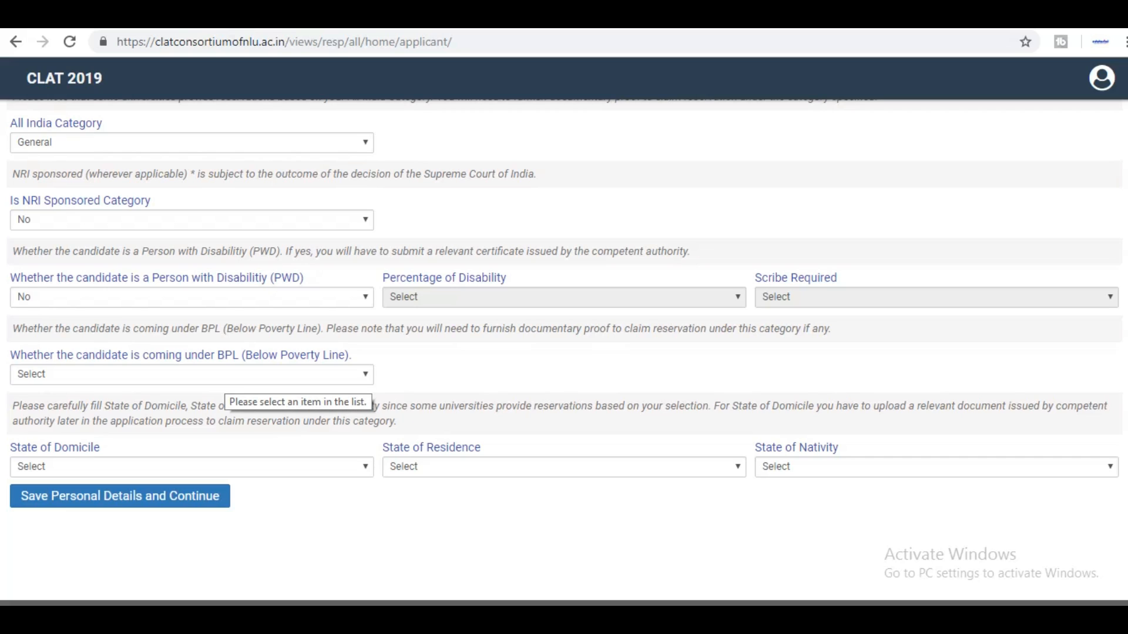
Step: Set the below poverty line answer to No
{"action": "left_click", "coordinate": [224, 376]}
{"action": "left_click", "coordinate": [191, 417]}
{"action": "left_click", "coordinate": [192, 375]}
{"action": "left_click", "coordinate": [191, 405]}
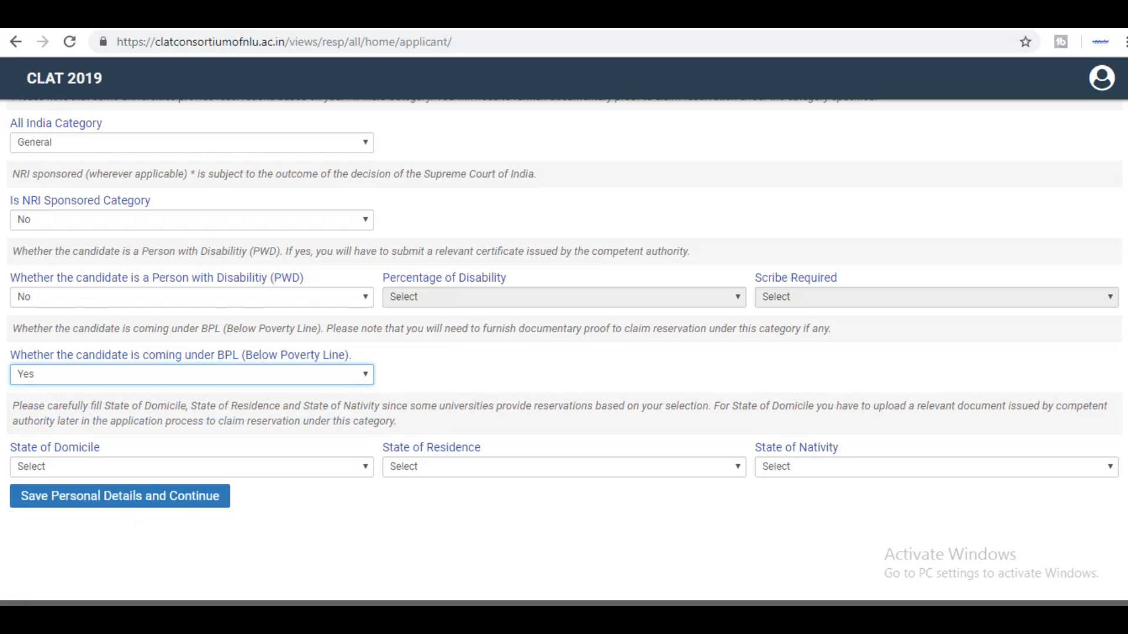
{"action": "left_click", "coordinate": [191, 375]}
{"action": "left_click", "coordinate": [191, 405]}
{"action": "left_click", "coordinate": [470, 376]}
{"action": "scroll", "coordinate": [470, 376], "scroll_direction": "down", "scroll_amount": 1}
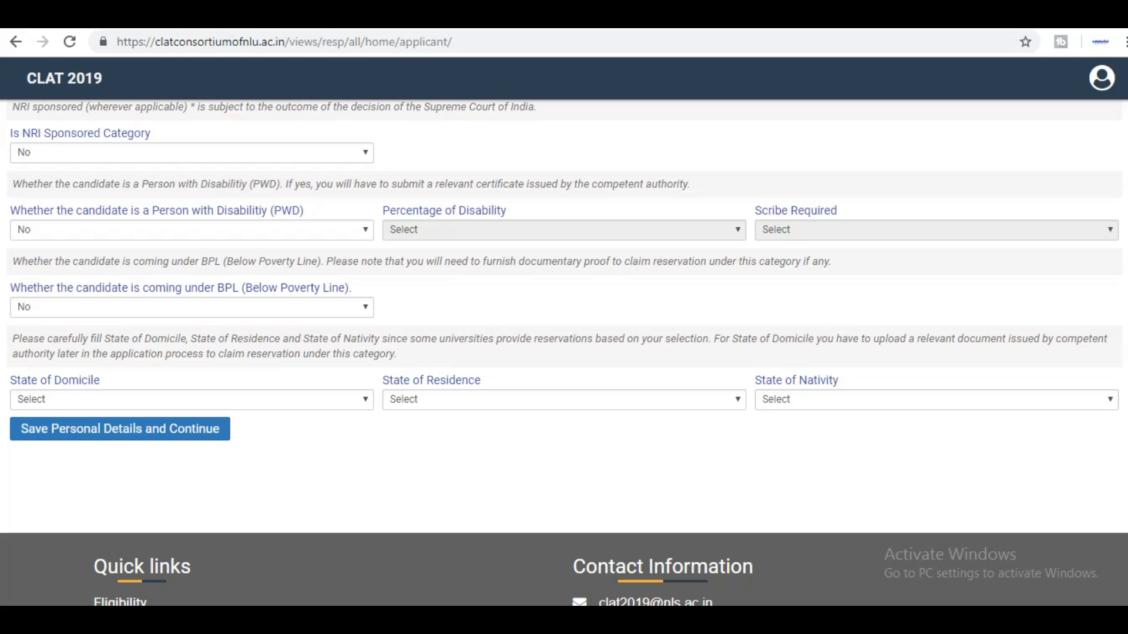
Step: Select the italic note above the State of Domicile field
{"action": "left_click_drag", "start_coordinate": [13, 338], "coordinate": [397, 353]}
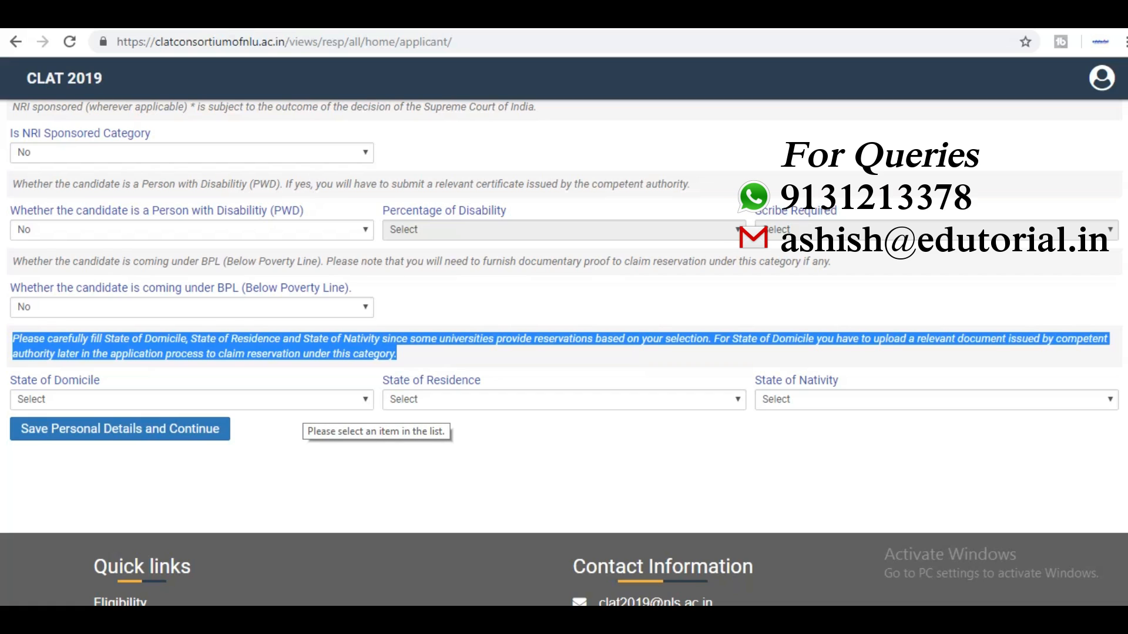
Step: Set State of Domicile to Uttar Pradesh, Residence to Madhya Pradesh, Nativity to Uttar Pradesh
{"action": "left_click", "coordinate": [301, 400]}
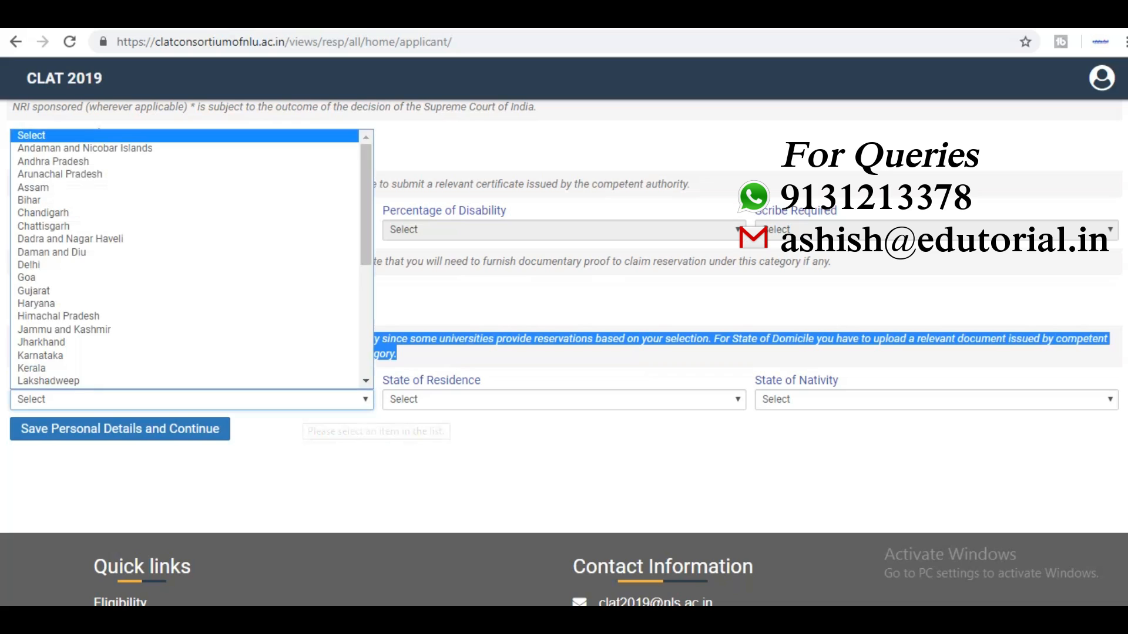
{"action": "key", "text": "u"}
{"action": "key", "text": "Return"}
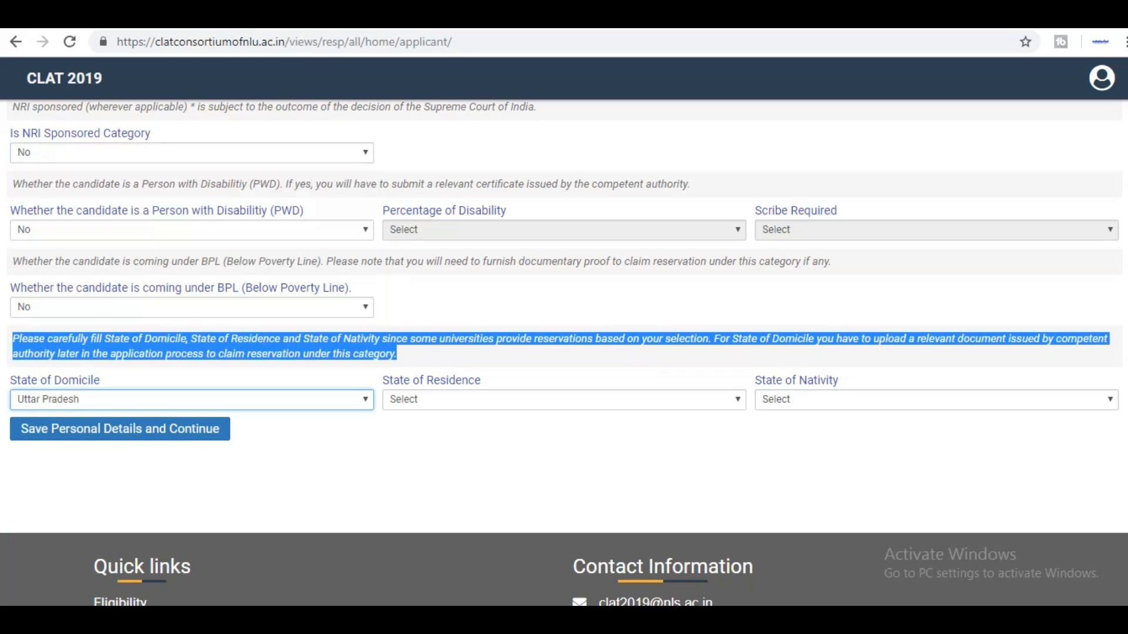
{"action": "key", "text": "Tab"}
{"action": "key", "text": "a"}
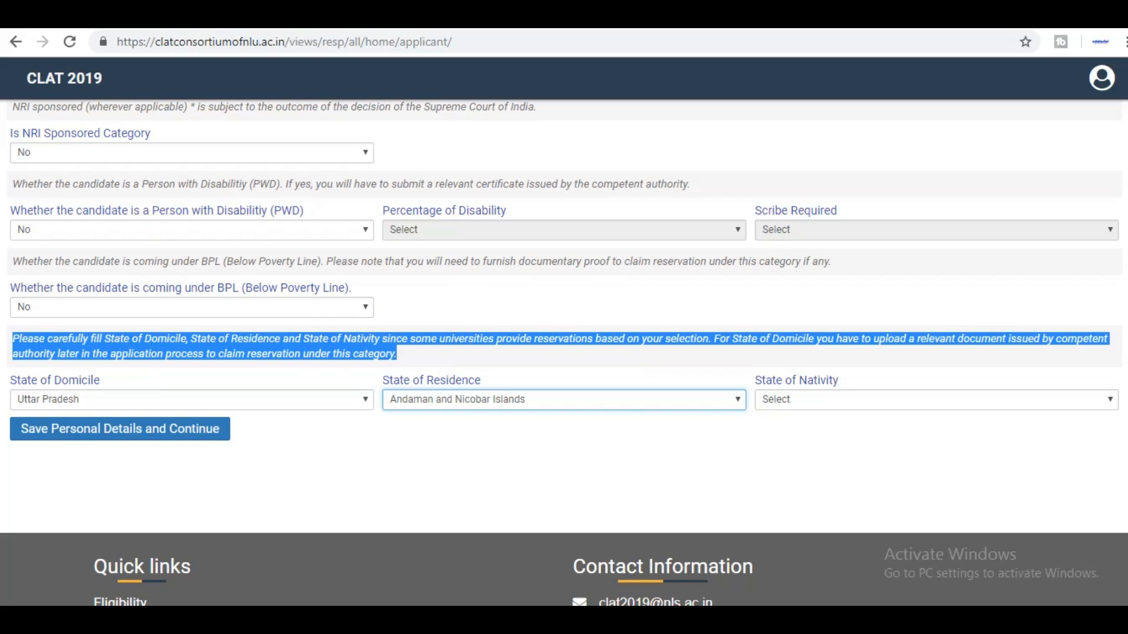
{"action": "key", "text": "m"}
{"action": "key", "text": "Tab"}
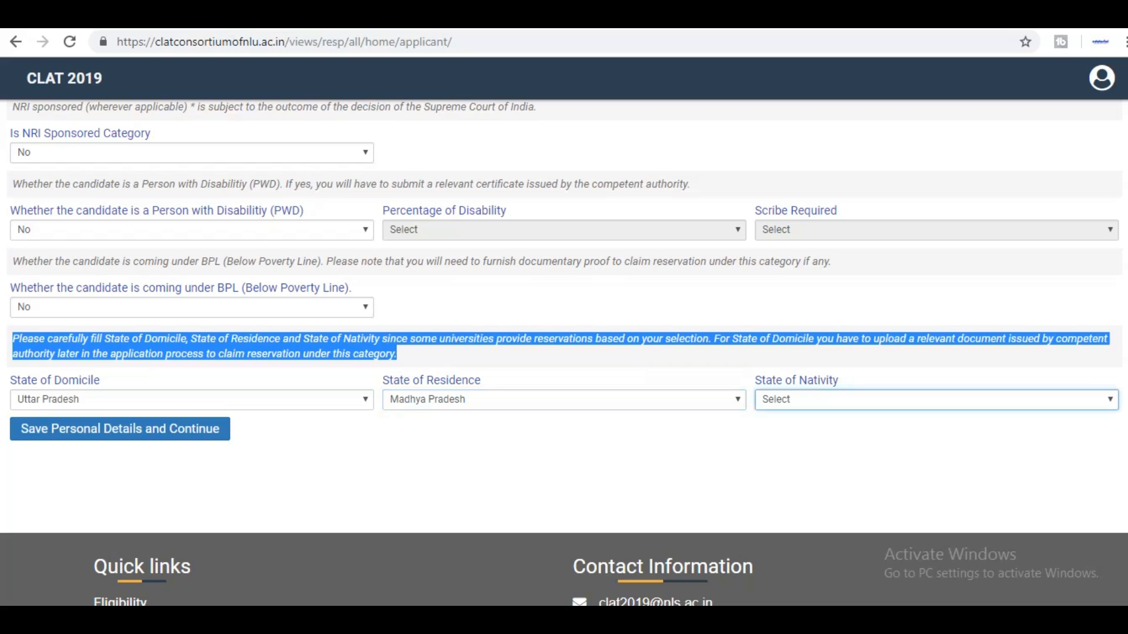
{"action": "key", "text": "u"}
Step: Save the personal details and confirm to continue to Communication
{"action": "left_click", "coordinate": [446, 470]}
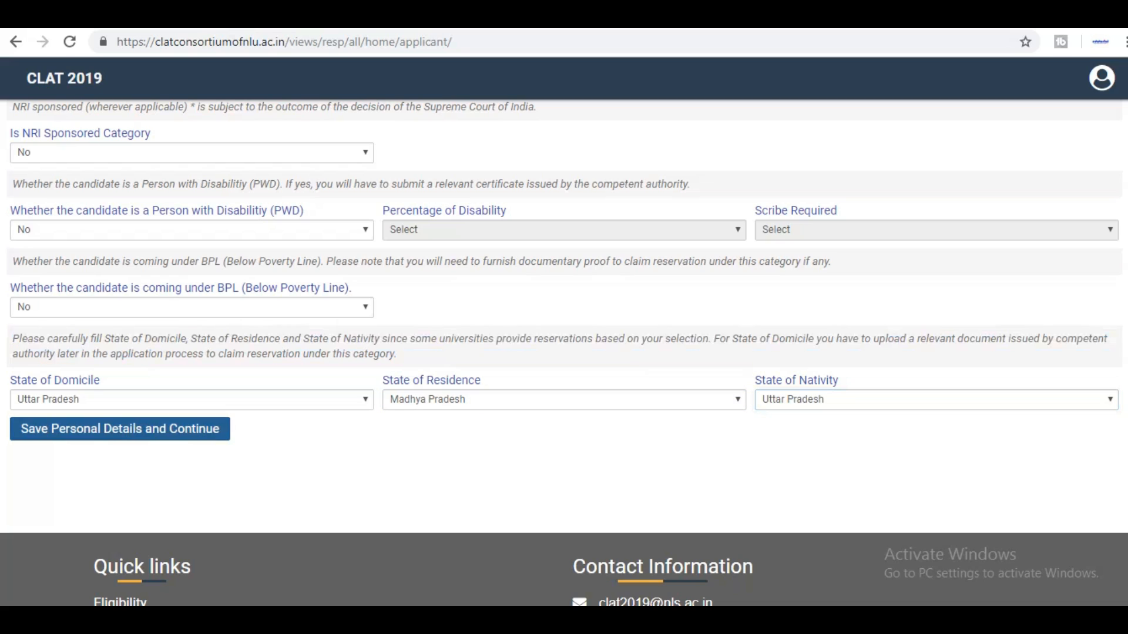
{"action": "left_click", "coordinate": [119, 429]}
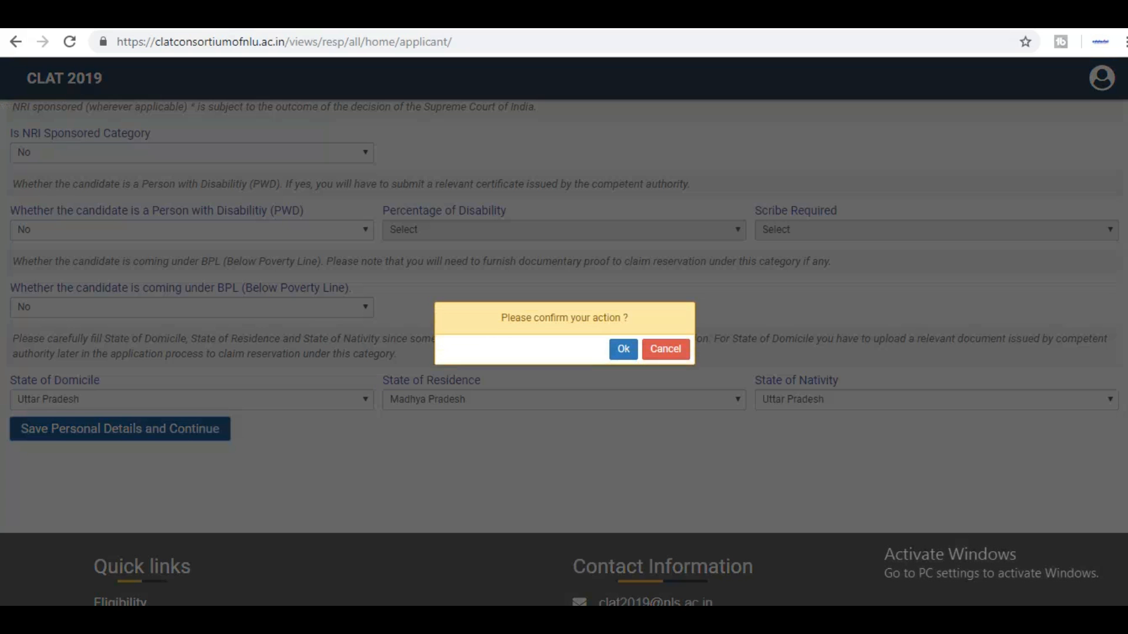
{"action": "left_click", "coordinate": [623, 349]}
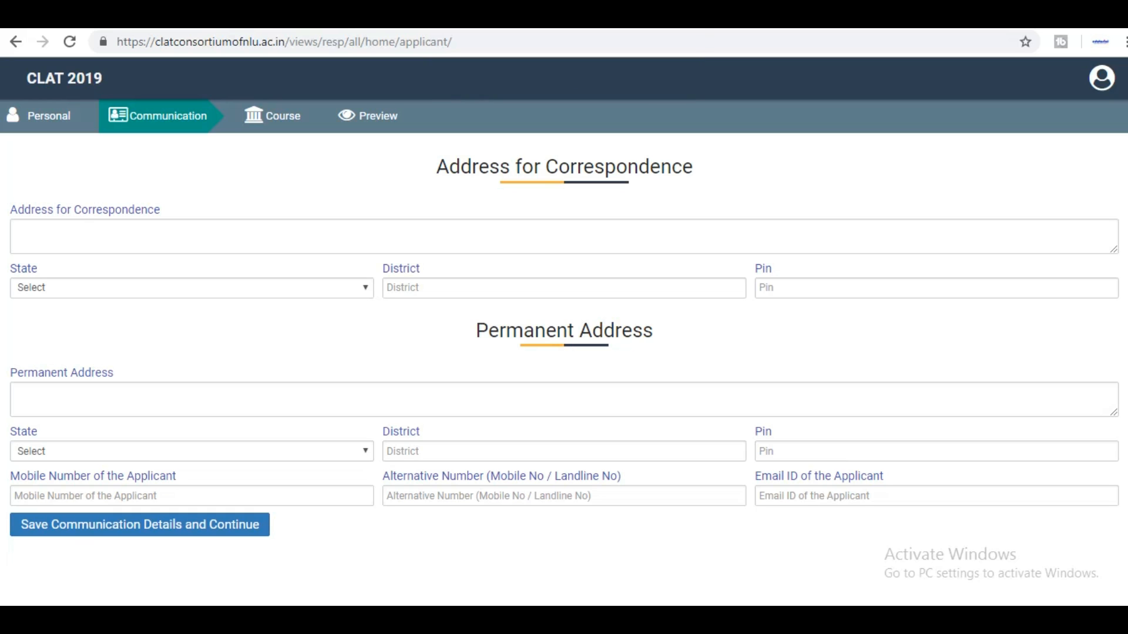
Step: Fill the correspondence address with state Madhya Pradesh, district bhopal and Pin 462042
{"action": "left_click", "coordinate": [17, 229]}
{"action": "type", "text": "fdsgadffsvzdbv"}
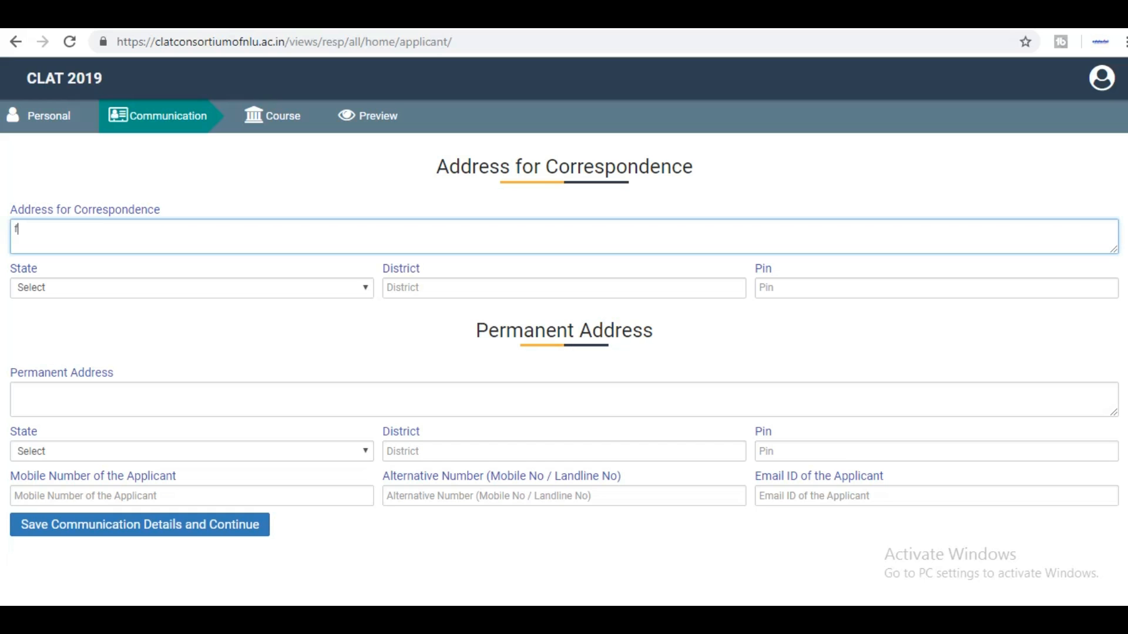
{"action": "left_click", "coordinate": [191, 287]}
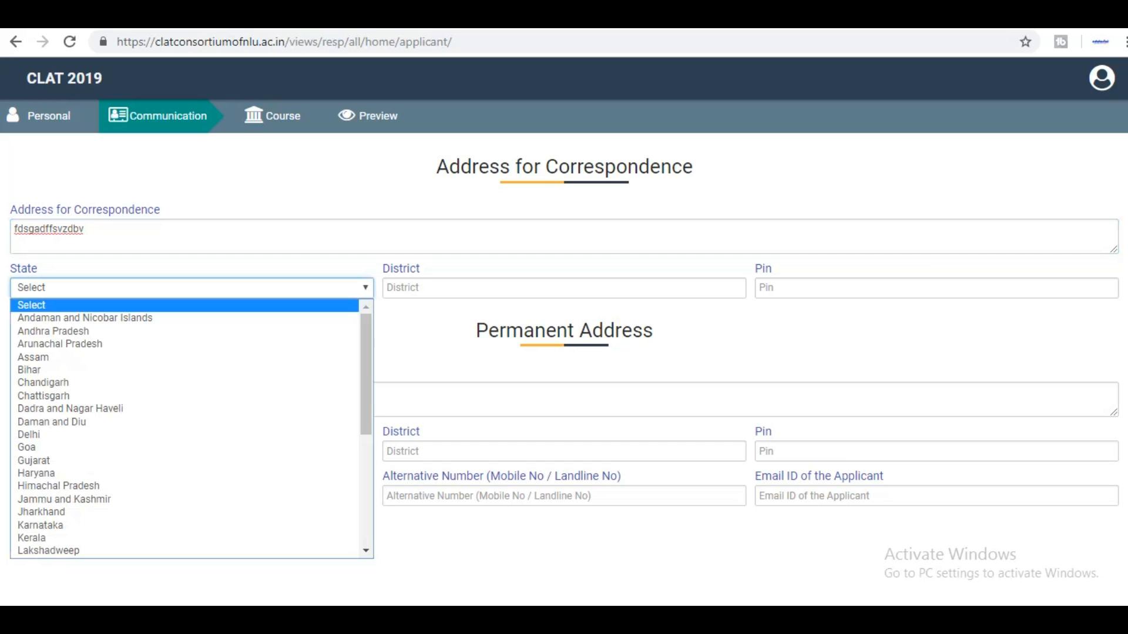
{"action": "key", "text": "m"}
{"action": "key", "text": "Return"}
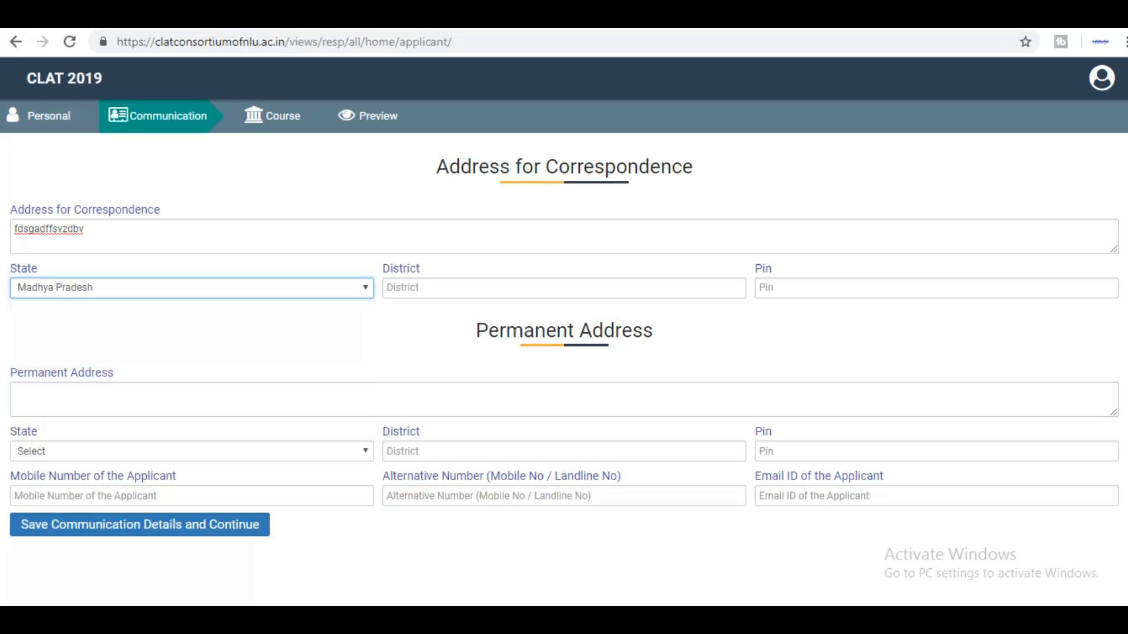
{"action": "left_click", "coordinate": [412, 288]}
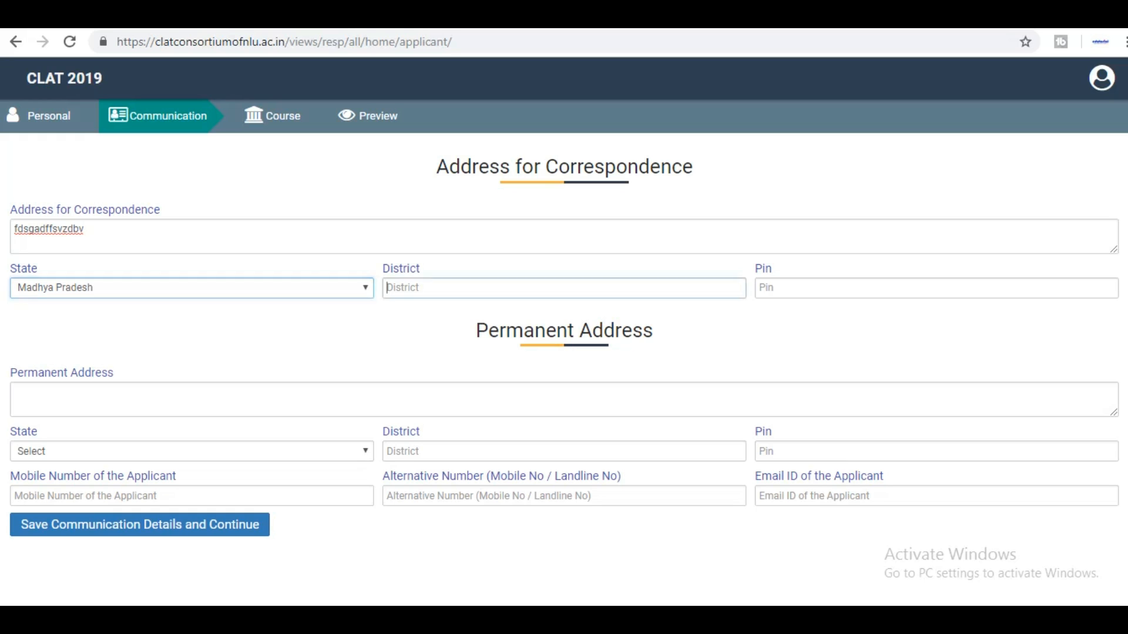
{"action": "type", "text": "bhopal"}
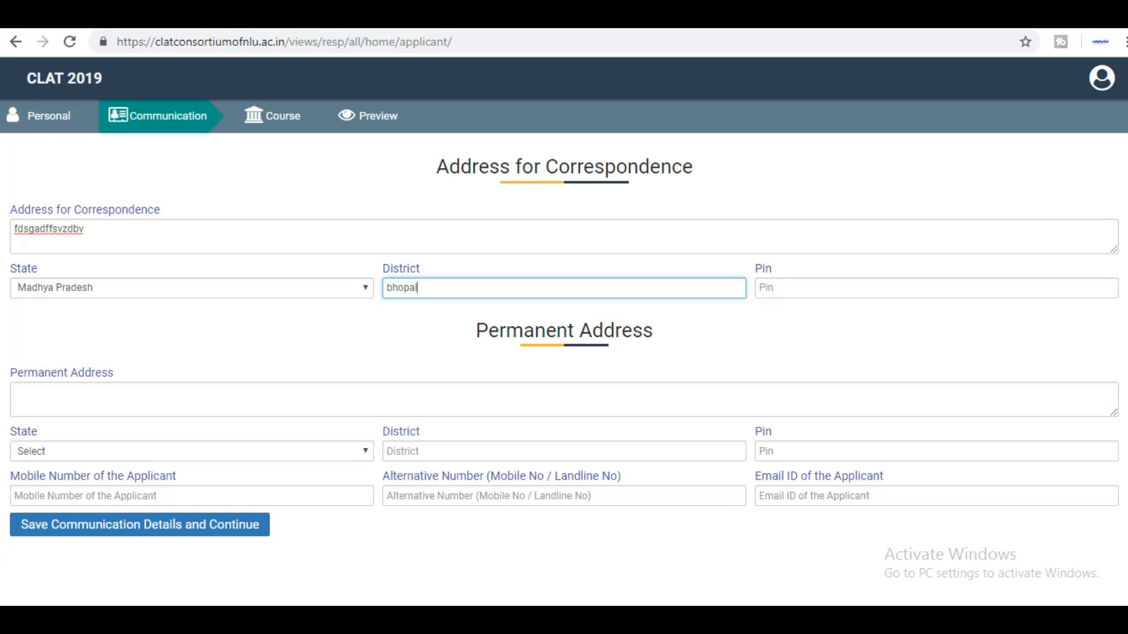
{"action": "left_click", "coordinate": [759, 287]}
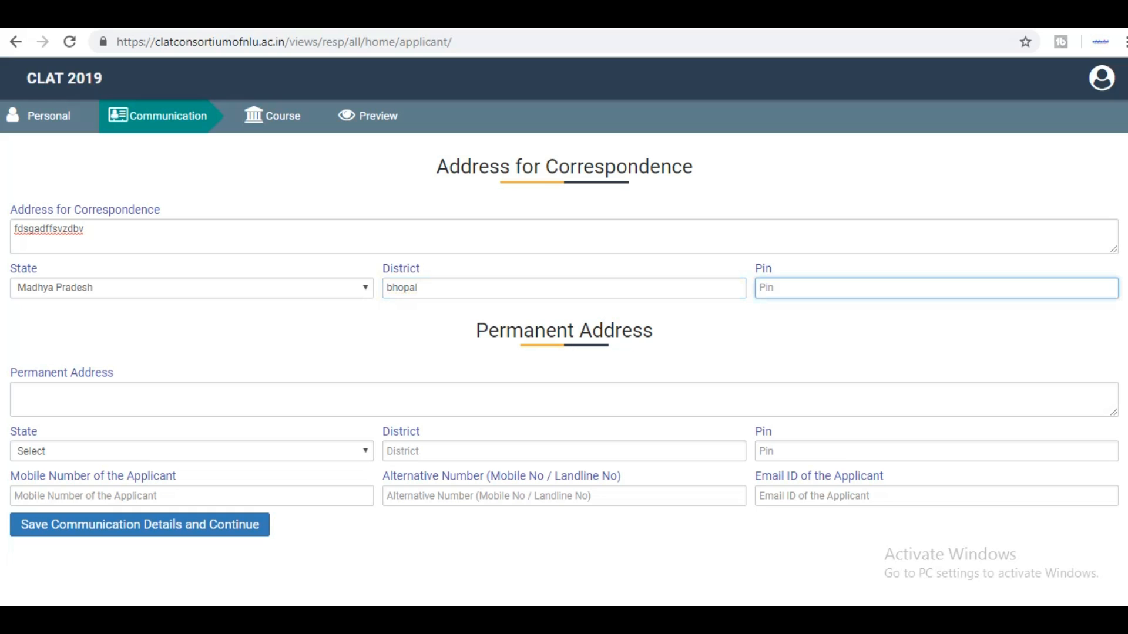
{"action": "type", "text": "462042"}
Step: Fill the permanent address with state Madhya Pradesh, district BHOPAL and Pin 462042
{"action": "left_click", "coordinate": [18, 392]}
{"action": "type", "text": "aSFDFGSDFDFBGAF"}
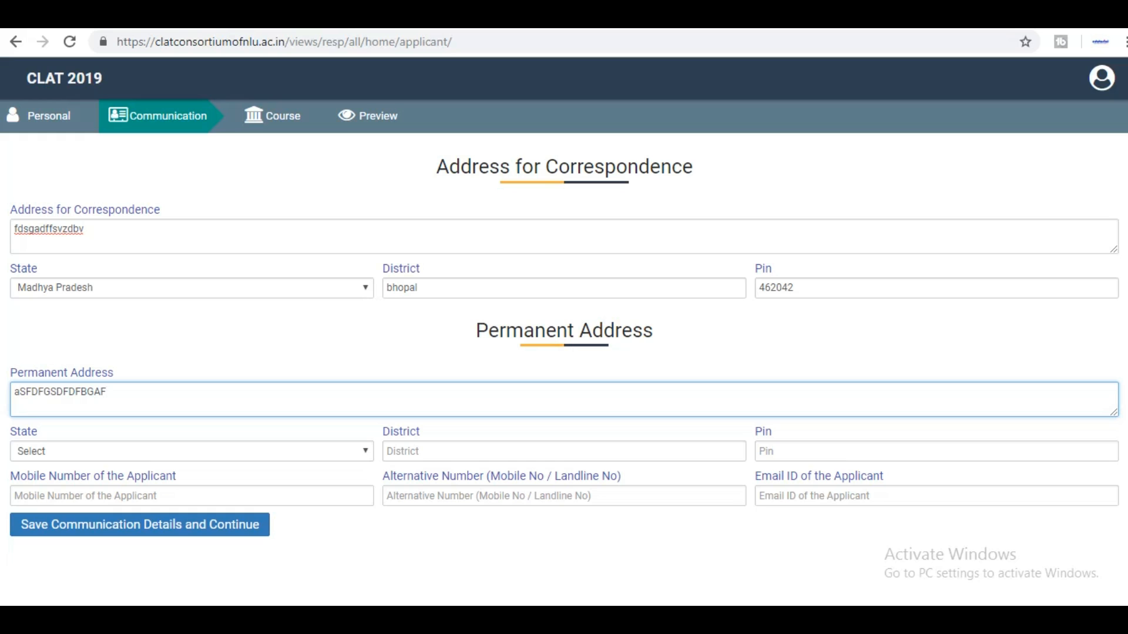
{"action": "key", "text": "Tab"}
{"action": "key", "text": "alt+Down"}
{"action": "key", "text": "m"}
{"action": "key", "text": "Return"}
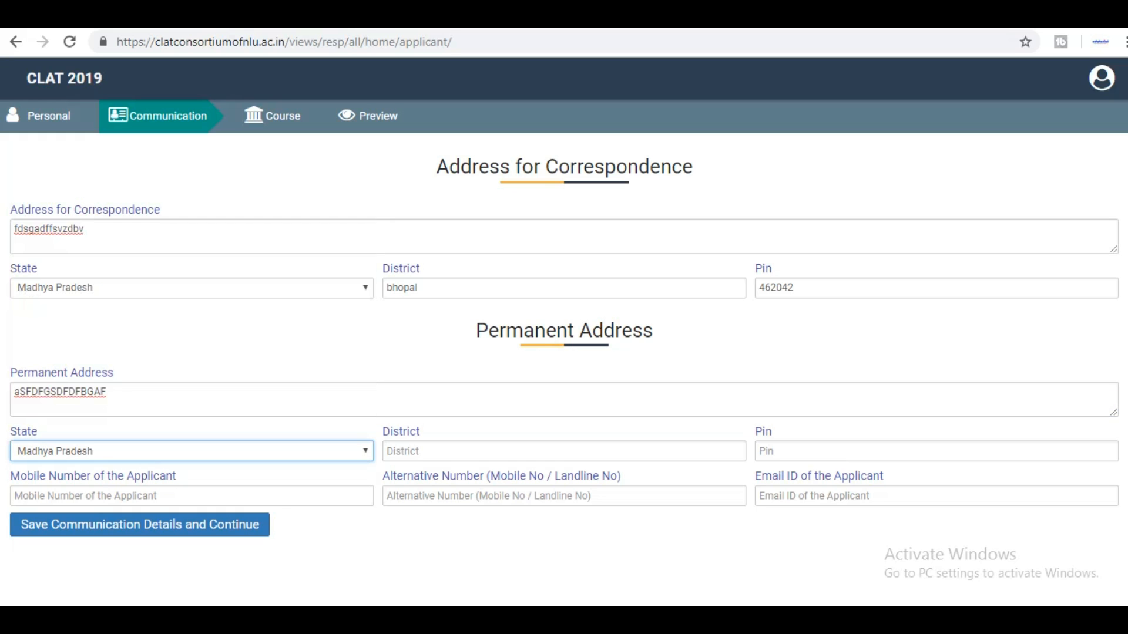
{"action": "key", "text": "Tab"}
{"action": "type", "text": "BHOPAL"}
{"action": "key", "text": "Tab"}
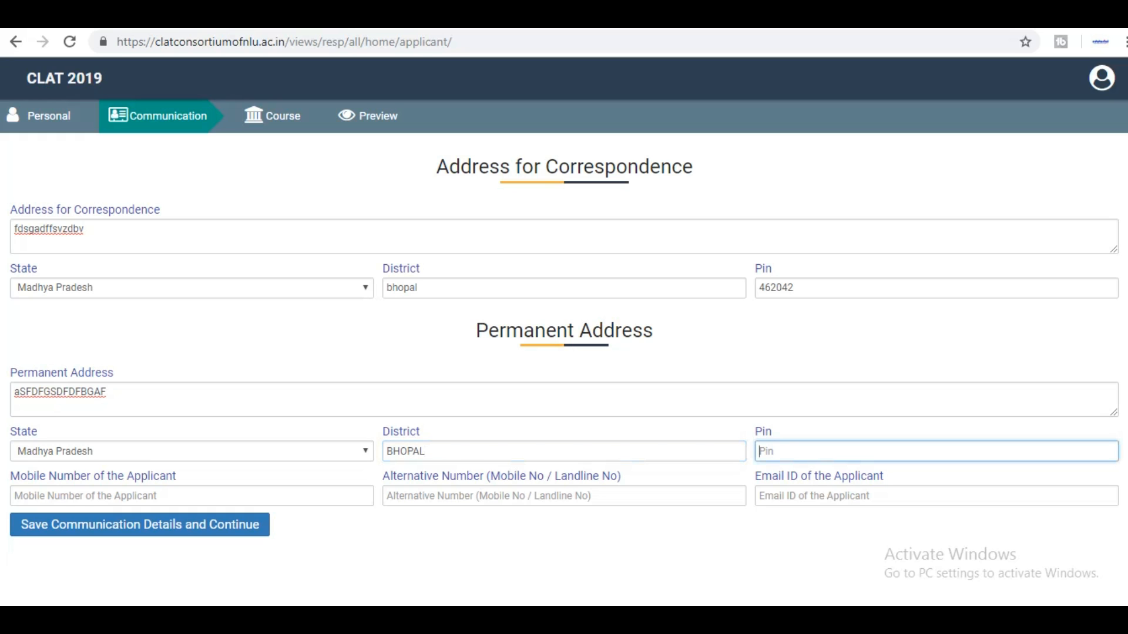
{"action": "type", "text": "462042"}
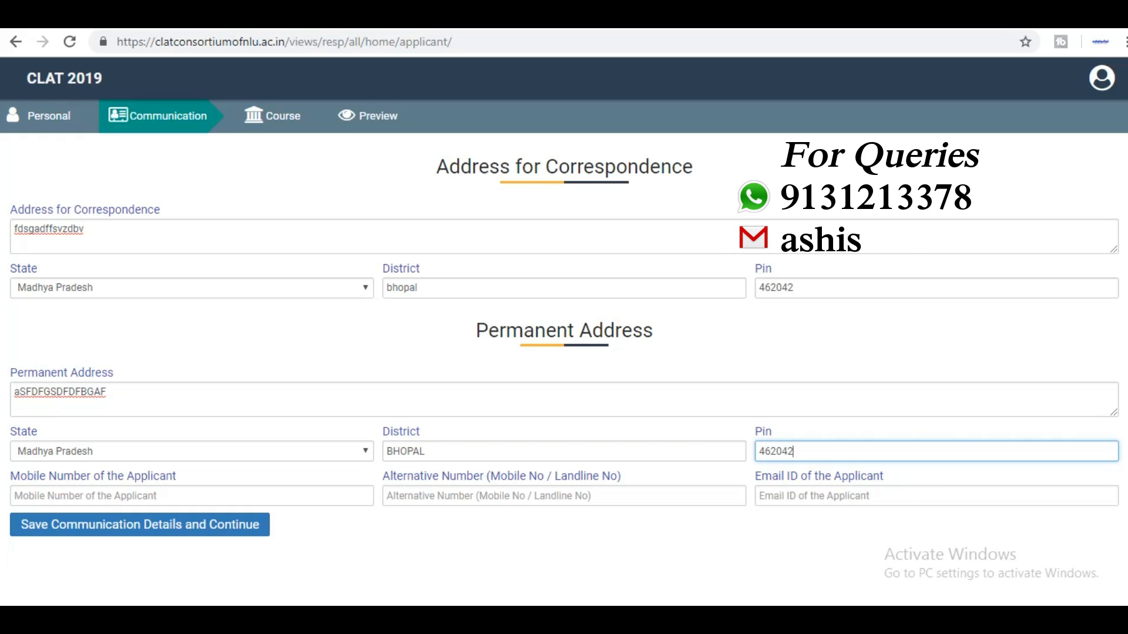
Step: Enter the applicant's mobile number and e-mail, then save the communication details
{"action": "key", "text": "Tab"}
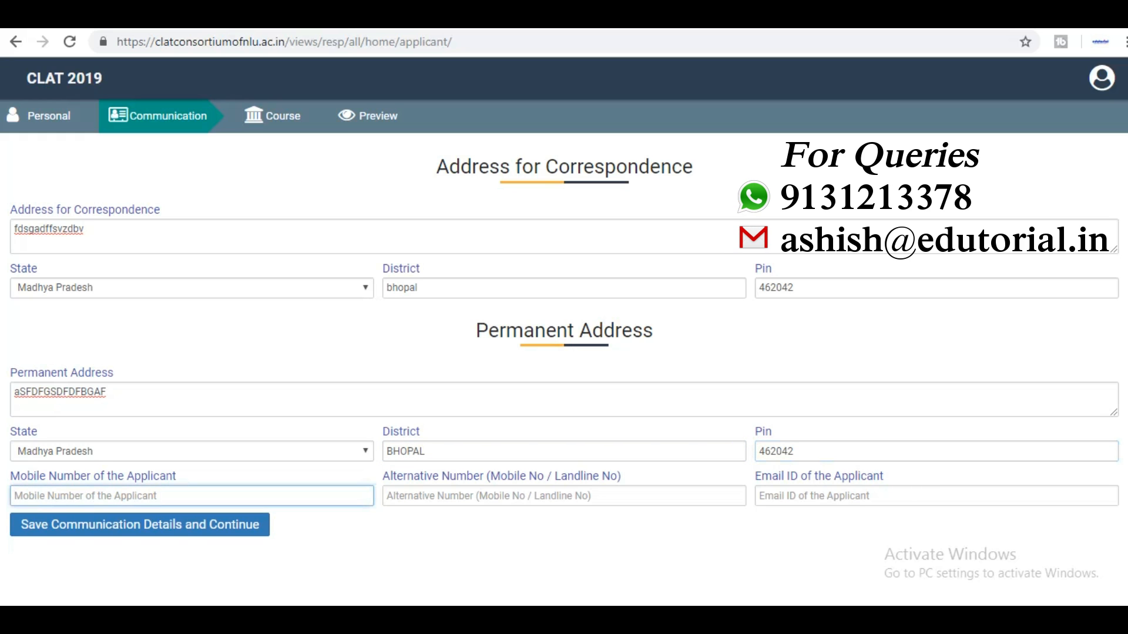
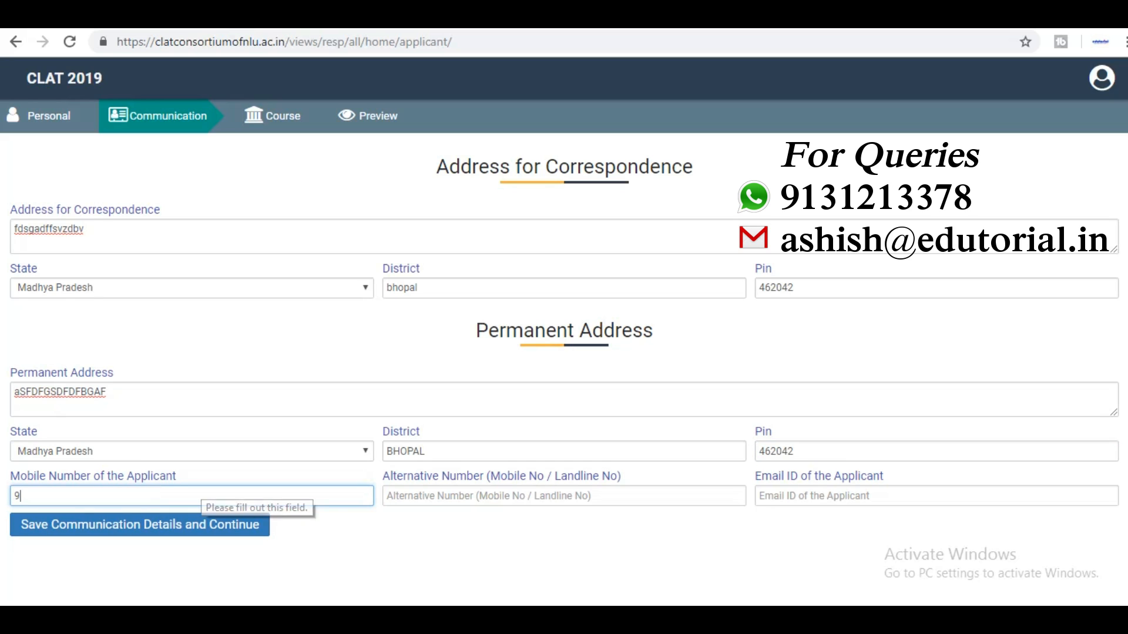
{"action": "key", "text": "BackSpace"}
{"action": "key", "text": "BackSpace"}
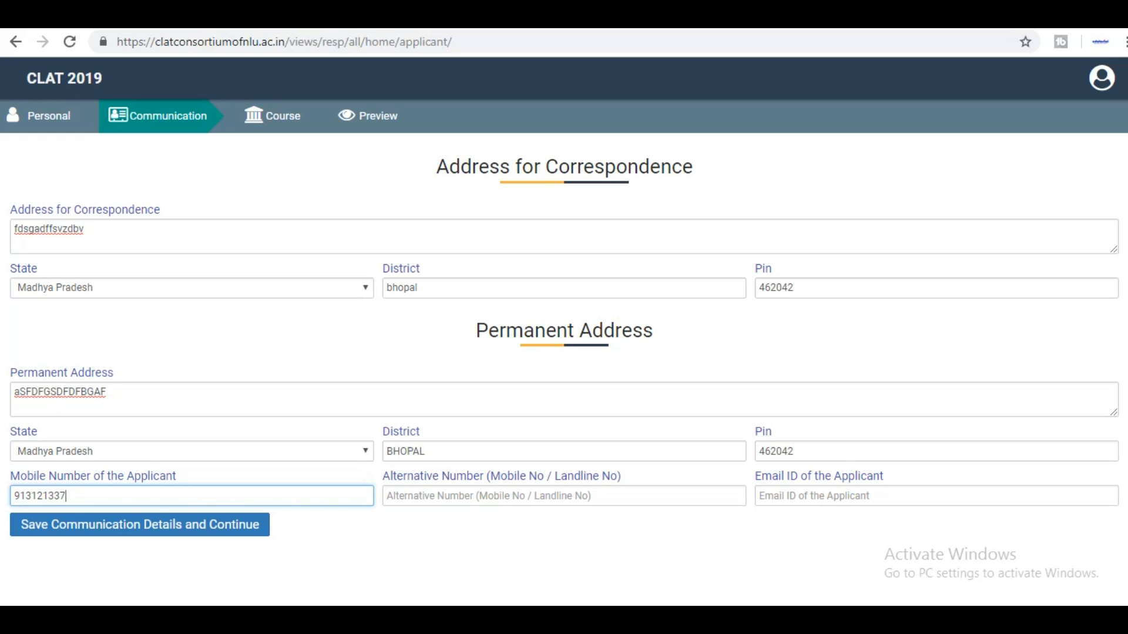
{"action": "left_click", "coordinate": [388, 496]}
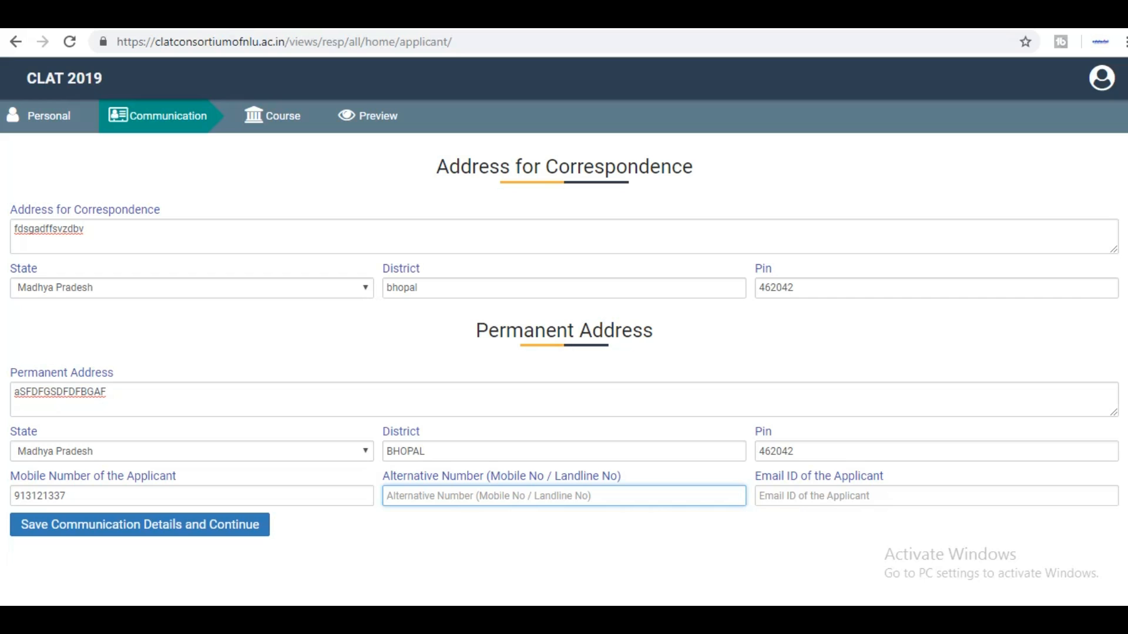
{"action": "left_click", "coordinate": [760, 496]}
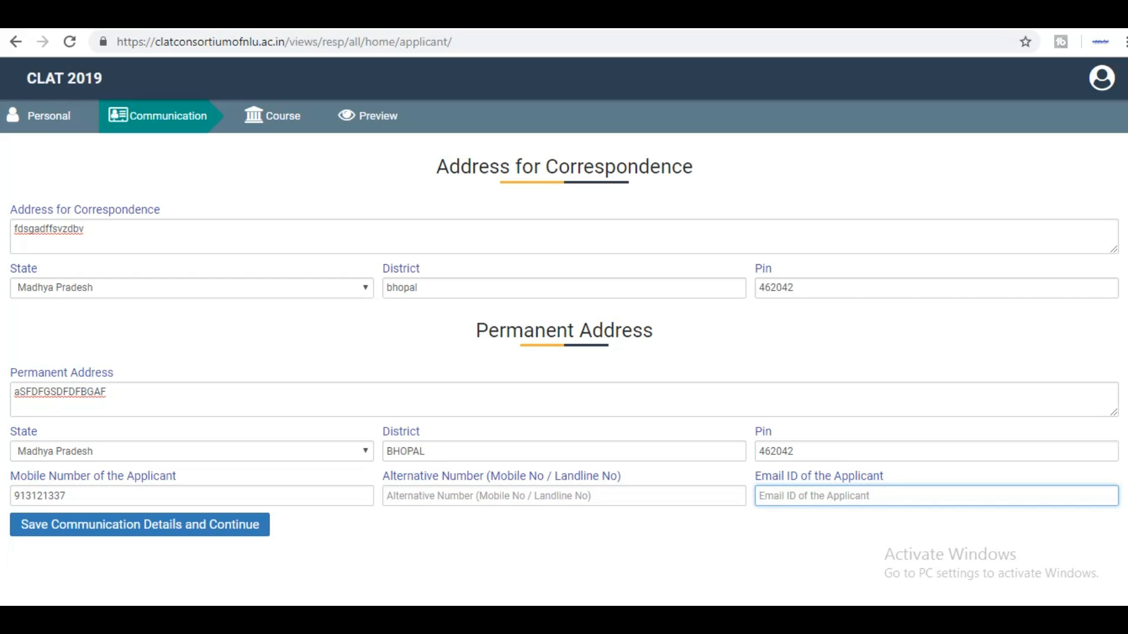
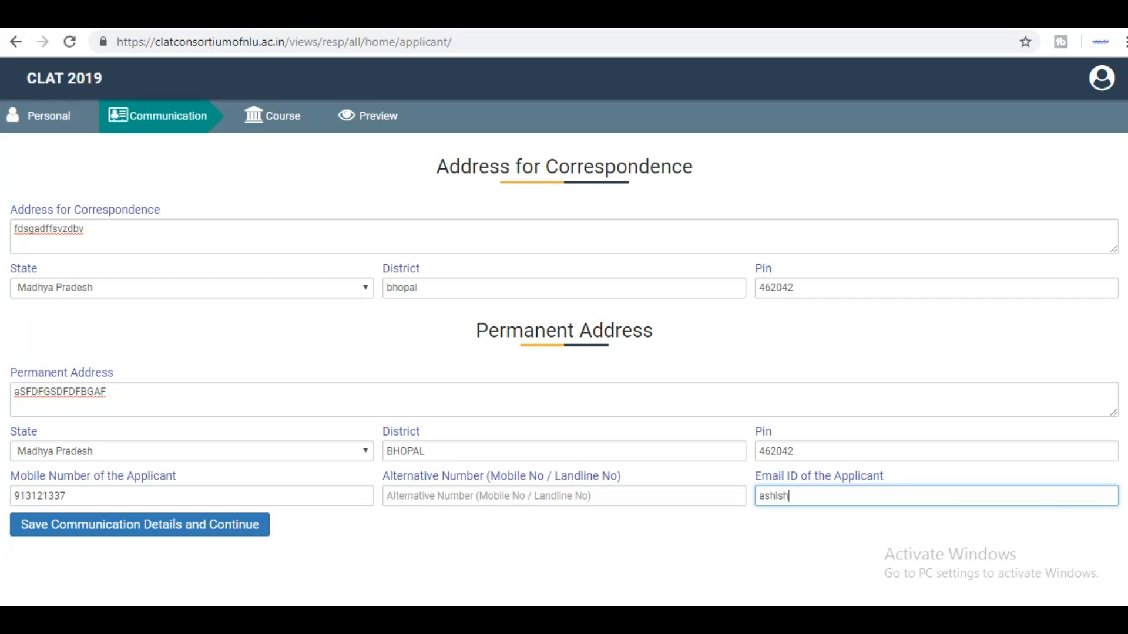
{"action": "key", "text": "Tab"}
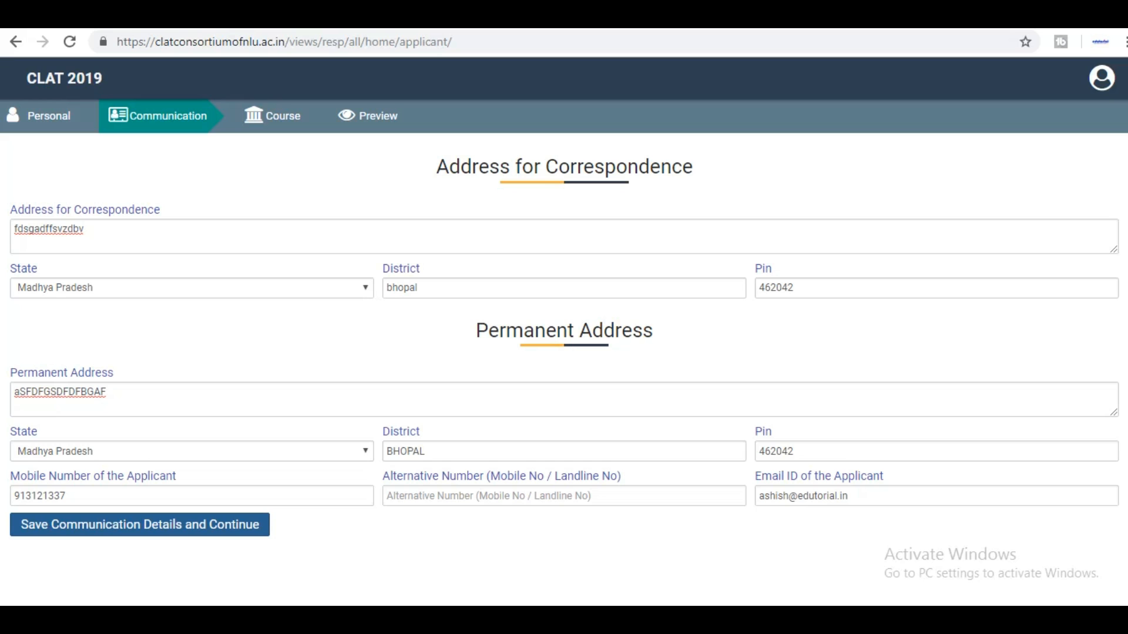
{"action": "left_click", "coordinate": [139, 525]}
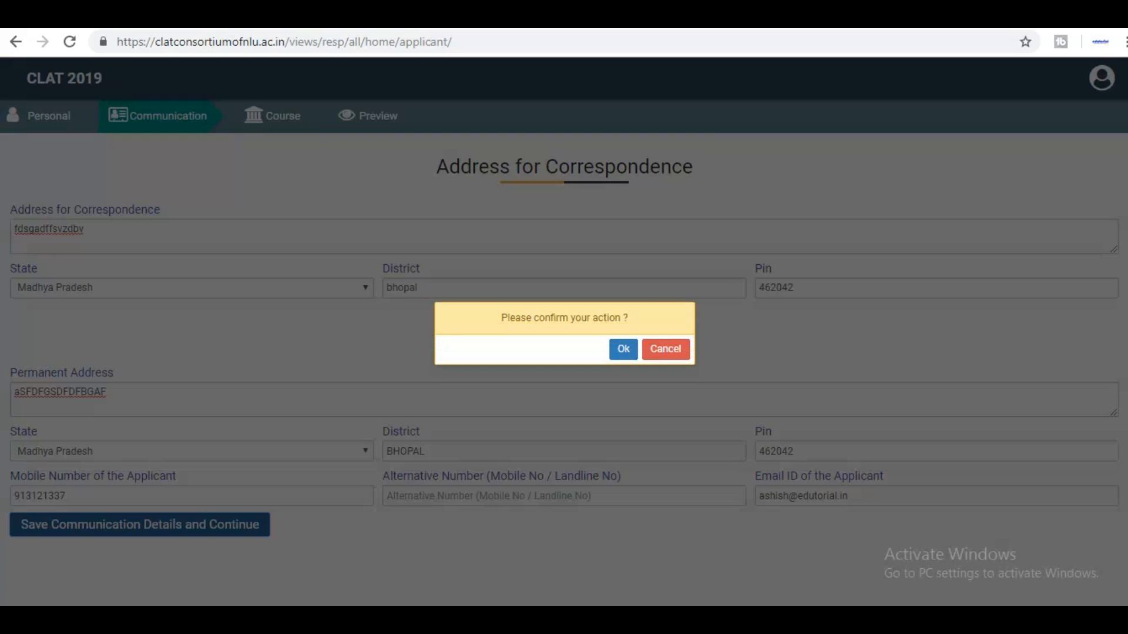
Step: Add the missing final digit to the mobile number and resave the communication details
{"action": "left_click", "coordinate": [623, 350]}
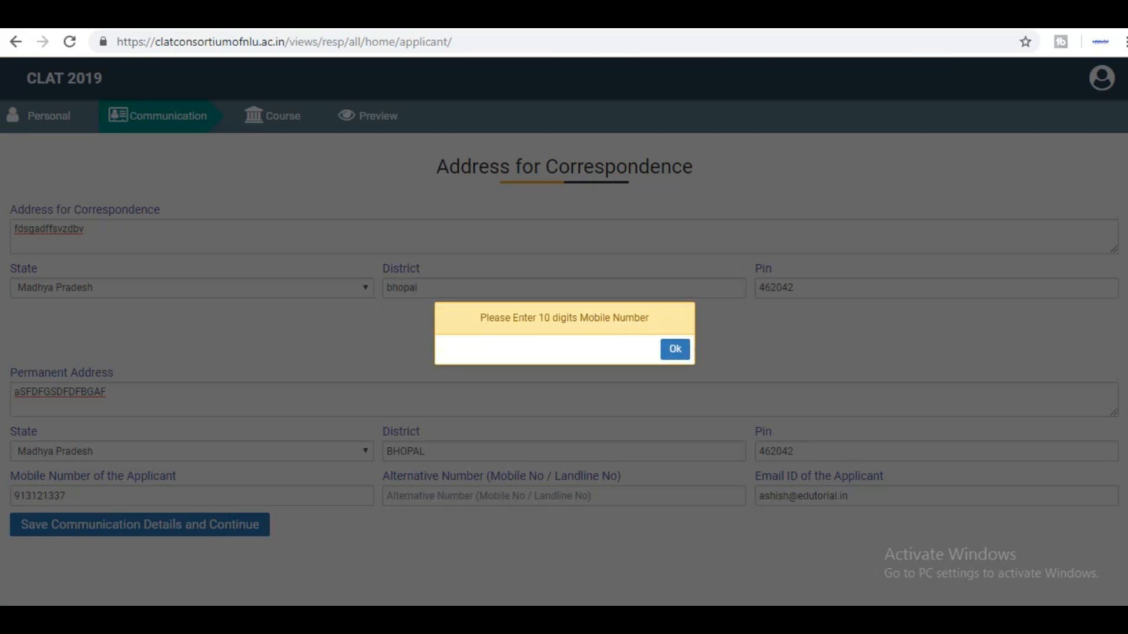
{"action": "left_click", "coordinate": [675, 349]}
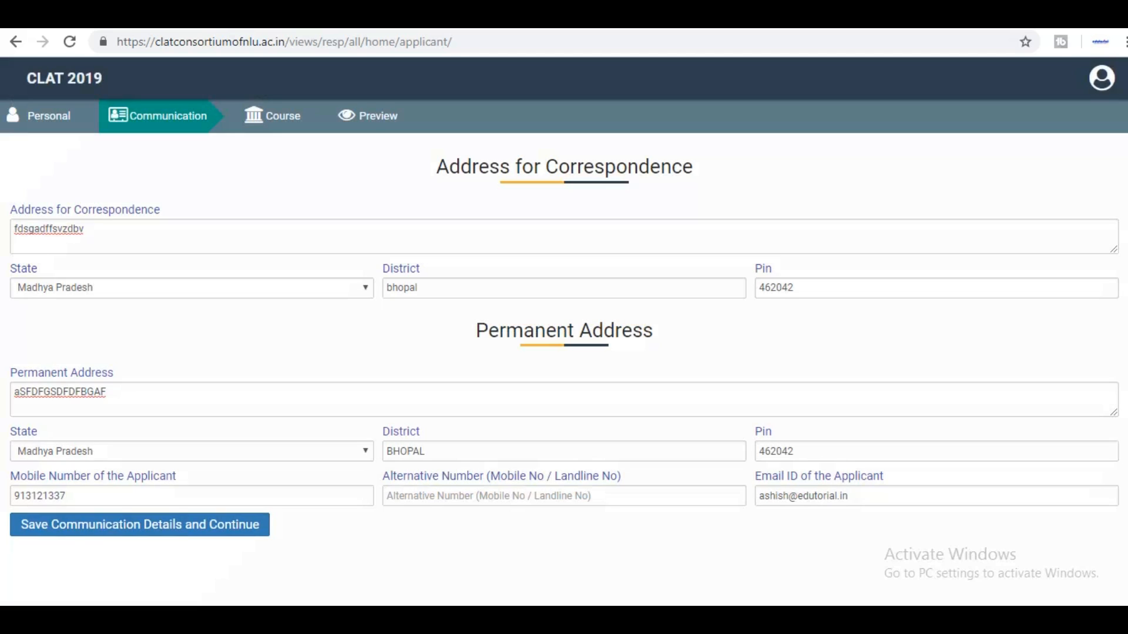
{"action": "left_click", "coordinate": [140, 524]}
{"action": "left_click", "coordinate": [624, 349]}
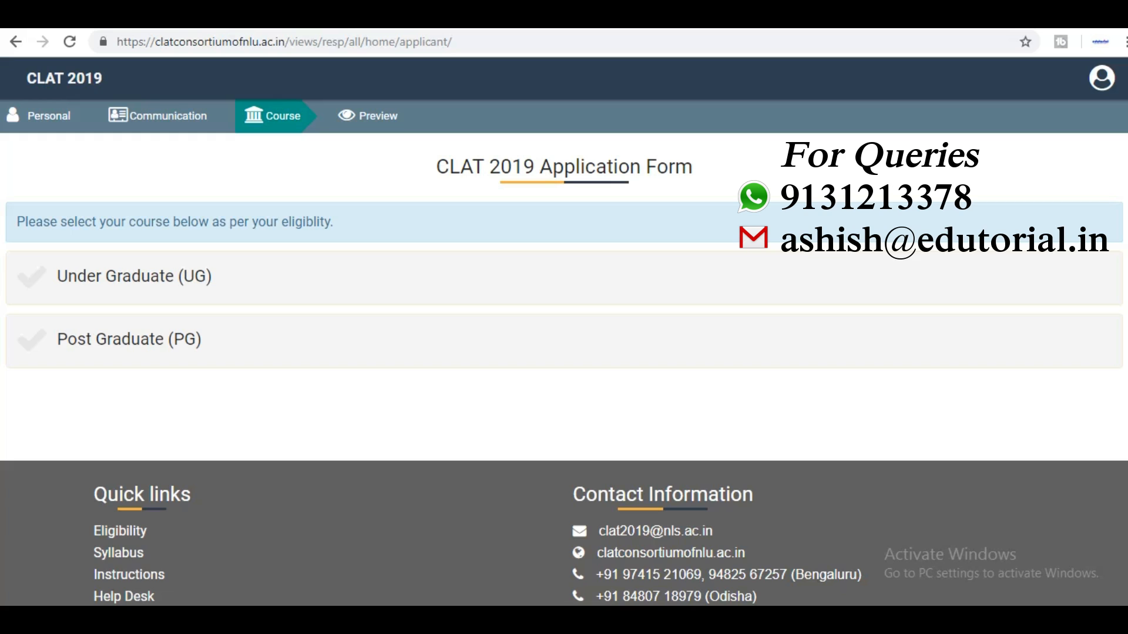
Step: Choose the Under Graduate (UG) course and answer No for last year question papers
{"action": "left_click", "coordinate": [134, 277]}
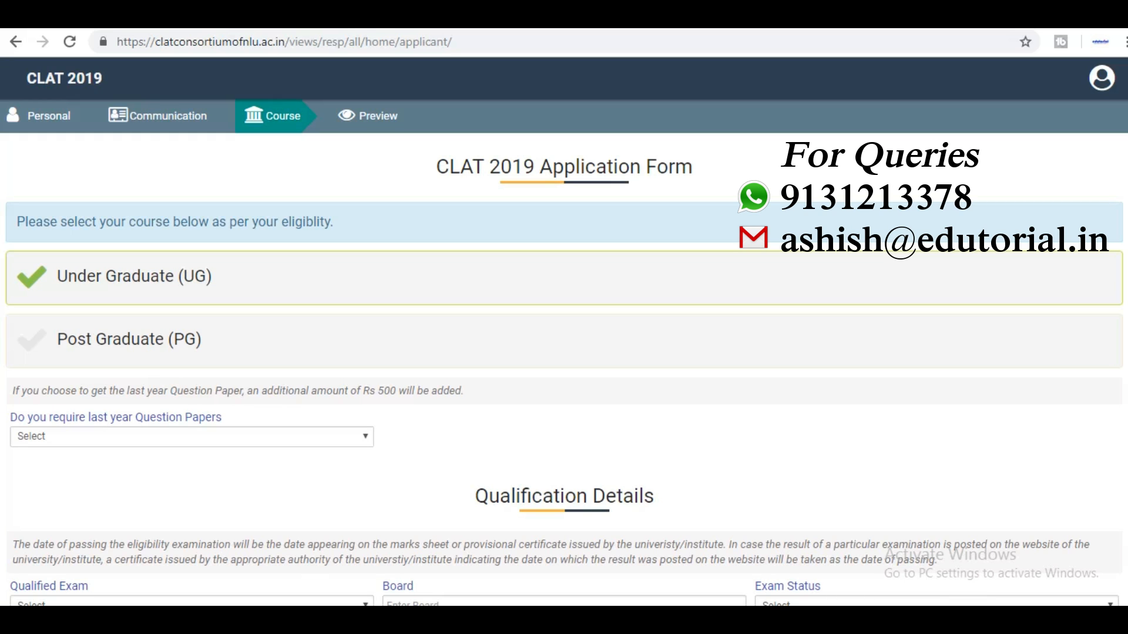
{"action": "left_click", "coordinate": [366, 437]}
{"action": "left_click", "coordinate": [365, 437]}
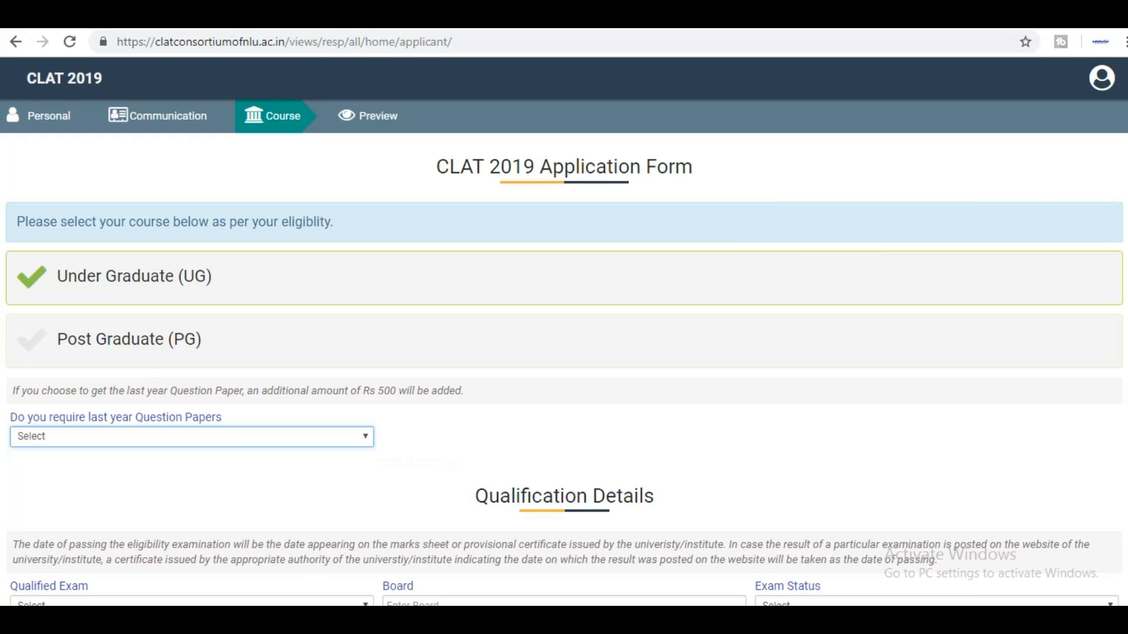
{"action": "scroll", "coordinate": [564, 353], "scroll_direction": "down", "scroll_amount": 2}
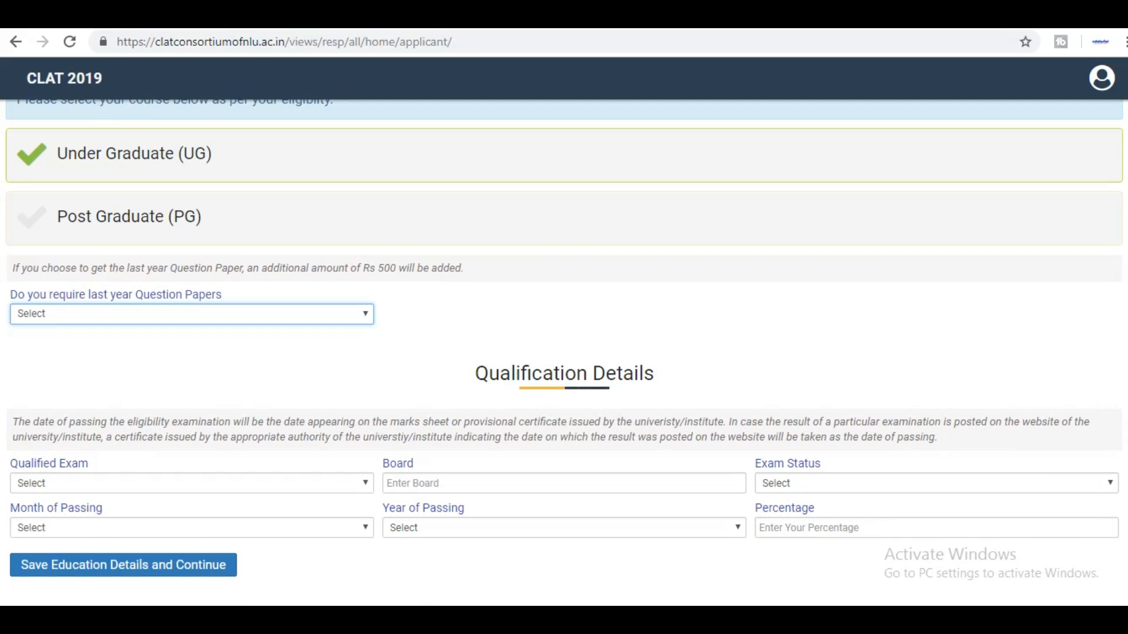
{"action": "left_click", "coordinate": [216, 317]}
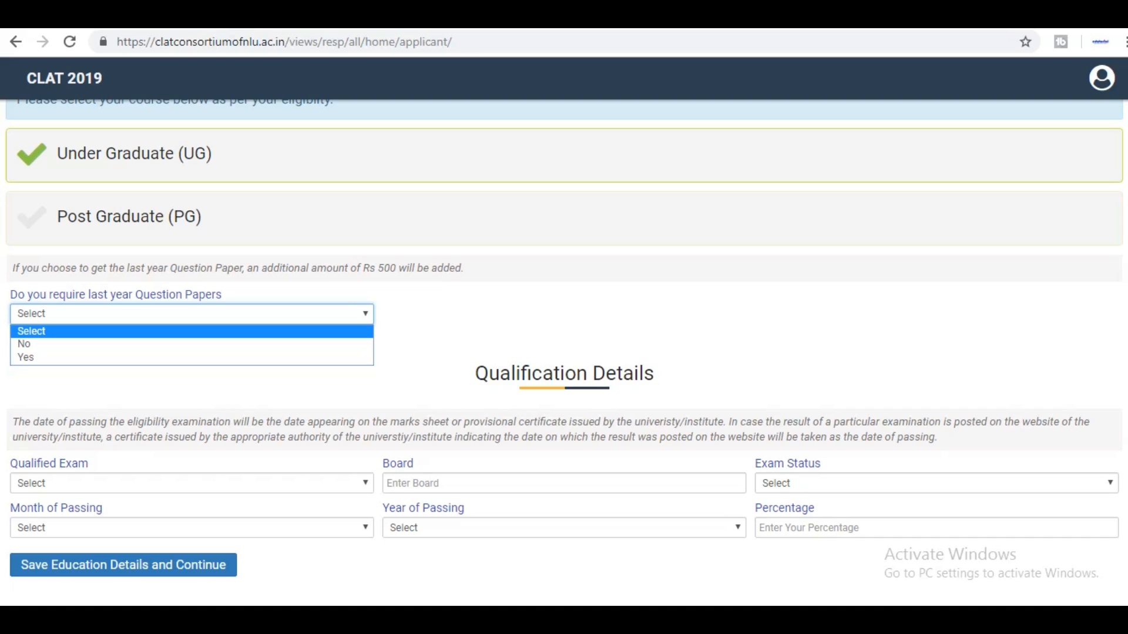
{"action": "key", "text": "Down"}
{"action": "key", "text": "Down"}
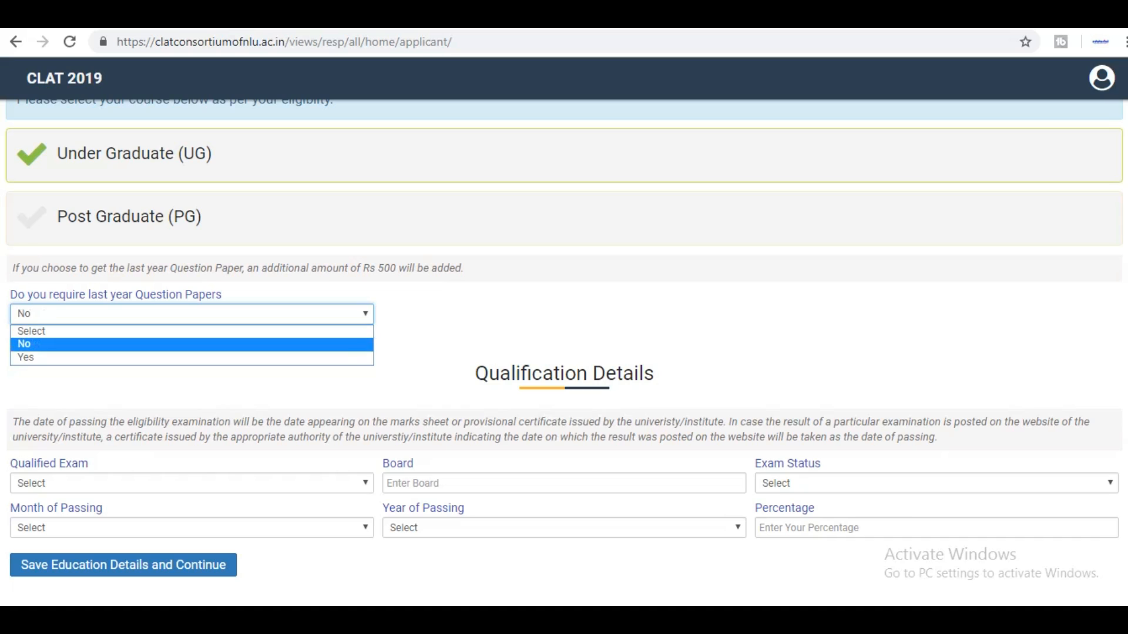
{"action": "key", "text": "Return"}
{"action": "key", "text": "Up"}
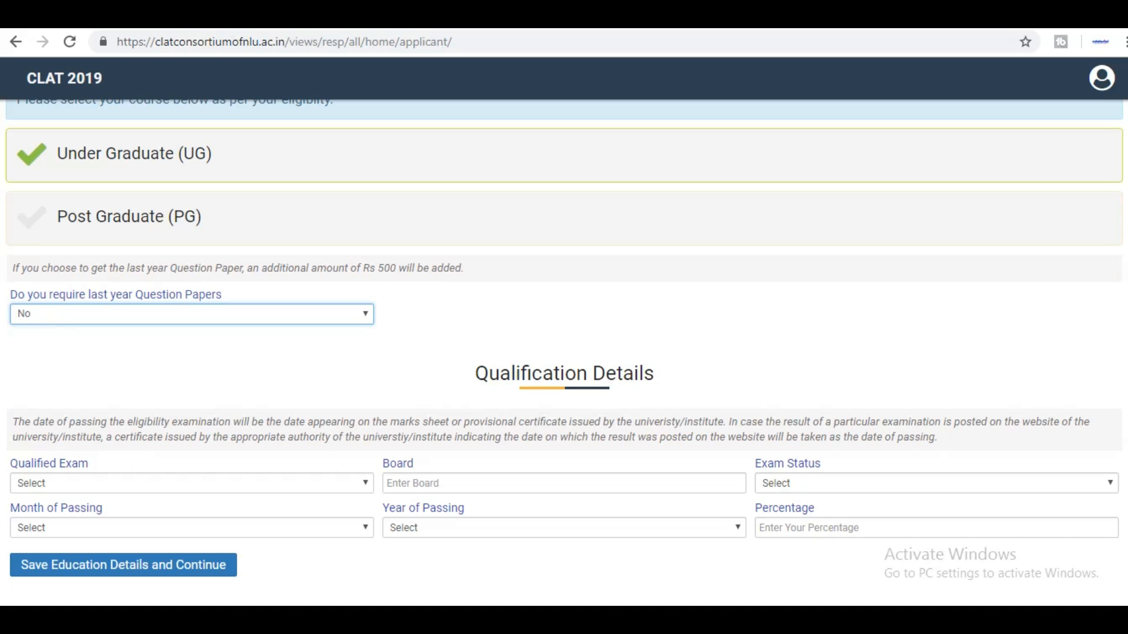
{"action": "key", "text": "alt+Down"}
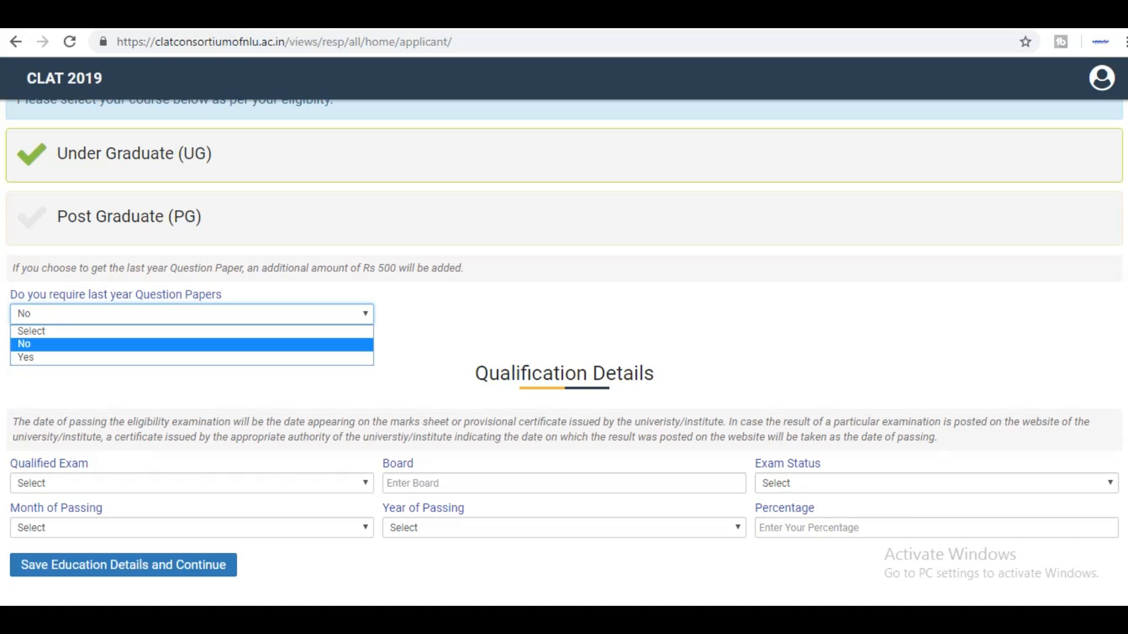
{"action": "key", "text": "Return"}
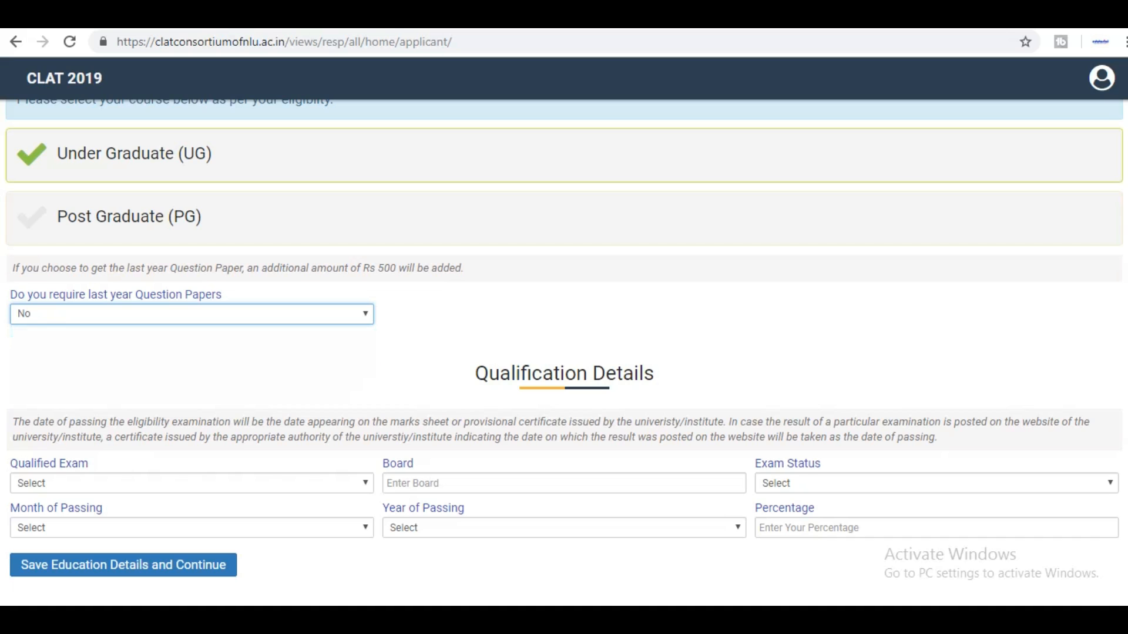
{"action": "key", "text": "space"}
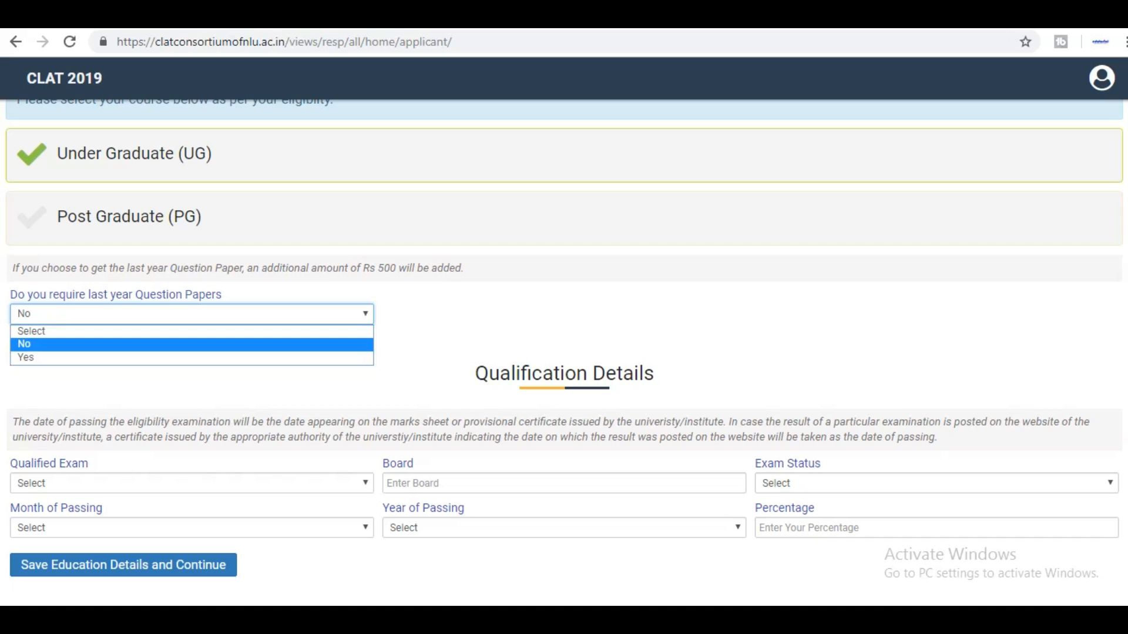
{"action": "key", "text": "Return"}
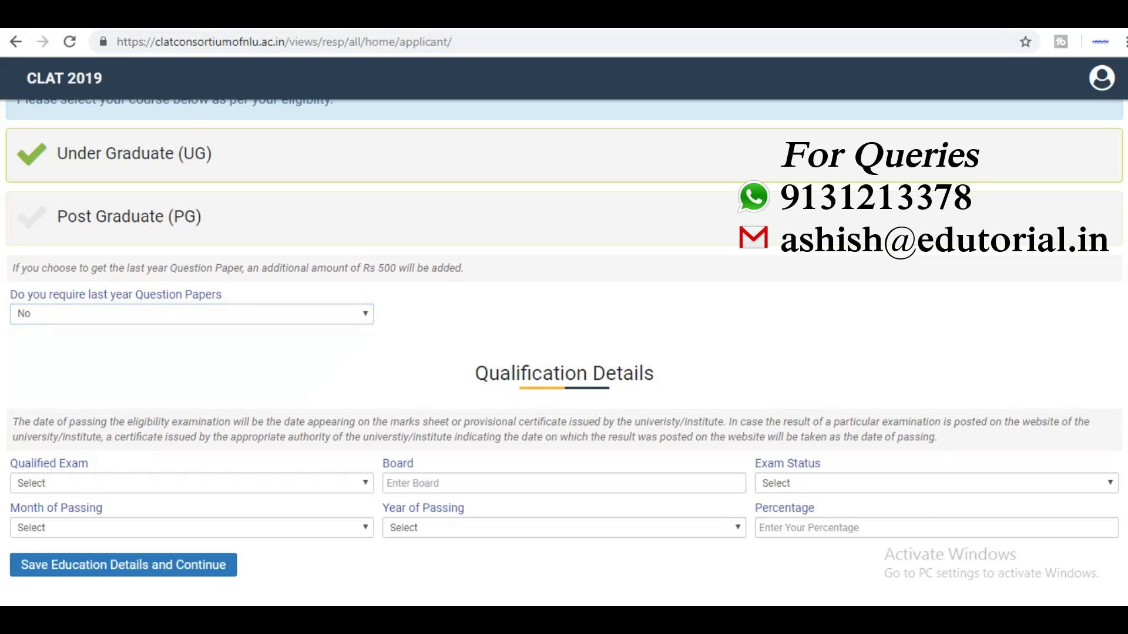
{"action": "scroll", "coordinate": [564, 338], "scroll_direction": "down", "scroll_amount": 3}
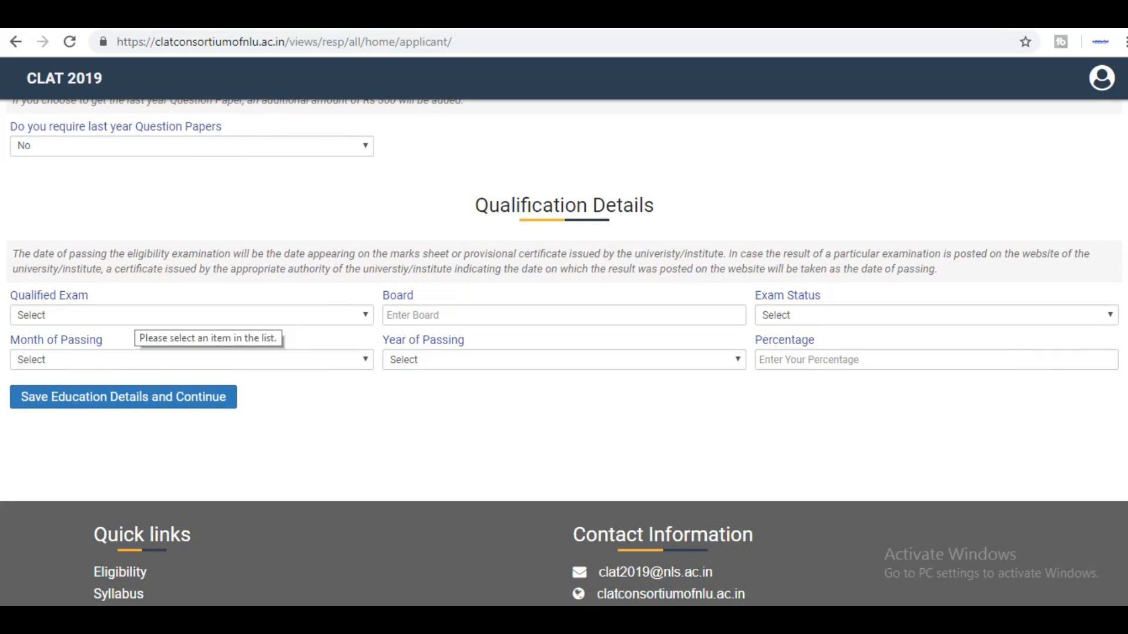
Step: Set the qualifying exam to 10+2 or its equivalent (Others)
{"action": "left_click", "coordinate": [134, 317]}
{"action": "key", "text": "Down"}
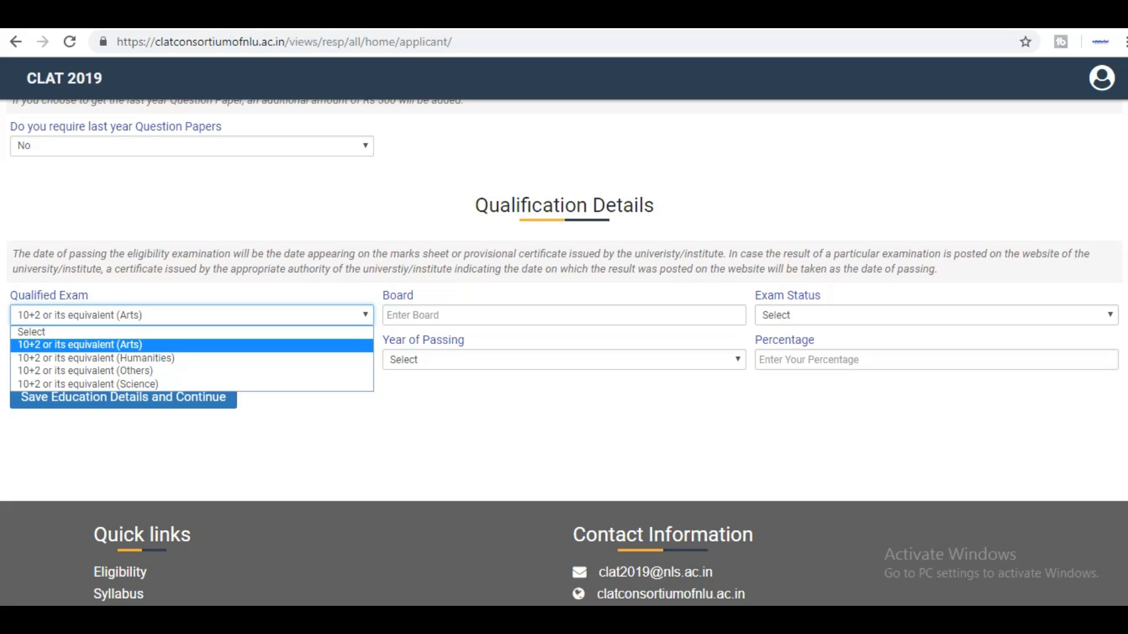
{"action": "key", "text": "Down"}
{"action": "key", "text": "Down"}
{"action": "key", "text": "Down"}
{"action": "key", "text": "Up"}
{"action": "key", "text": "Up"}
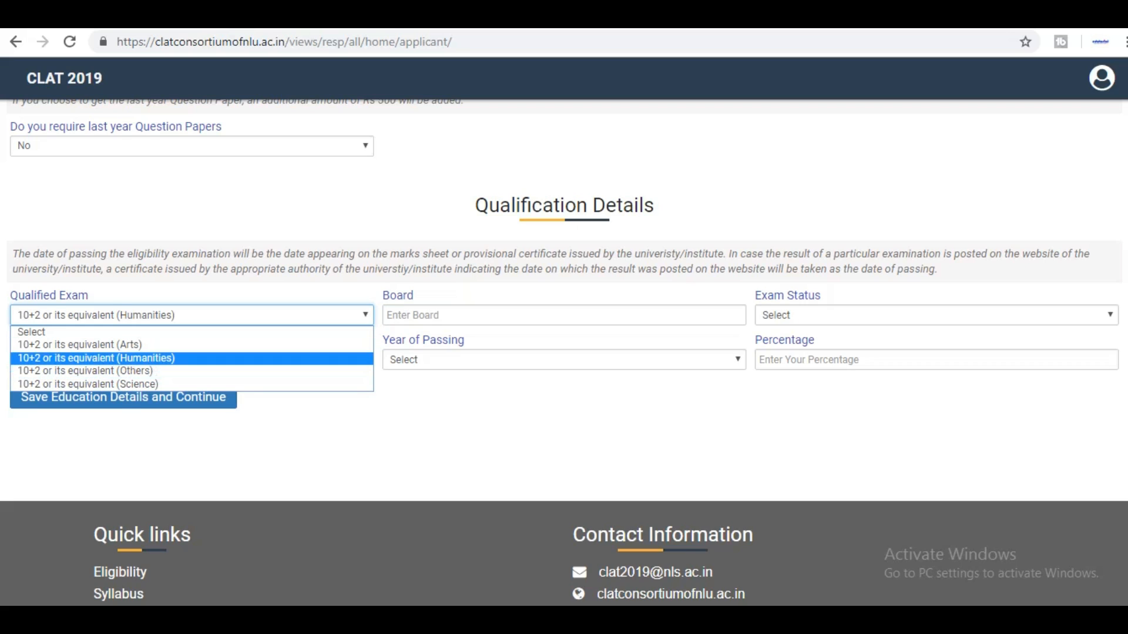
{"action": "key", "text": "Up"}
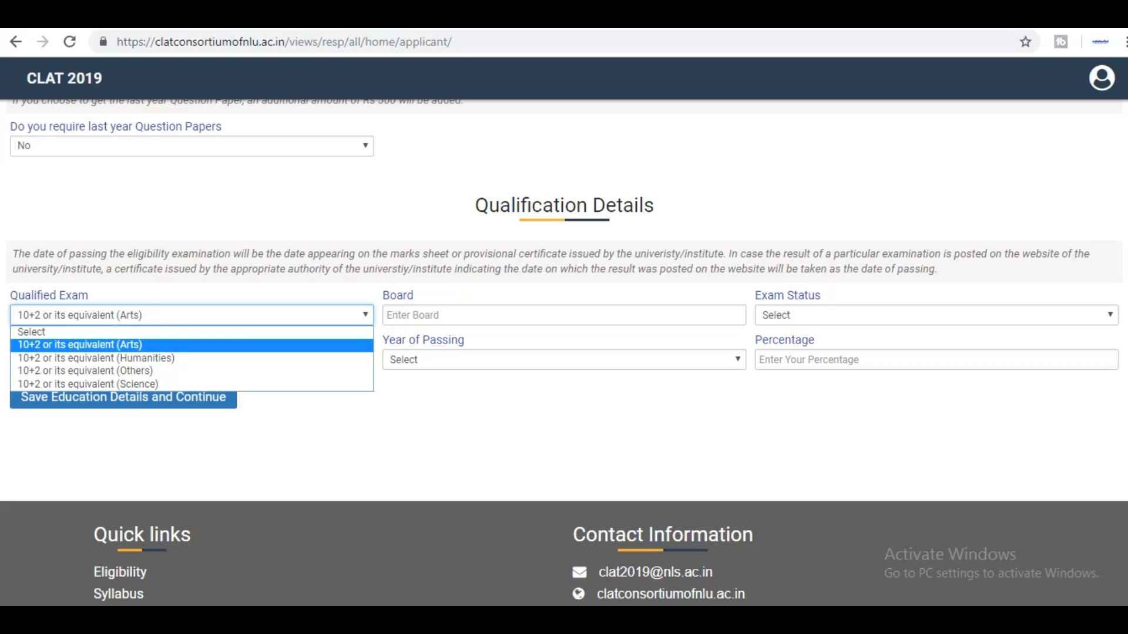
{"action": "key", "text": "Down"}
{"action": "key", "text": "Down"}
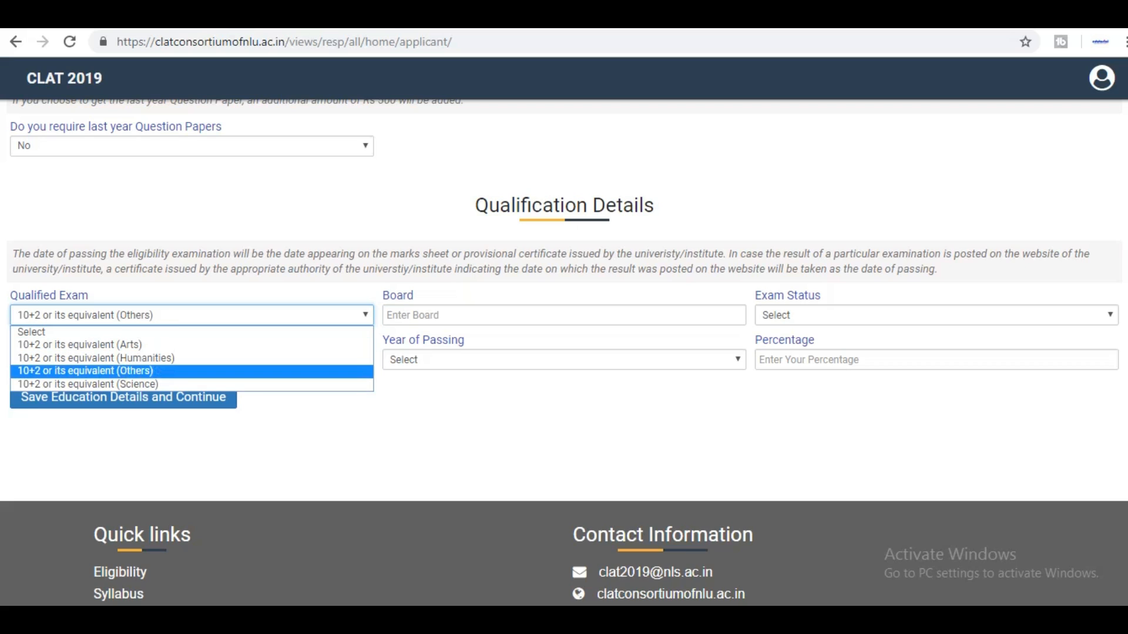
{"action": "key", "text": "Return"}
Step: Enter CBSE as the education board and pick an exam status
{"action": "left_click", "coordinate": [564, 315]}
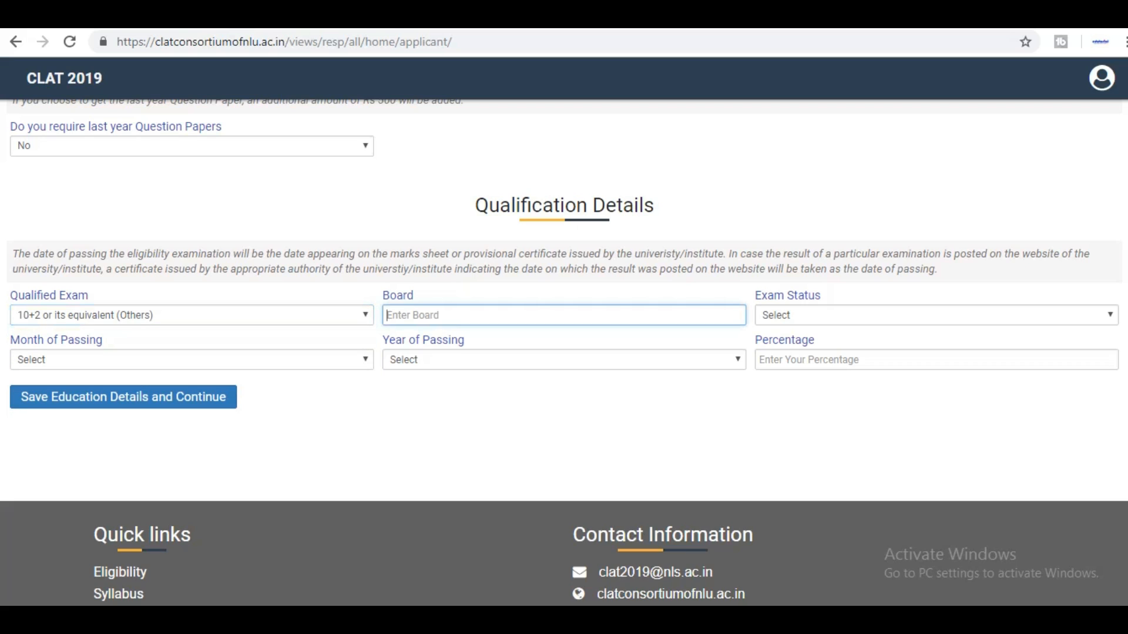
{"action": "type", "text": "CBSE"}
{"action": "double_click", "coordinate": [399, 316]}
{"action": "left_click", "coordinate": [937, 315]}
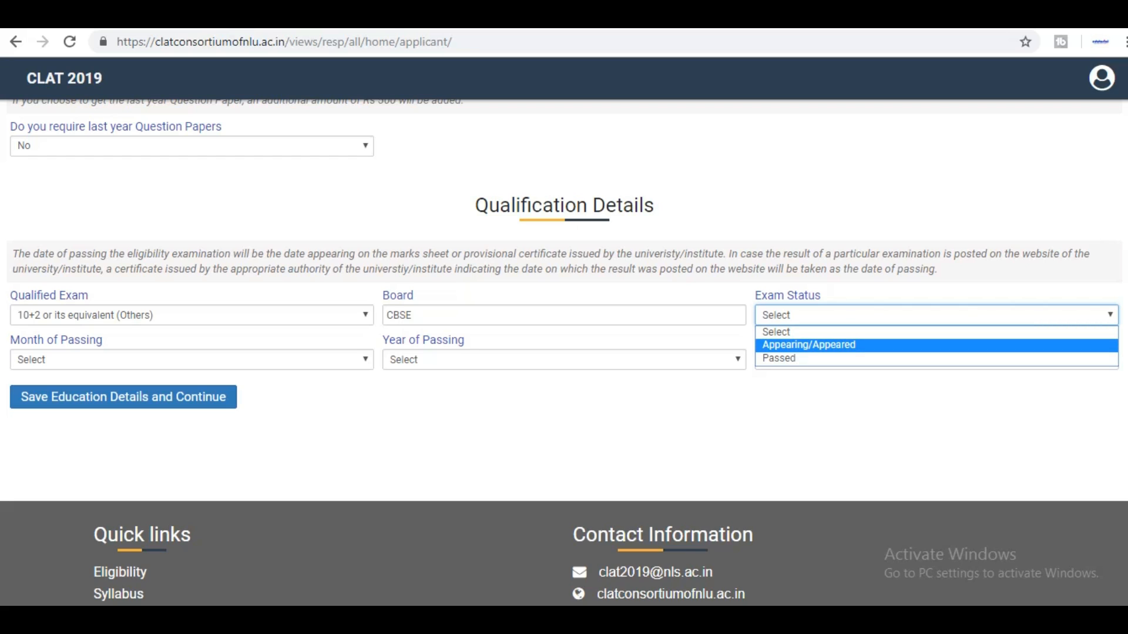
{"action": "left_click", "coordinate": [808, 346]}
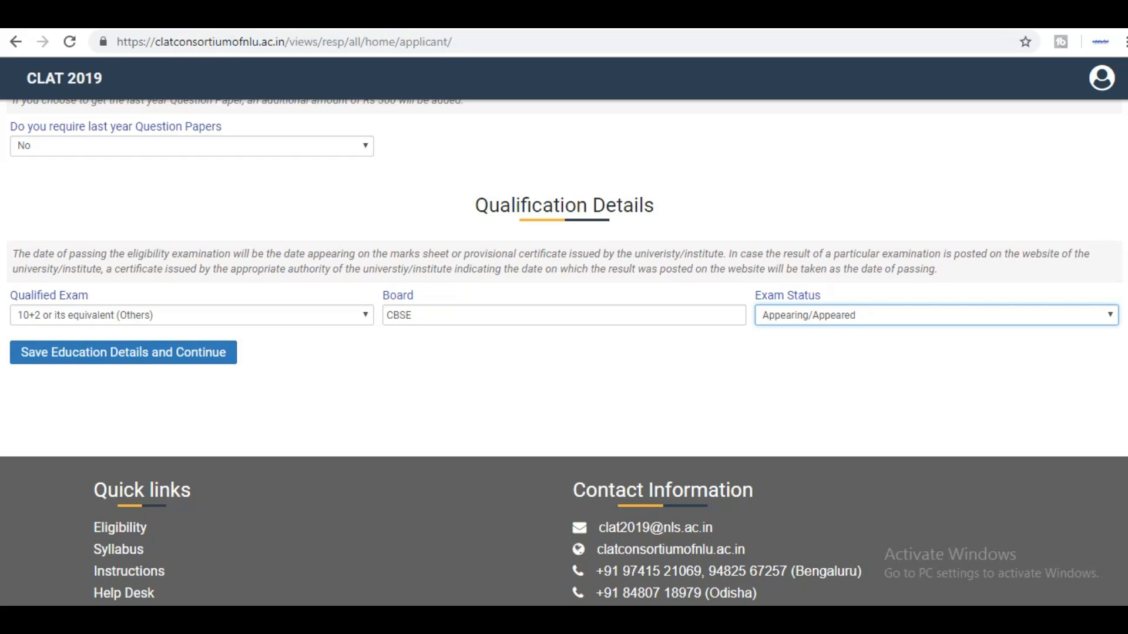
{"action": "left_click", "coordinate": [823, 315]}
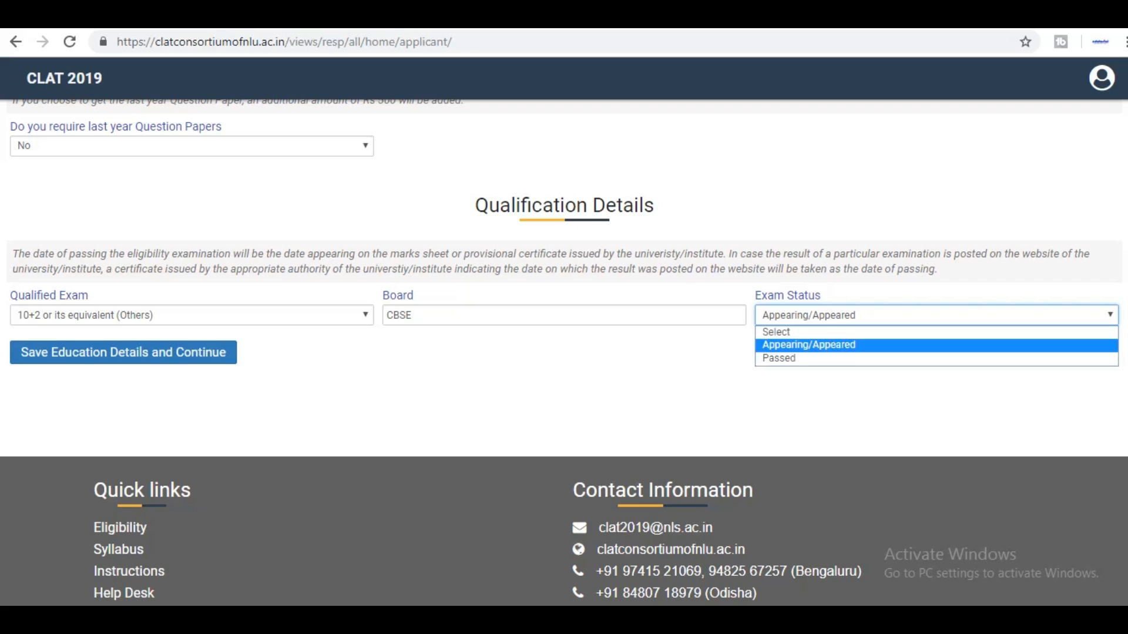
{"action": "left_click", "coordinate": [810, 359]}
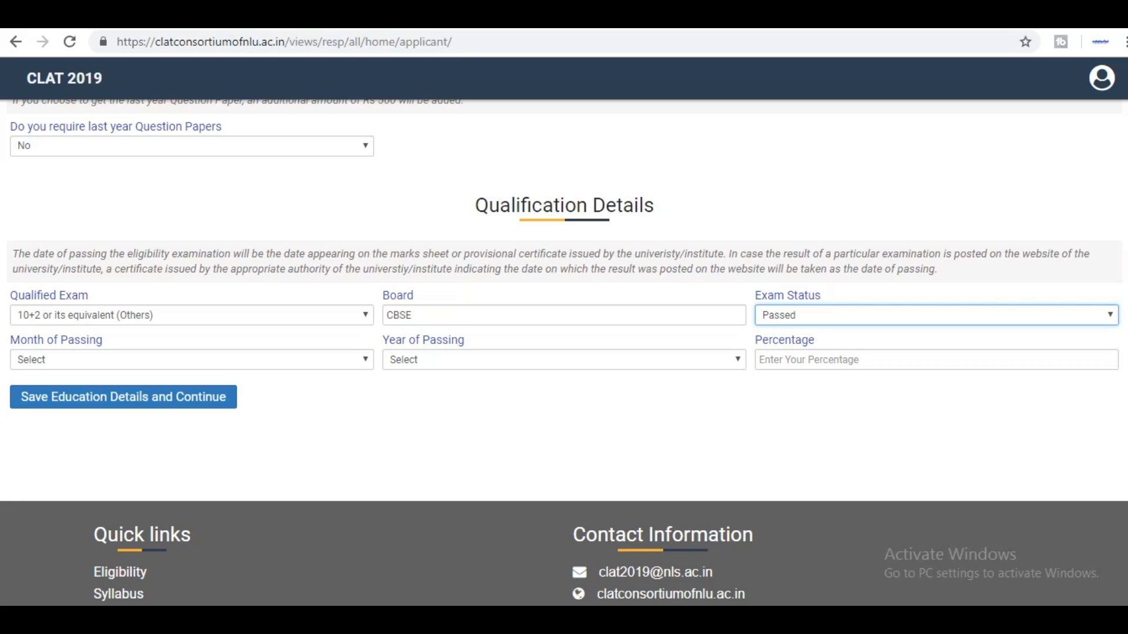
Step: Set exam status back to Appearing/Appeared and save the education details
{"action": "left_click", "coordinate": [192, 359]}
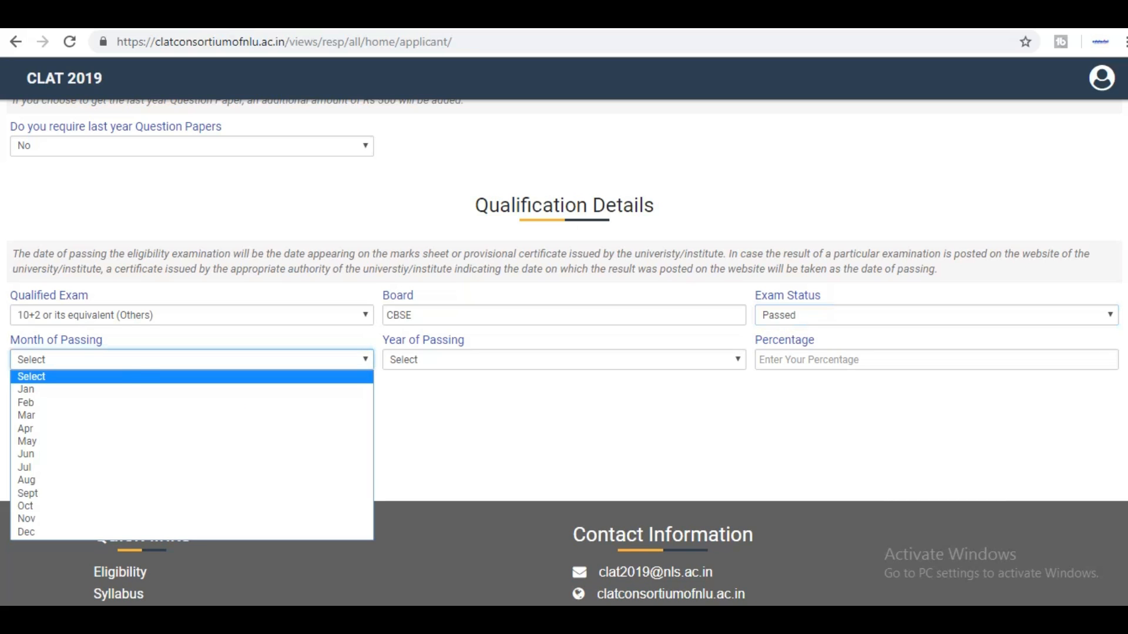
{"action": "left_click", "coordinate": [192, 359]}
{"action": "left_click", "coordinate": [563, 360]}
{"action": "left_click", "coordinate": [564, 359]}
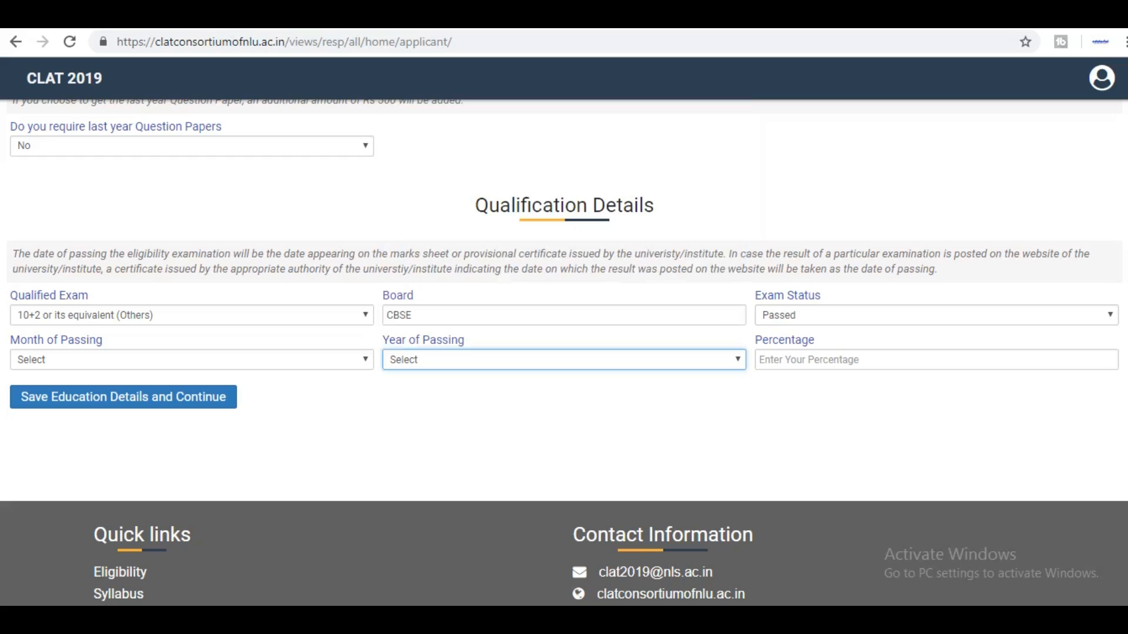
{"action": "left_click", "coordinate": [936, 316]}
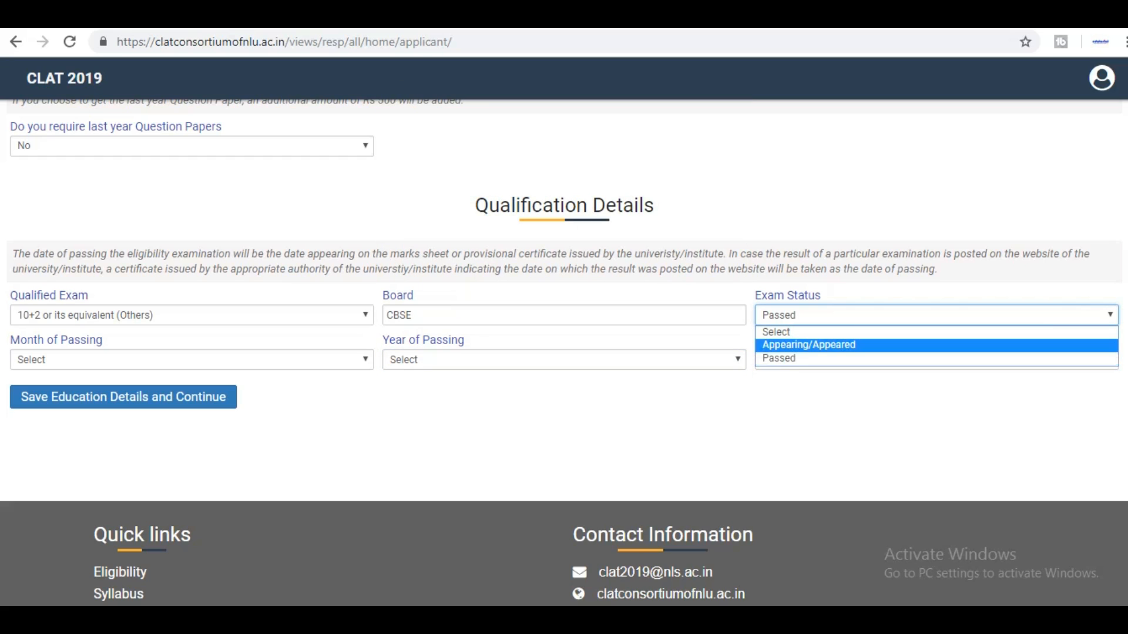
{"action": "left_click", "coordinate": [823, 345]}
{"action": "left_click", "coordinate": [123, 353]}
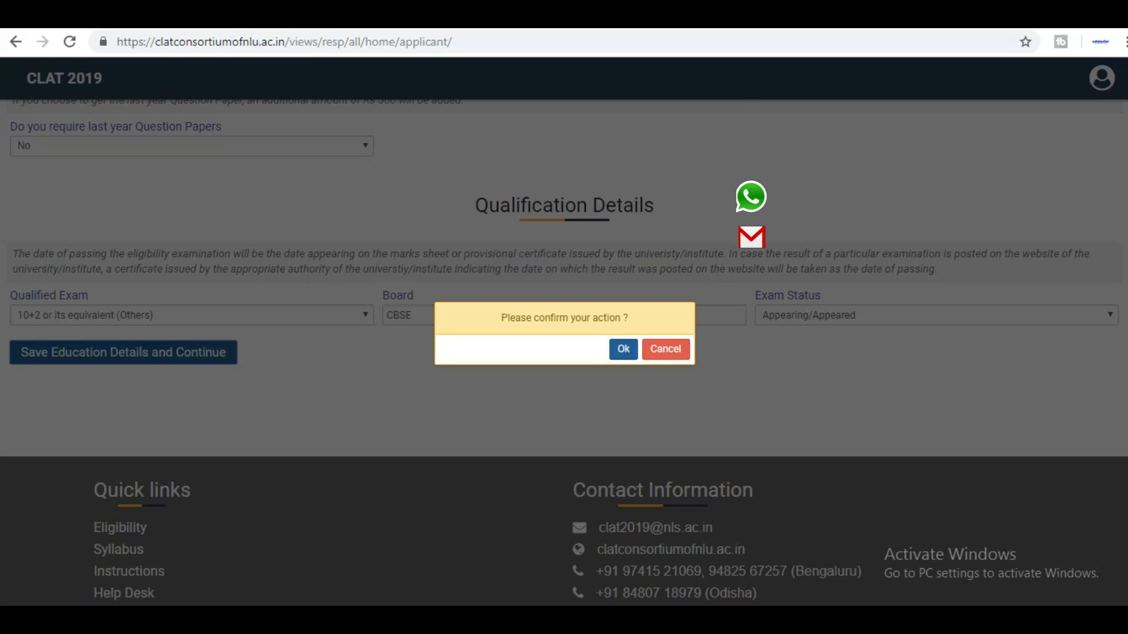
{"action": "left_click", "coordinate": [623, 350]}
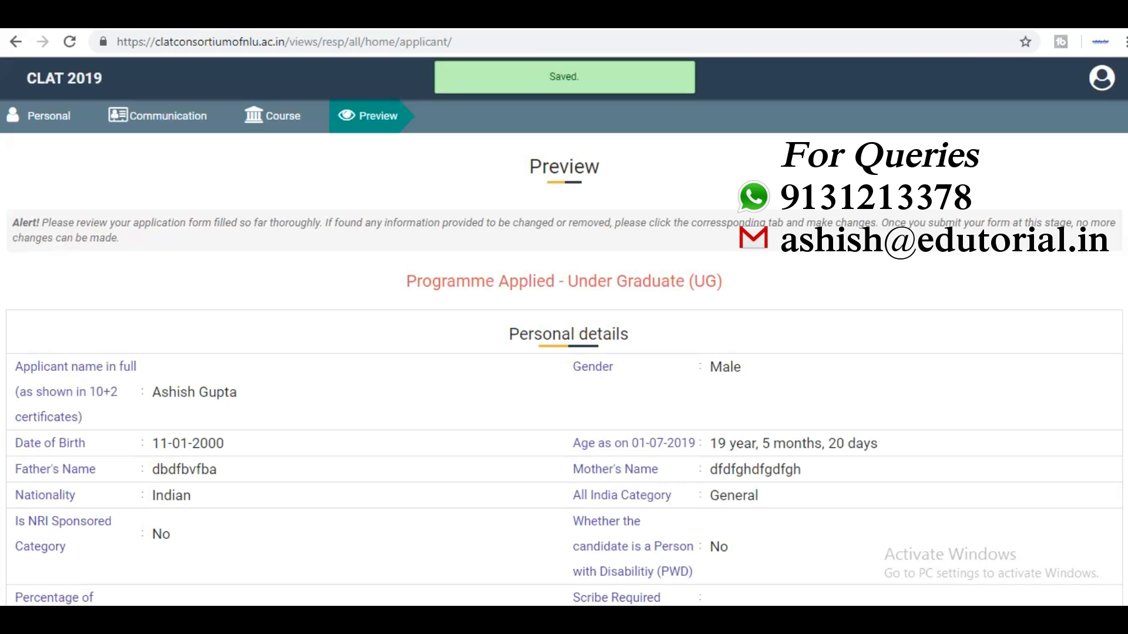
Step: Review the application preview, then submit the application and confirm the final submission
{"action": "scroll", "coordinate": [563, 333], "scroll_direction": "down", "scroll_amount": 4}
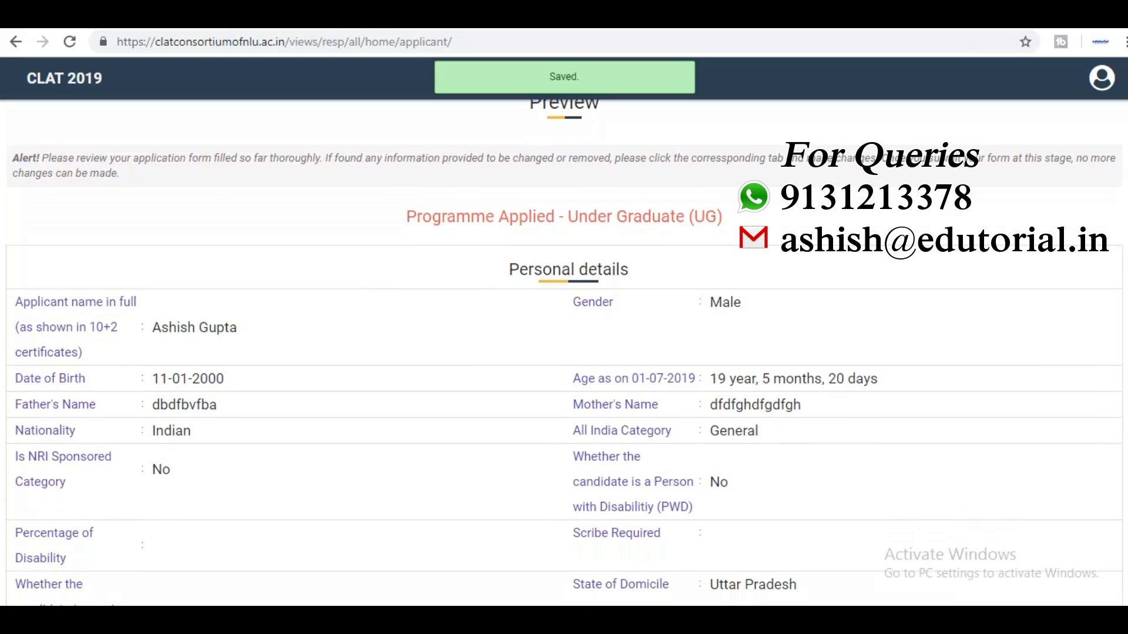
{"action": "scroll", "coordinate": [564, 352], "scroll_direction": "down", "scroll_amount": 2}
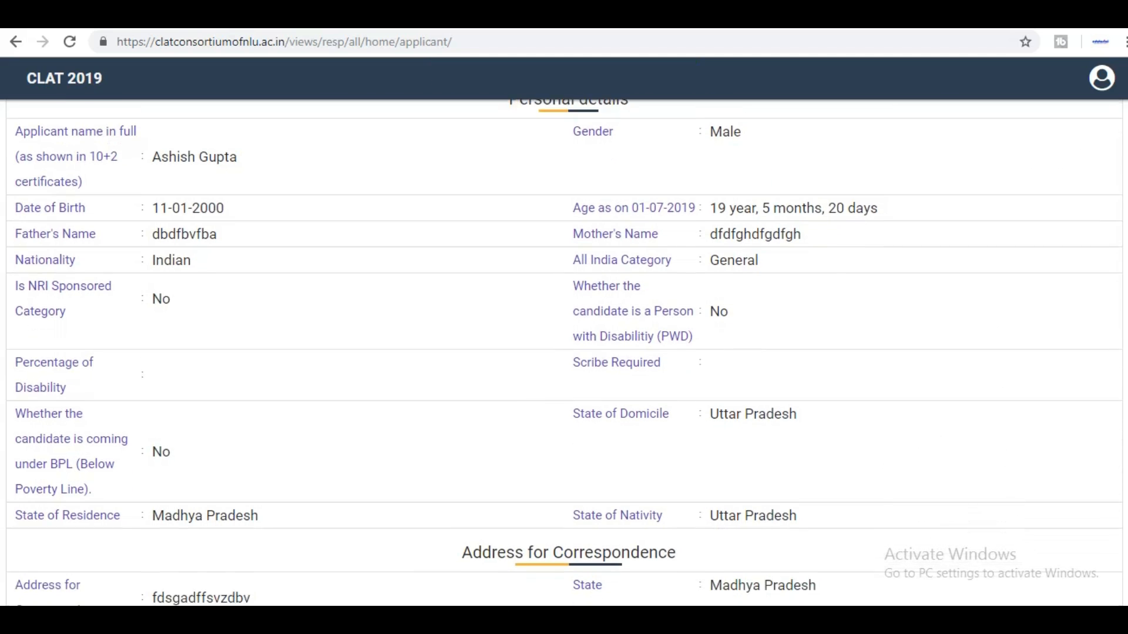
{"action": "scroll", "coordinate": [564, 353], "scroll_direction": "up", "scroll_amount": 3}
{"action": "scroll", "coordinate": [564, 352], "scroll_direction": "up", "scroll_amount": 1}
{"action": "scroll", "coordinate": [564, 352], "scroll_direction": "down", "scroll_amount": 3}
{"action": "scroll", "coordinate": [564, 353], "scroll_direction": "up", "scroll_amount": 1}
{"action": "scroll", "coordinate": [564, 352], "scroll_direction": "up", "scroll_amount": 3}
{"action": "scroll", "coordinate": [564, 352], "scroll_direction": "down", "scroll_amount": 5}
{"action": "scroll", "coordinate": [564, 352], "scroll_direction": "down", "scroll_amount": 8}
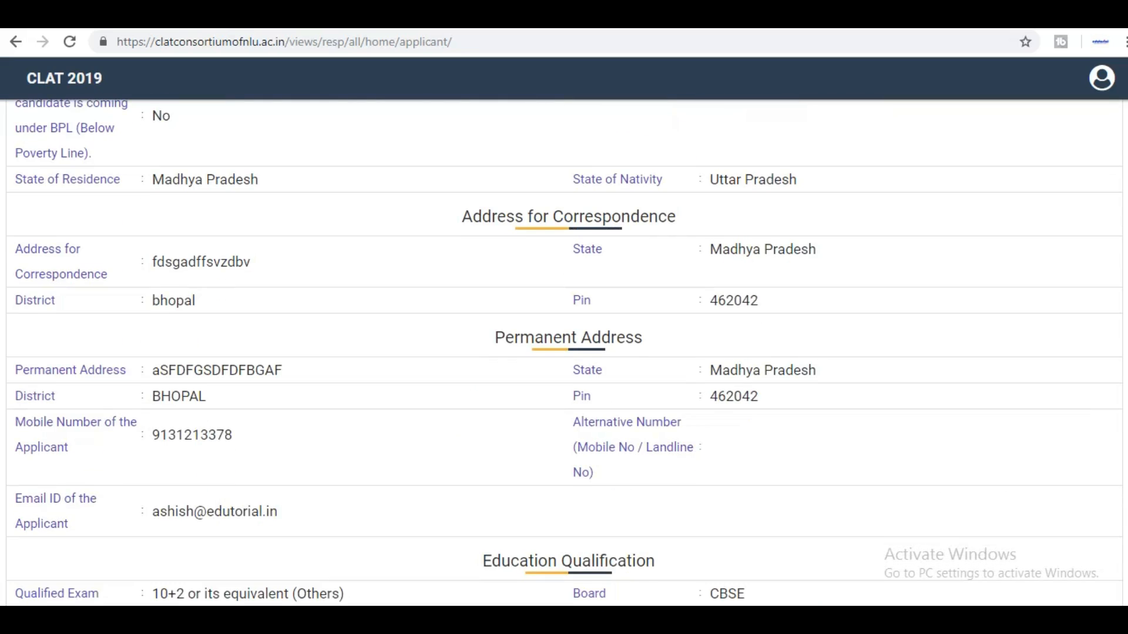
{"action": "scroll", "coordinate": [564, 352], "scroll_direction": "down", "scroll_amount": 1}
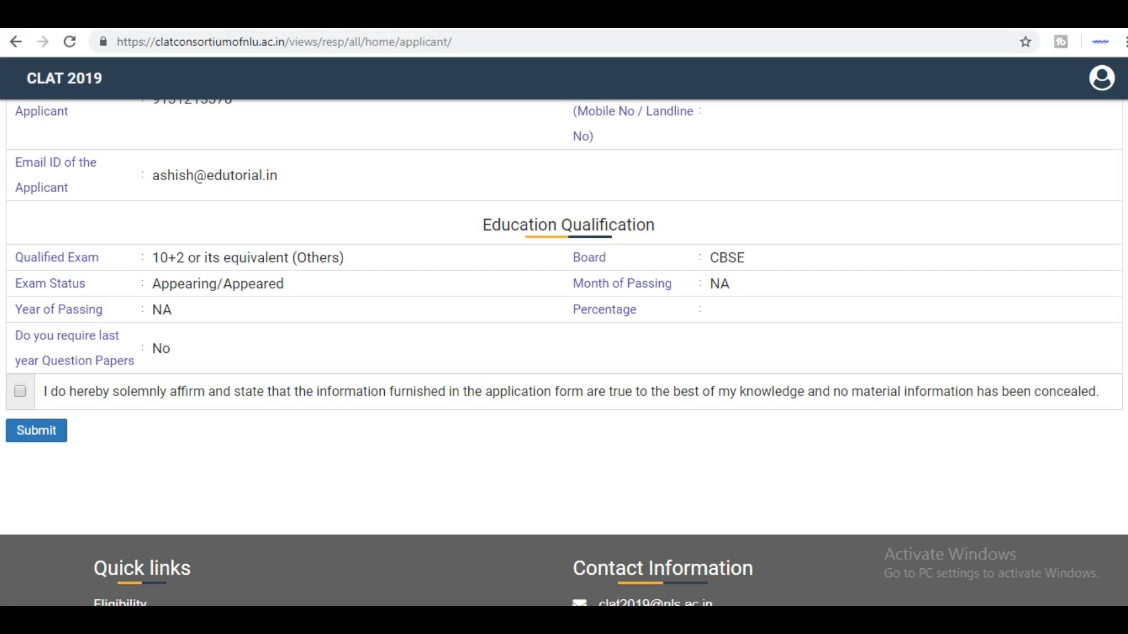
{"action": "left_click", "coordinate": [36, 431]}
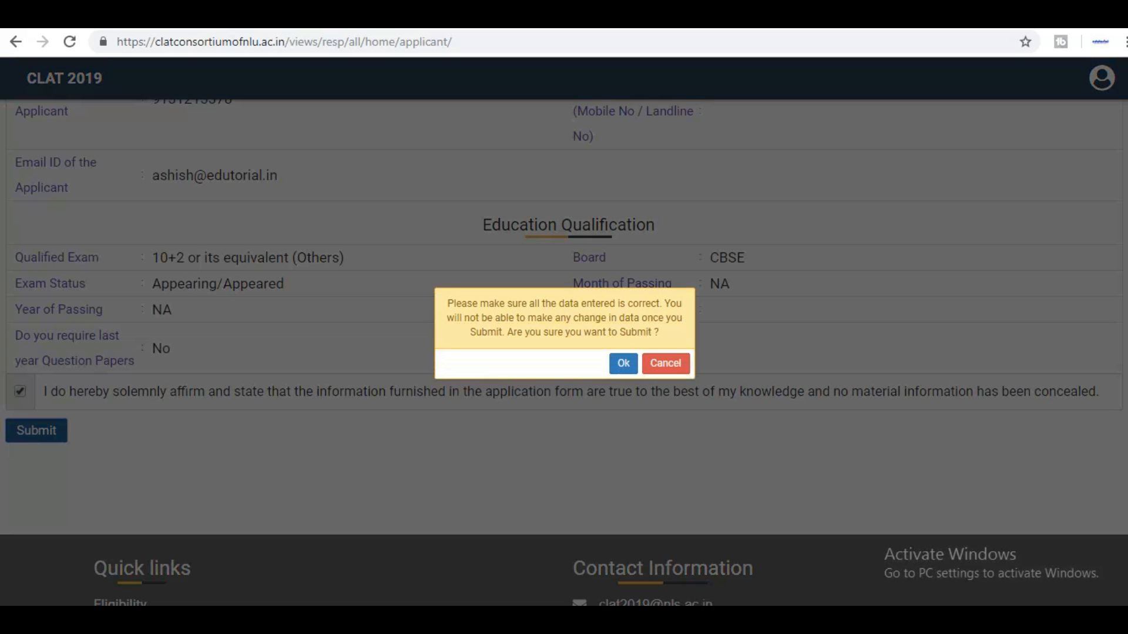
{"action": "left_click", "coordinate": [624, 363]}
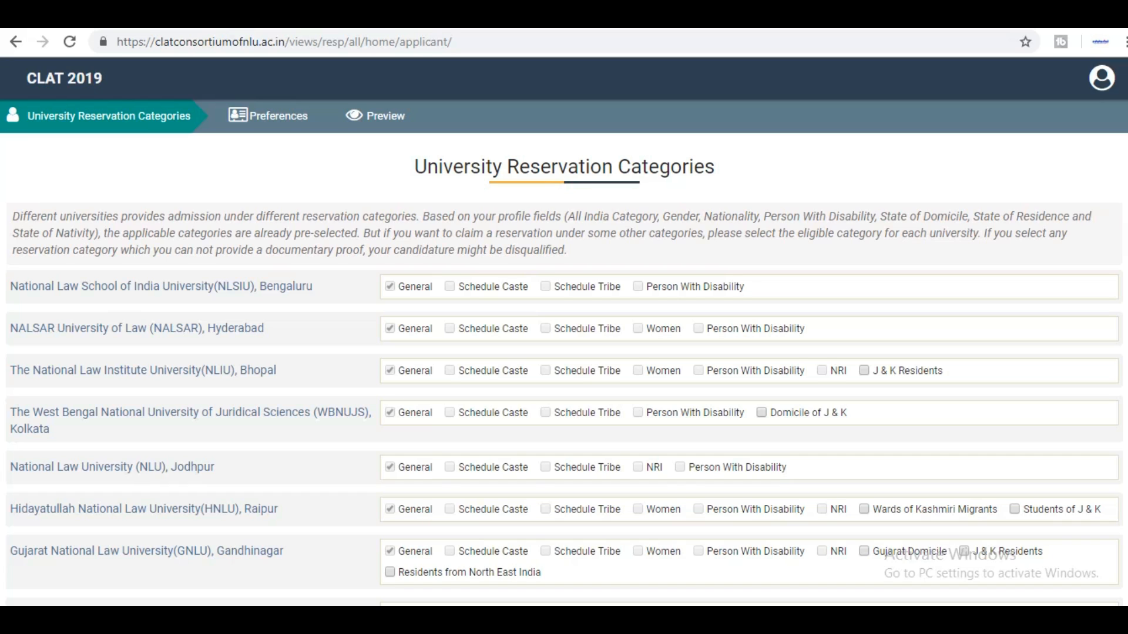
Step: Review the reservation categories, leaving J & K Residents for NLIU Bhopal unticked
{"action": "scroll", "coordinate": [564, 353], "scroll_direction": "down", "scroll_amount": 3}
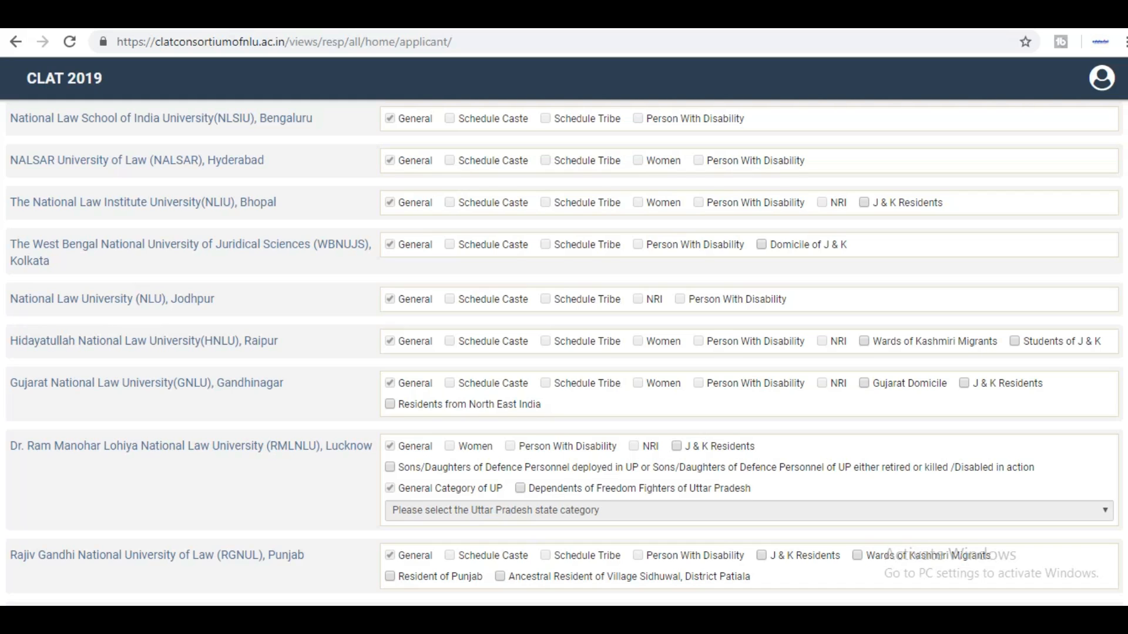
{"action": "scroll", "coordinate": [563, 352], "scroll_direction": "up", "scroll_amount": 3}
{"action": "scroll", "coordinate": [564, 353], "scroll_direction": "down", "scroll_amount": 1}
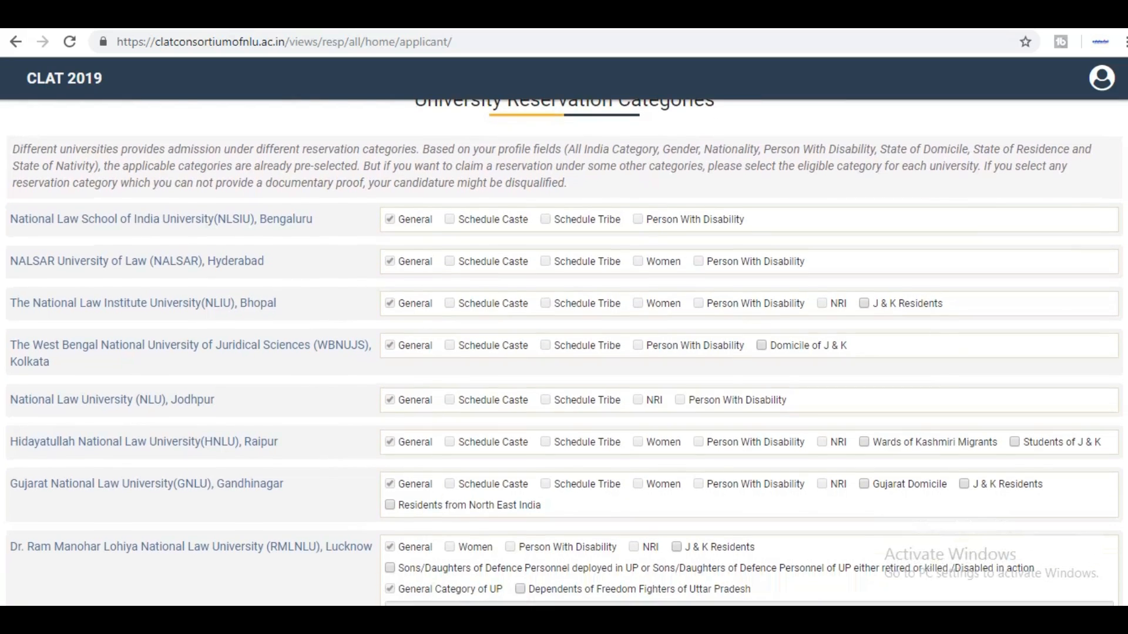
{"action": "scroll", "coordinate": [564, 353], "scroll_direction": "up", "scroll_amount": 1}
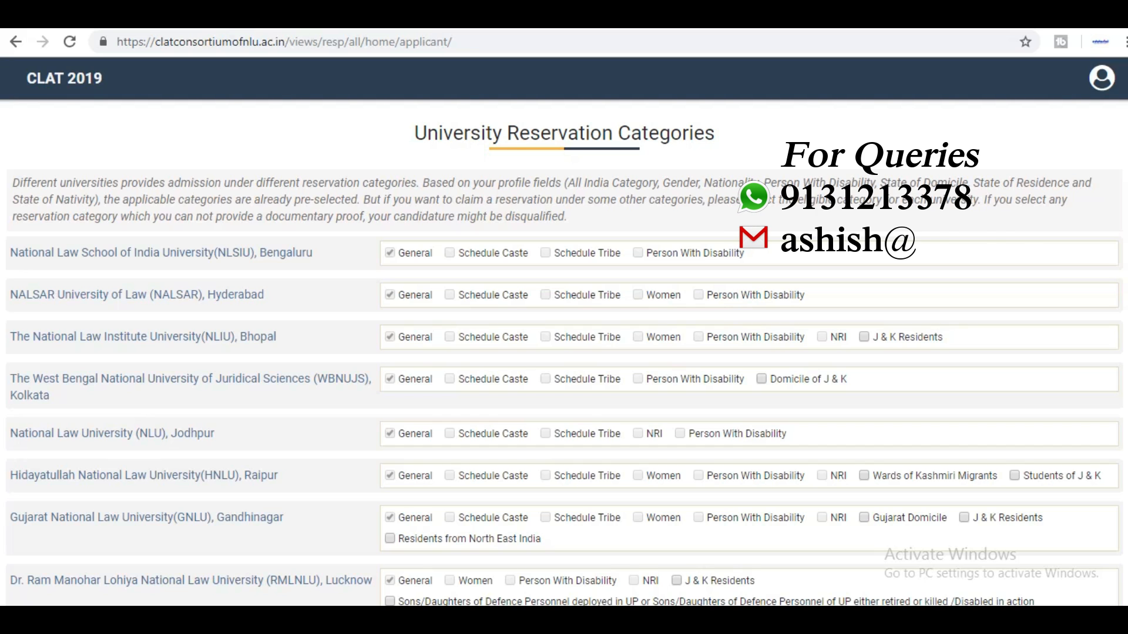
{"action": "scroll", "coordinate": [564, 352], "scroll_direction": "down", "scroll_amount": 5}
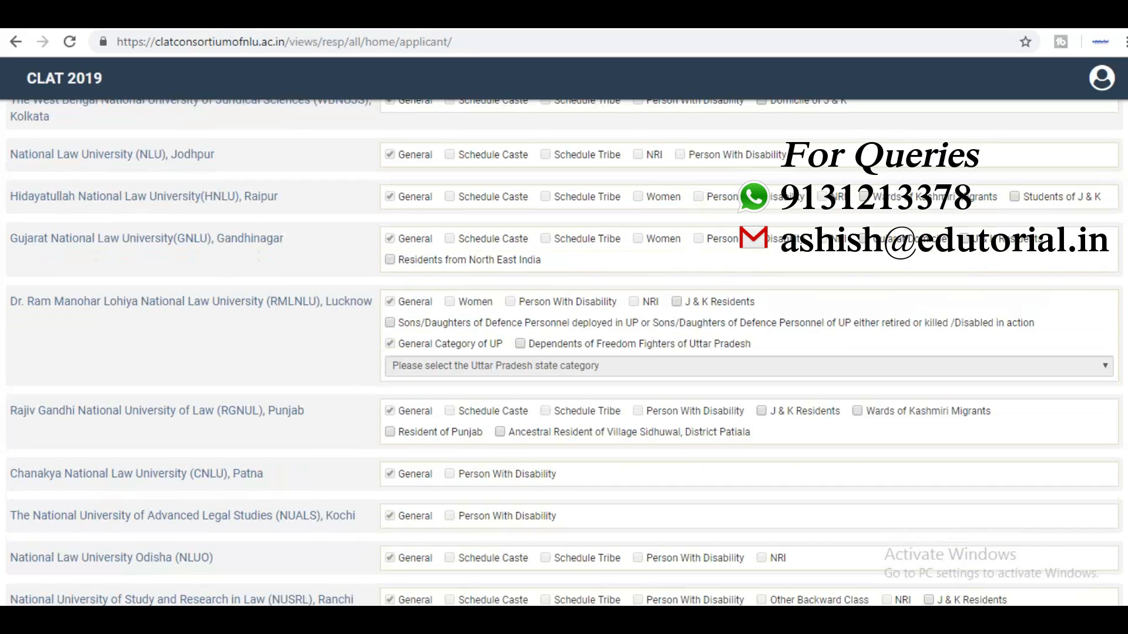
{"action": "scroll", "coordinate": [563, 352], "scroll_direction": "down", "scroll_amount": 5}
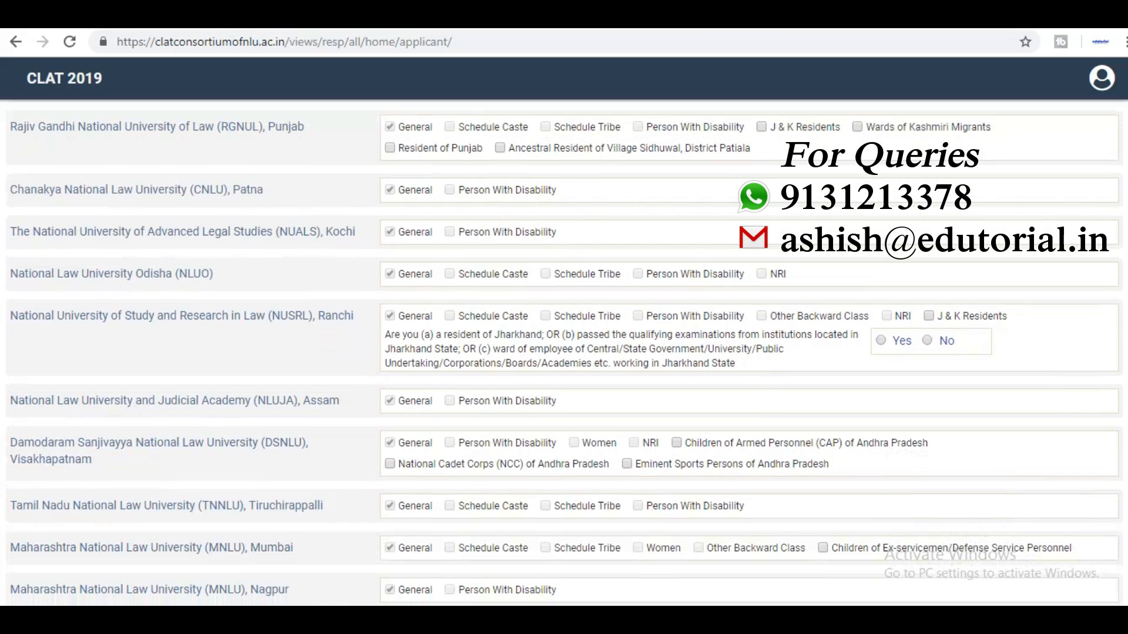
{"action": "scroll", "coordinate": [564, 352], "scroll_direction": "down", "scroll_amount": 1}
{"action": "scroll", "coordinate": [564, 352], "scroll_direction": "up", "scroll_amount": 1}
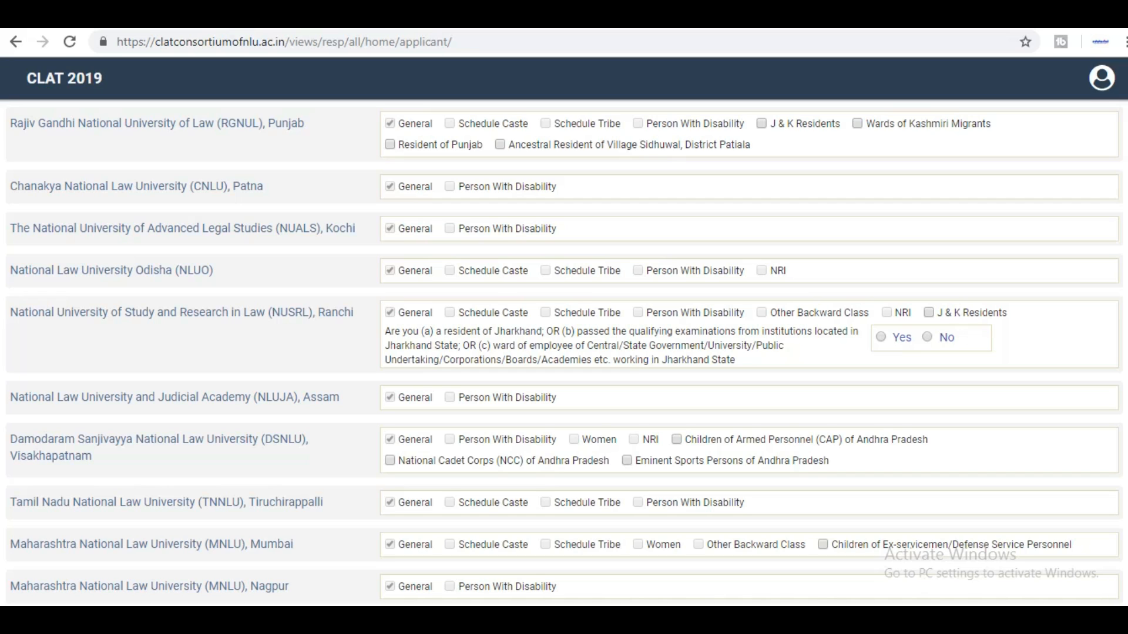
{"action": "scroll", "coordinate": [564, 352], "scroll_direction": "down", "scroll_amount": 6}
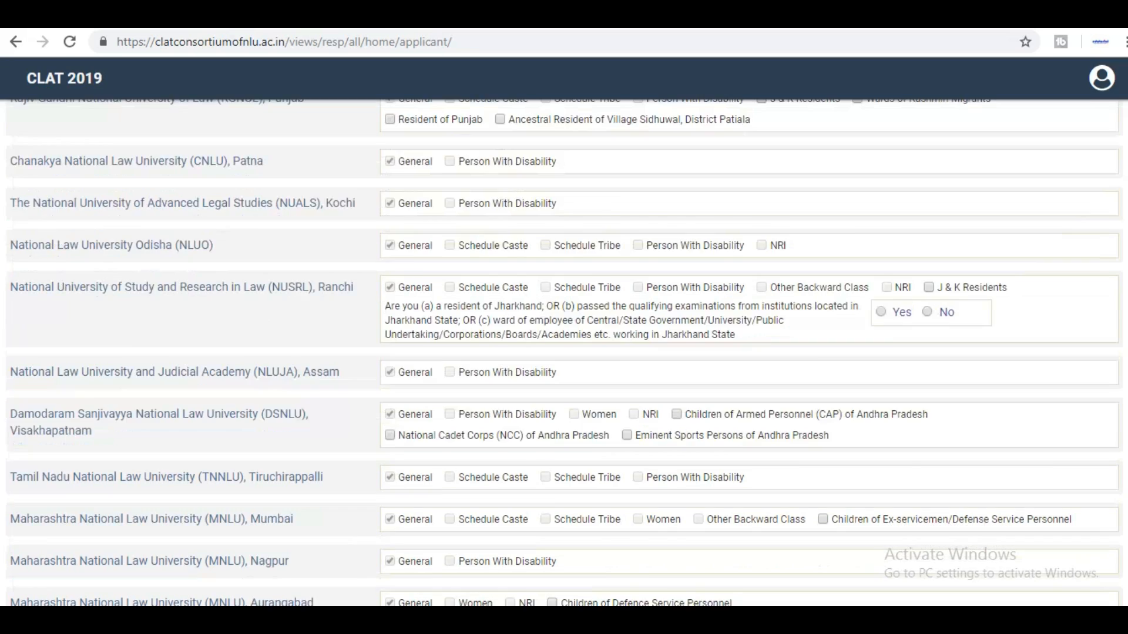
{"action": "scroll", "coordinate": [564, 352], "scroll_direction": "up", "scroll_amount": 2}
{"action": "scroll", "coordinate": [564, 352], "scroll_direction": "up", "scroll_amount": 1}
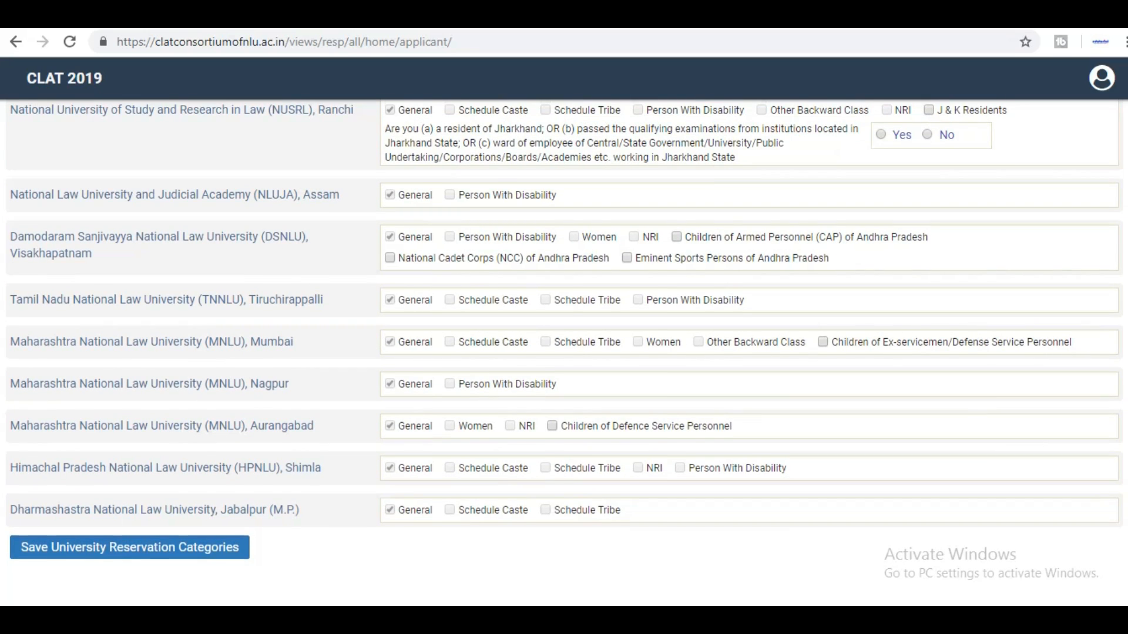
{"action": "scroll", "coordinate": [564, 353], "scroll_direction": "down", "scroll_amount": 1}
{"action": "scroll", "coordinate": [564, 352], "scroll_direction": "up", "scroll_amount": 3}
{"action": "scroll", "coordinate": [564, 353], "scroll_direction": "up", "scroll_amount": 6}
{"action": "scroll", "coordinate": [564, 352], "scroll_direction": "up", "scroll_amount": 4}
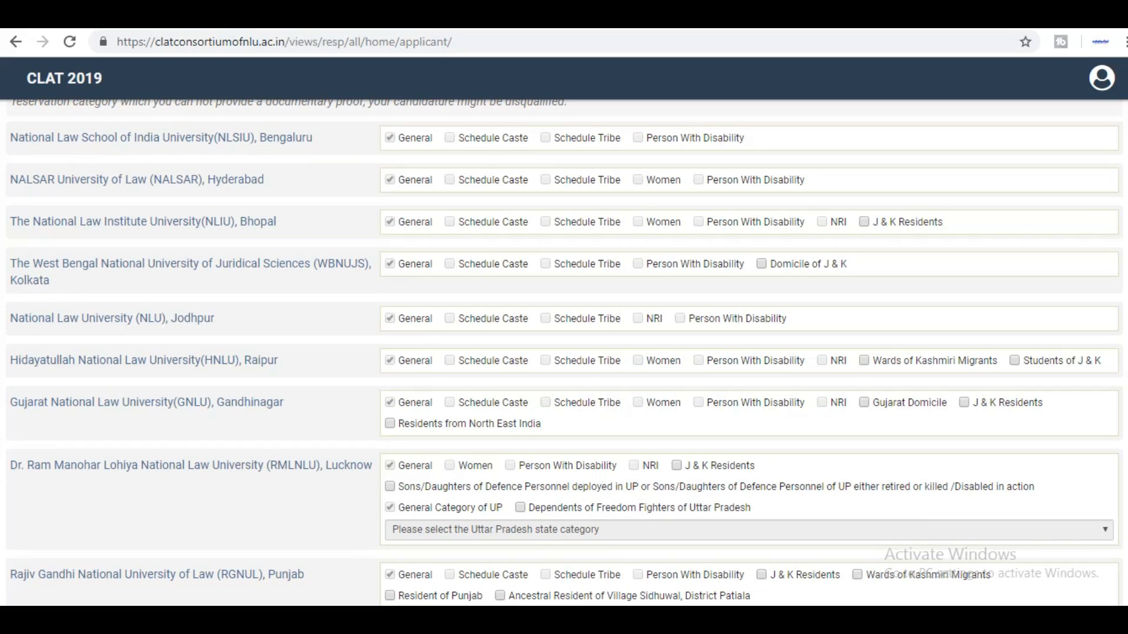
{"action": "left_click", "coordinate": [864, 221]}
{"action": "left_click", "coordinate": [864, 221]}
Step: Save the reservation categories with only General for every NLU and confirm
{"action": "scroll", "coordinate": [564, 353], "scroll_direction": "down", "scroll_amount": 1}
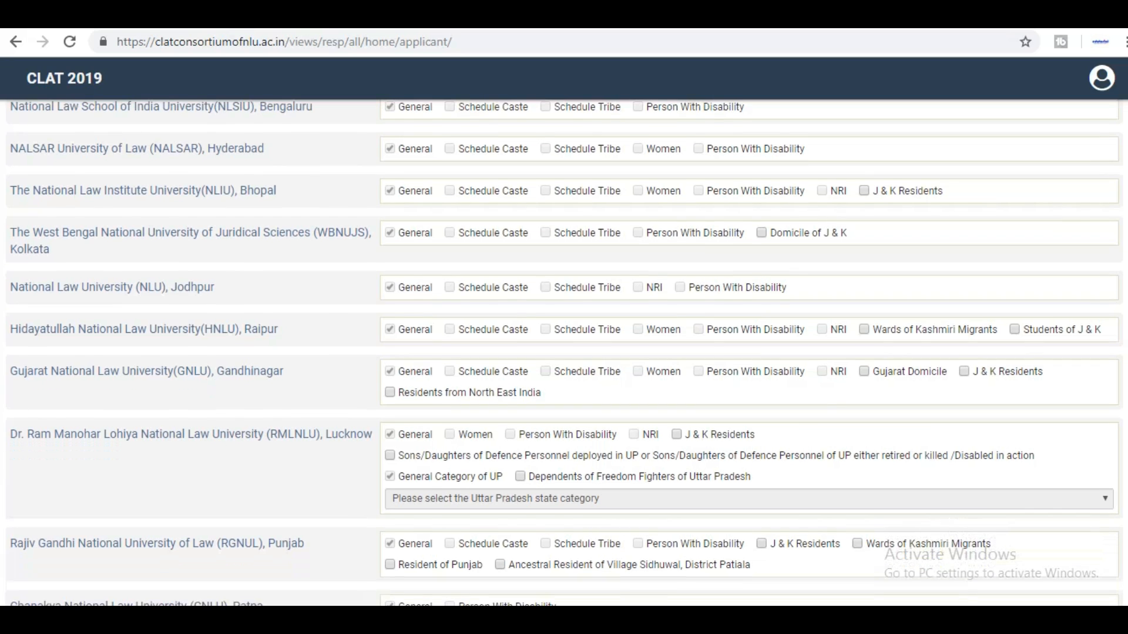
{"action": "scroll", "coordinate": [564, 353], "scroll_direction": "down", "scroll_amount": 2}
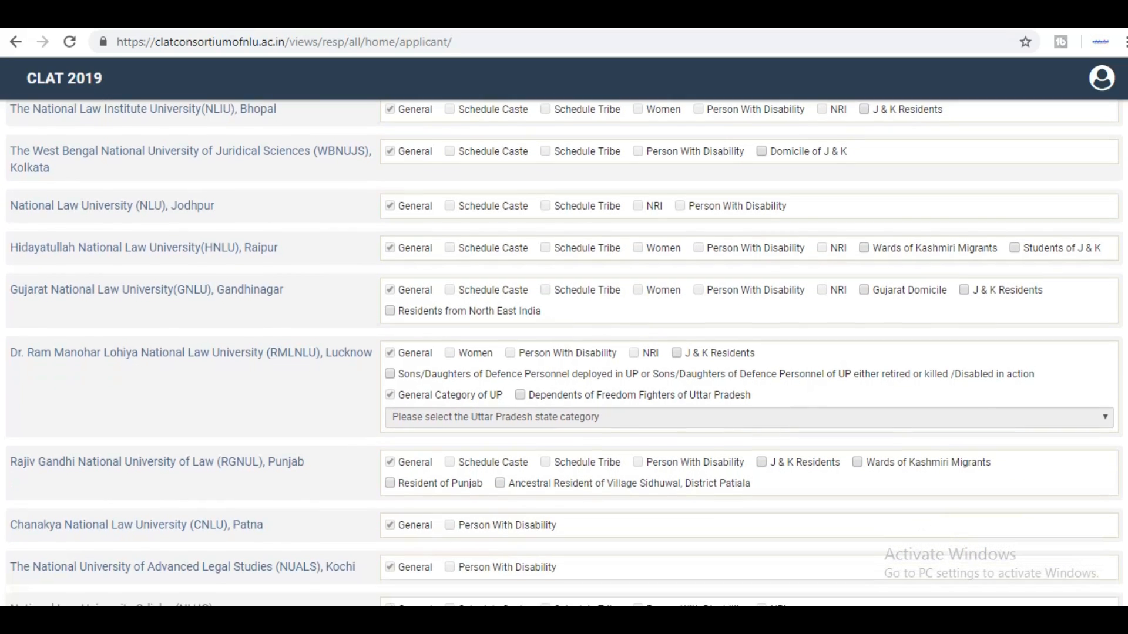
{"action": "scroll", "coordinate": [564, 352], "scroll_direction": "down", "scroll_amount": 1}
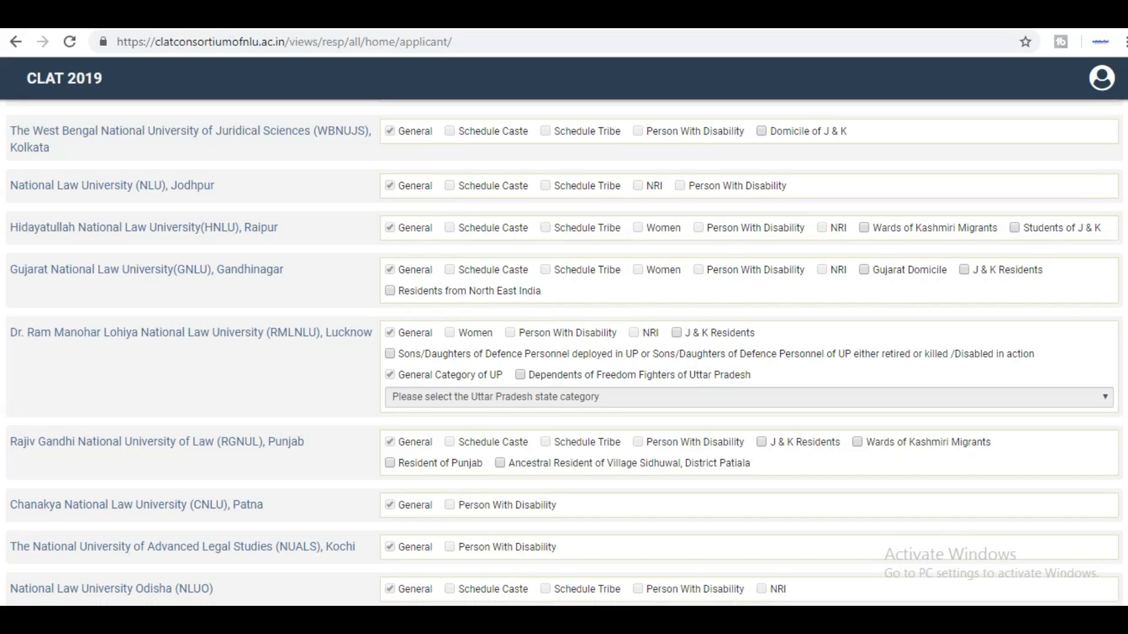
{"action": "scroll", "coordinate": [564, 352], "scroll_direction": "down", "scroll_amount": 8}
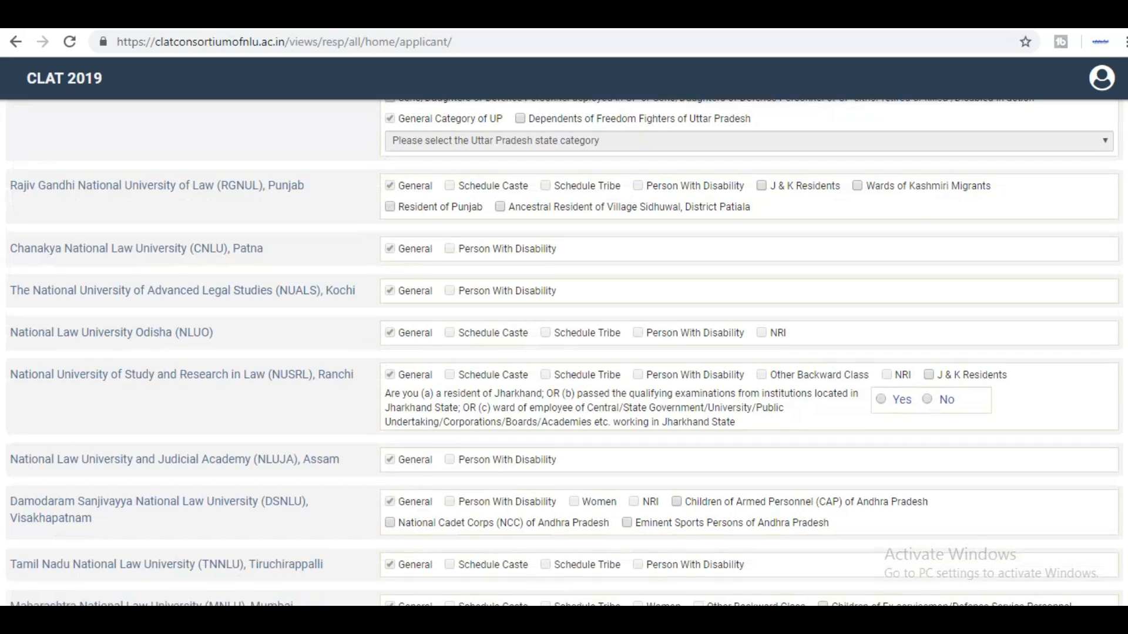
{"action": "scroll", "coordinate": [564, 353], "scroll_direction": "down", "scroll_amount": 7}
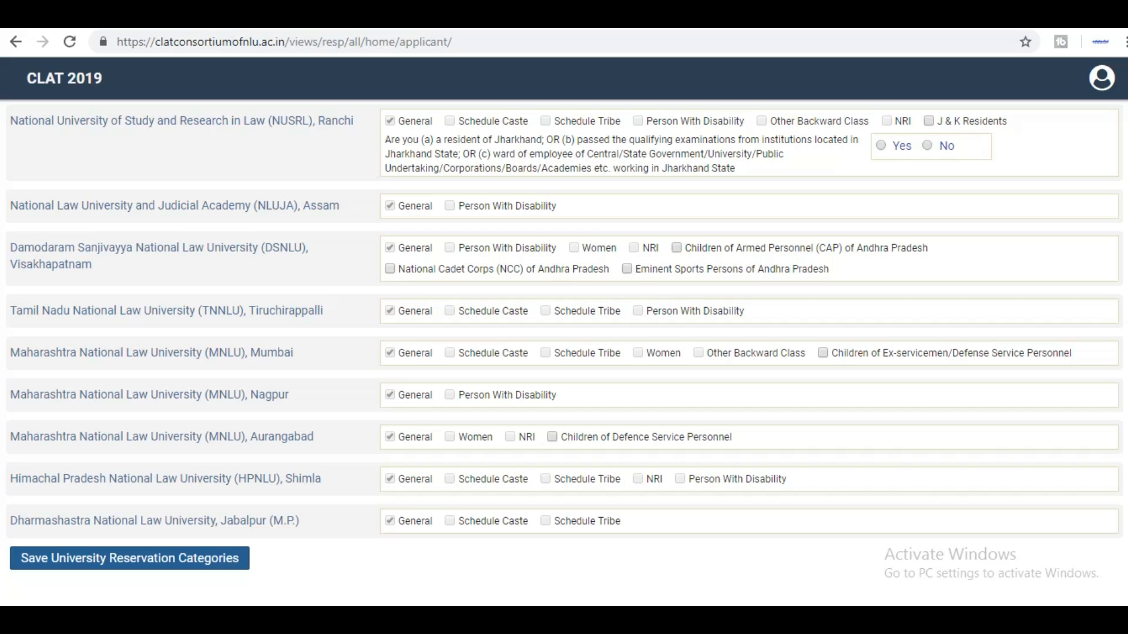
{"action": "left_click", "coordinate": [130, 558]}
{"action": "left_click", "coordinate": [623, 349]}
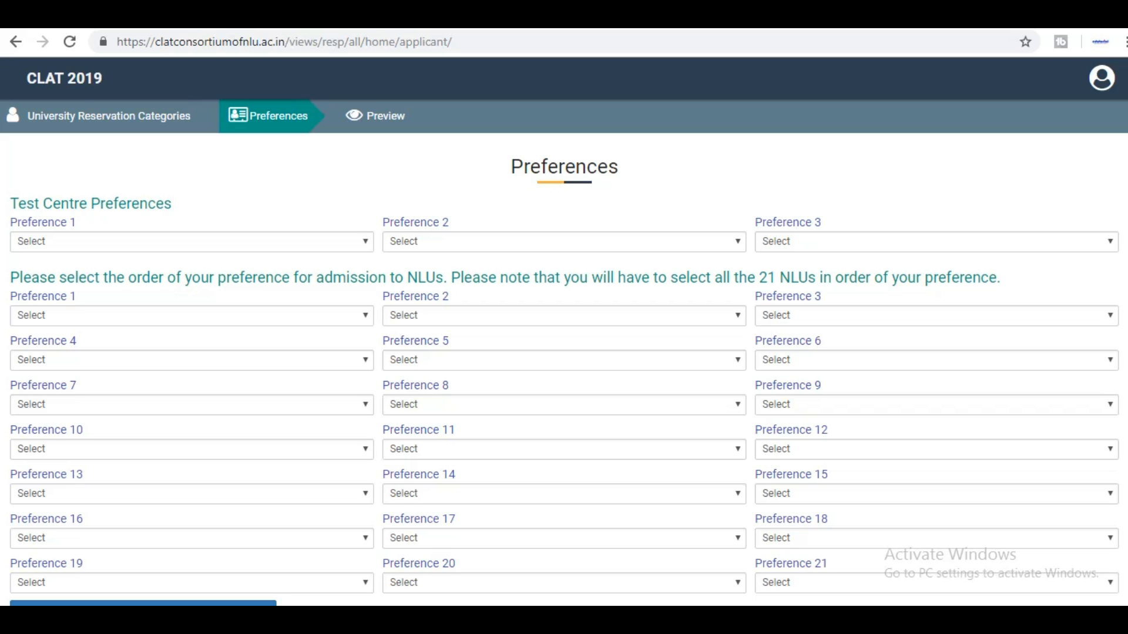
Step: Choose Bhopal, Indore and Jabalpur as test centre preferences 1, 2 and 3
{"action": "left_click", "coordinate": [192, 241]}
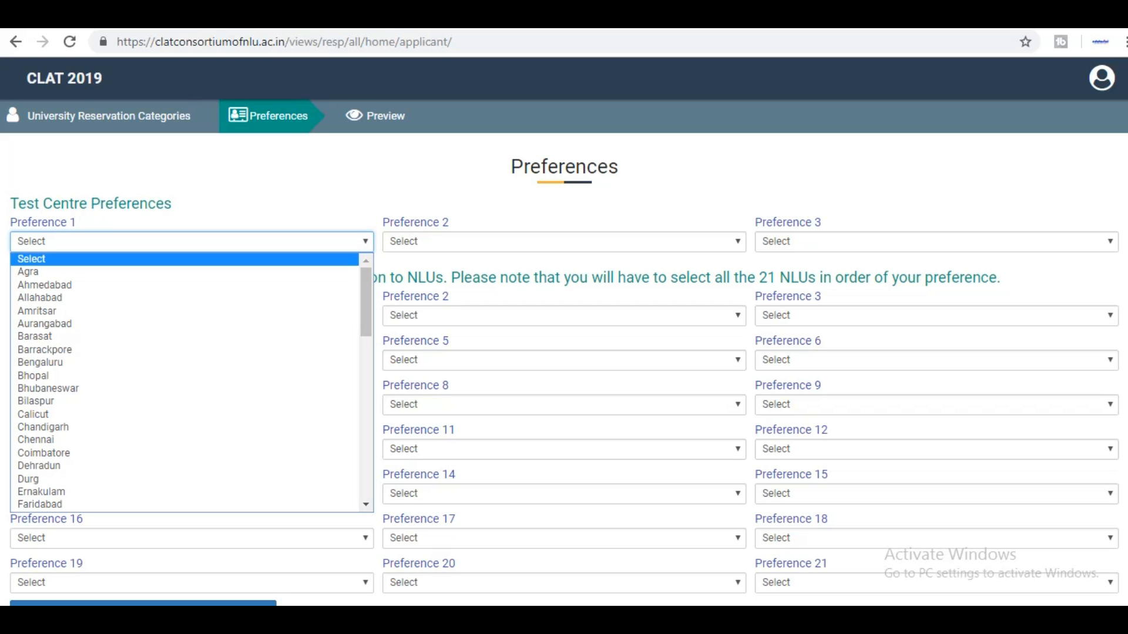
{"action": "type", "text": "bh"}
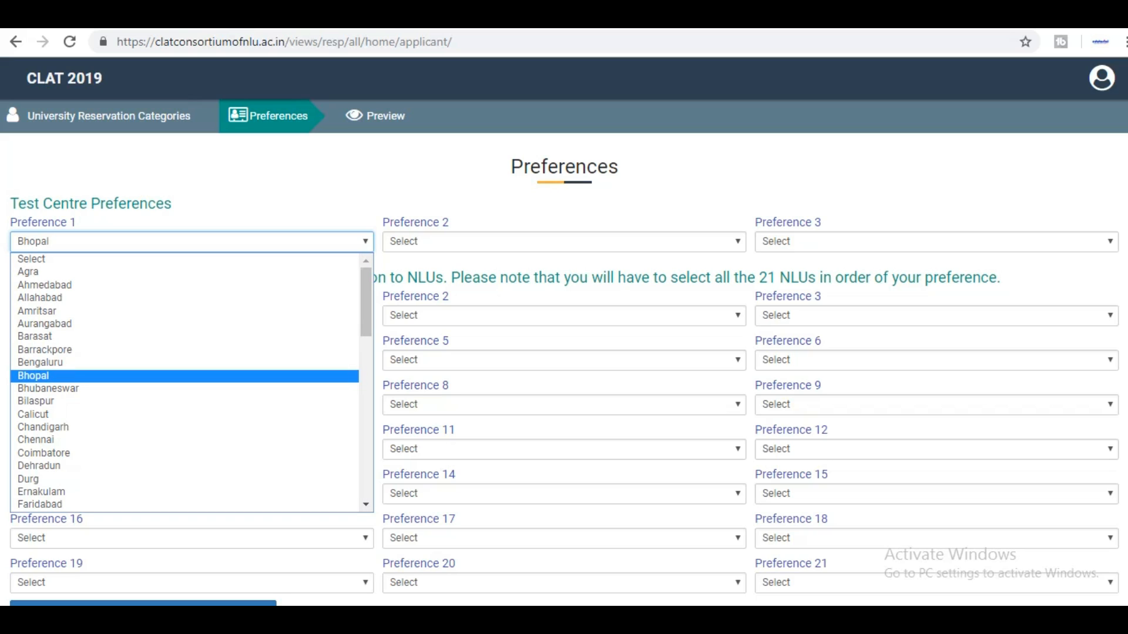
{"action": "key", "text": "Return"}
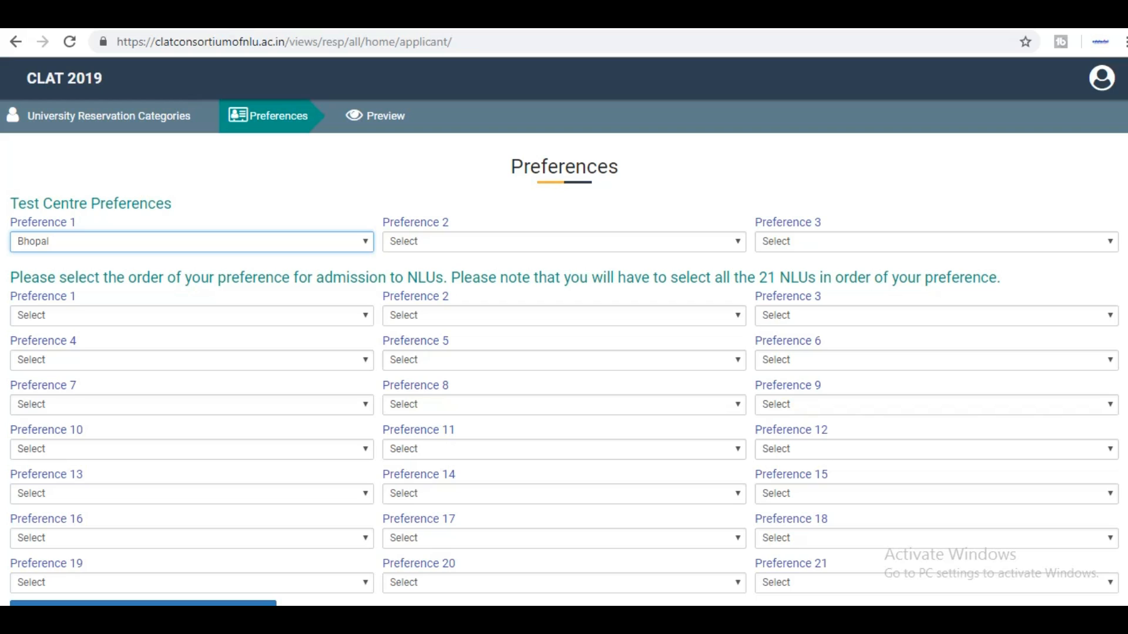
{"action": "left_click", "coordinate": [564, 242]}
{"action": "type", "text": "in"}
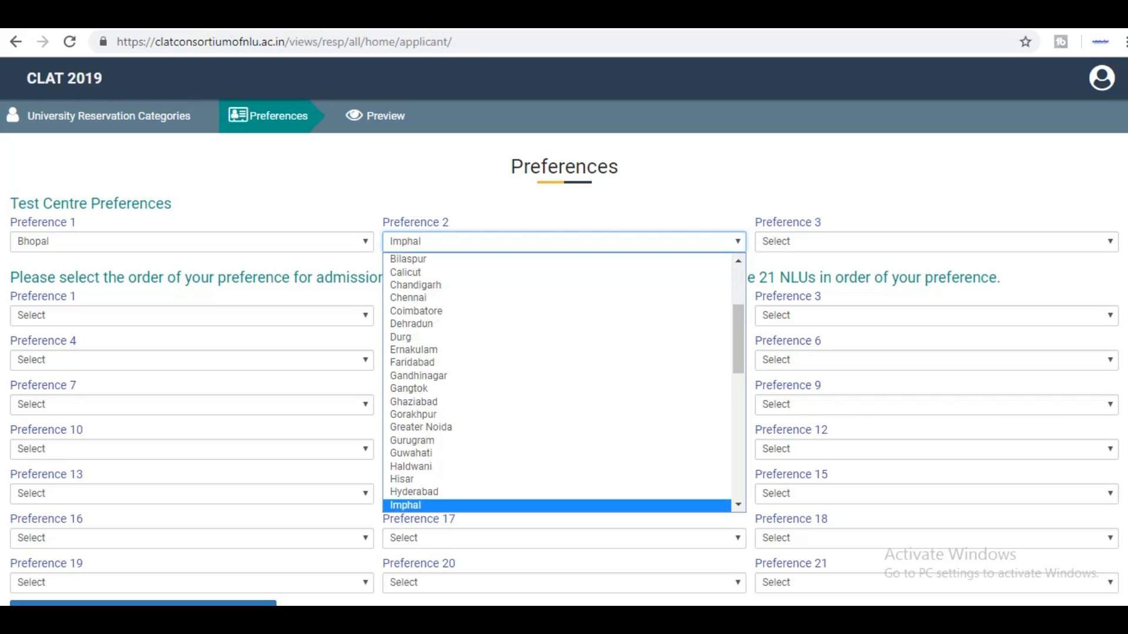
{"action": "key", "text": "Return"}
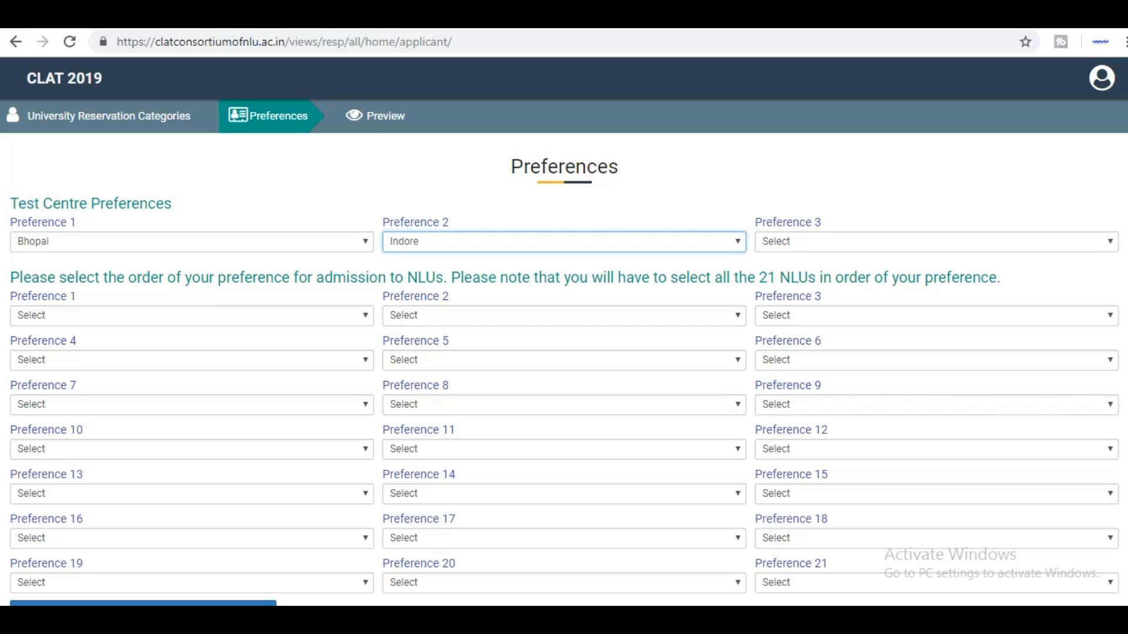
{"action": "left_click", "coordinate": [936, 241]}
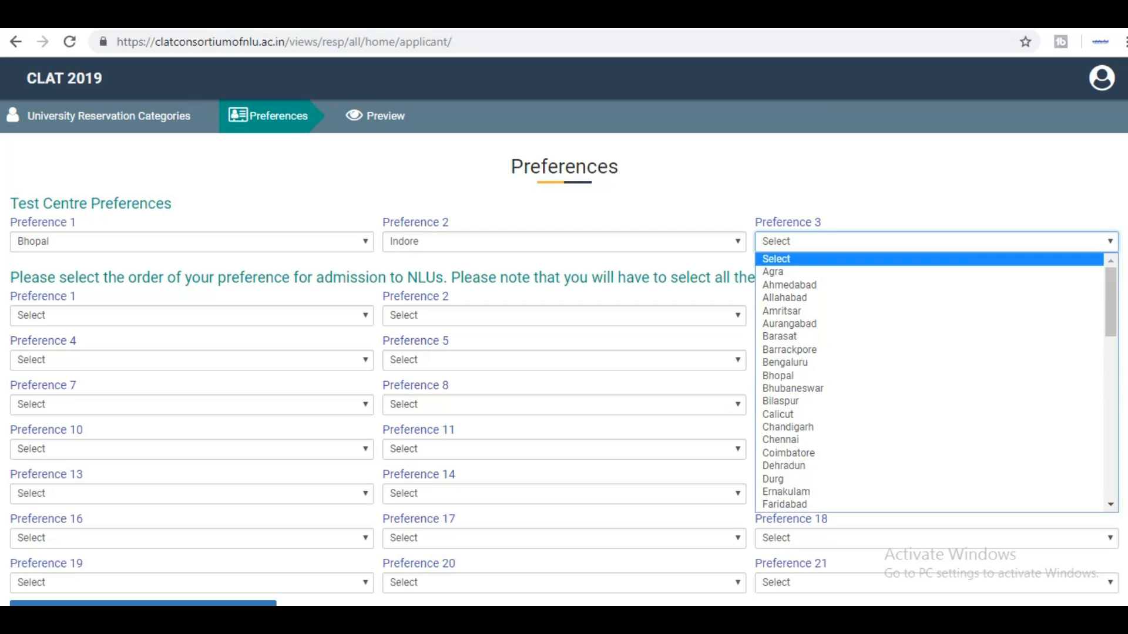
{"action": "type", "text": "j"}
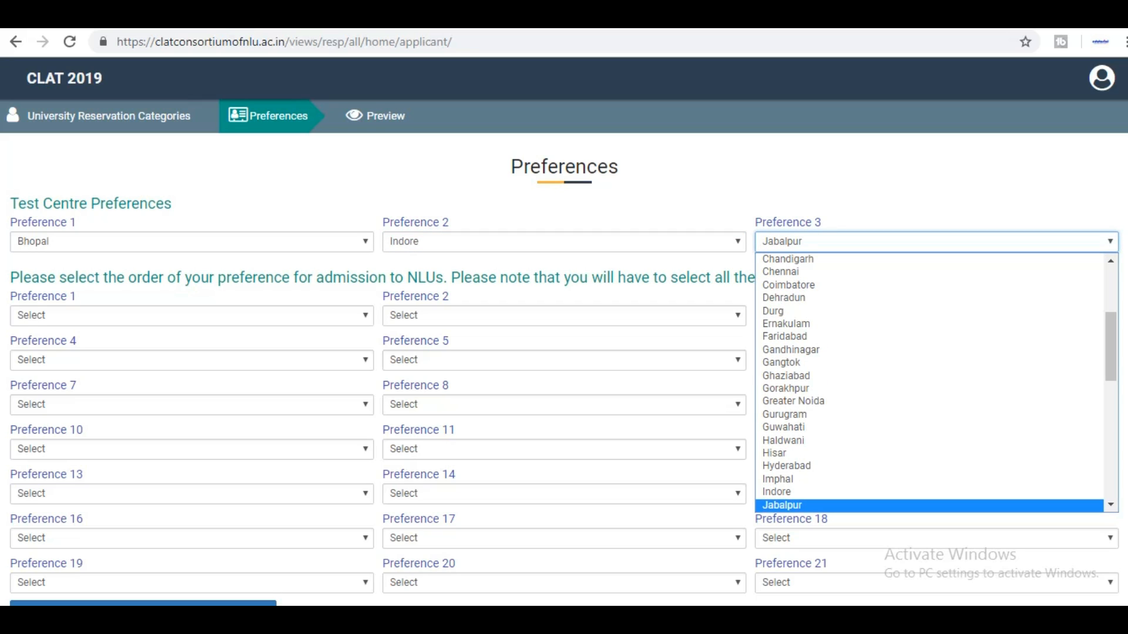
{"action": "key", "text": "Return"}
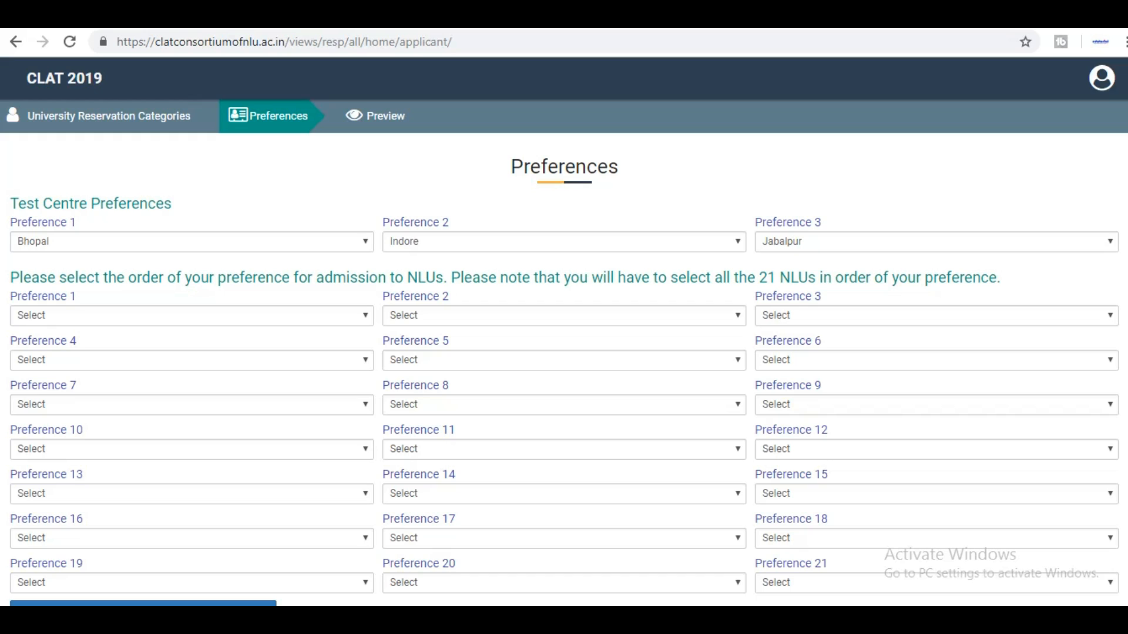
{"action": "scroll", "coordinate": [564, 353], "scroll_direction": "down", "scroll_amount": 2}
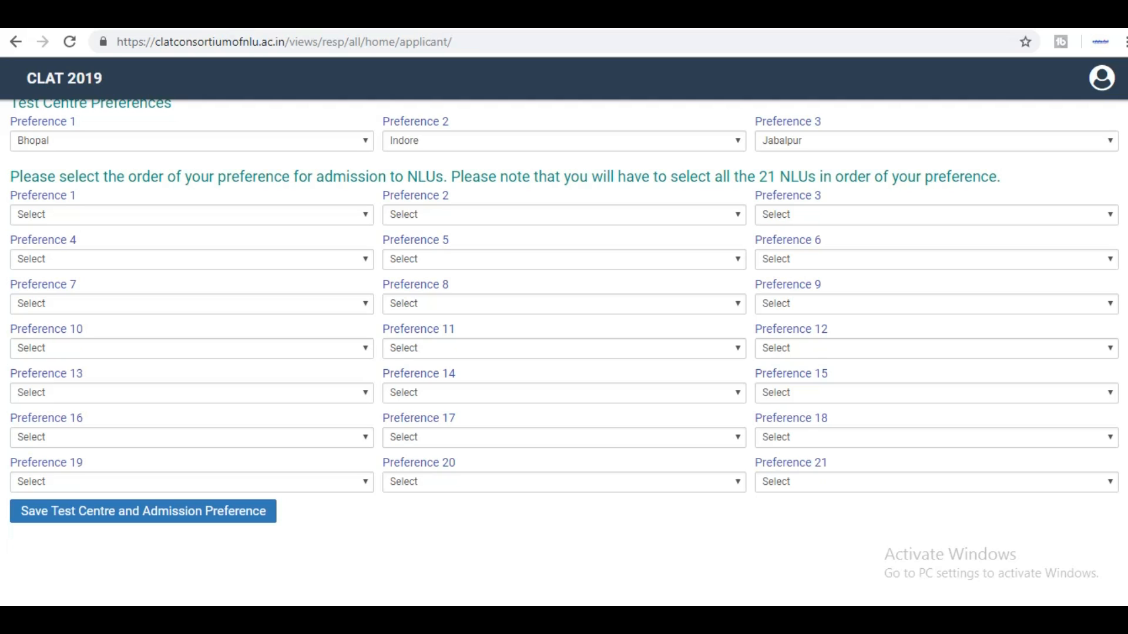
{"action": "left_click", "coordinate": [191, 215]}
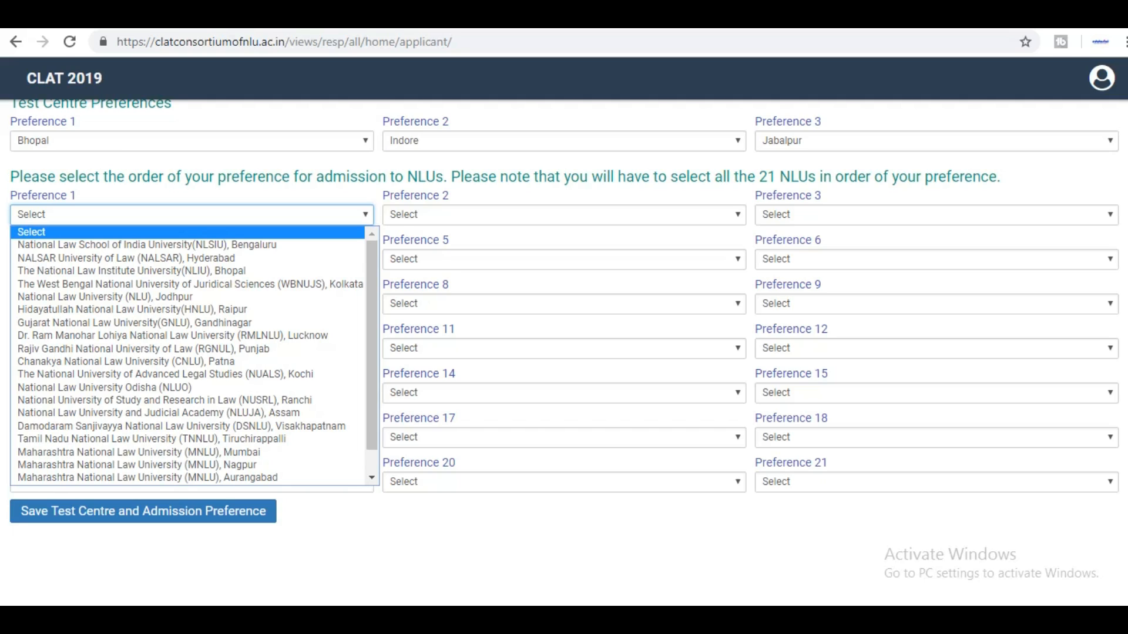
{"action": "key", "text": "Down"}
{"action": "key", "text": "Down"}
{"action": "key", "text": "Down"}
{"action": "key", "text": "Down"}
{"action": "key", "text": "Down"}
{"action": "key", "text": "Down"}
{"action": "key", "text": "Down"}
{"action": "key", "text": "Down"}
{"action": "key", "text": "Down"}
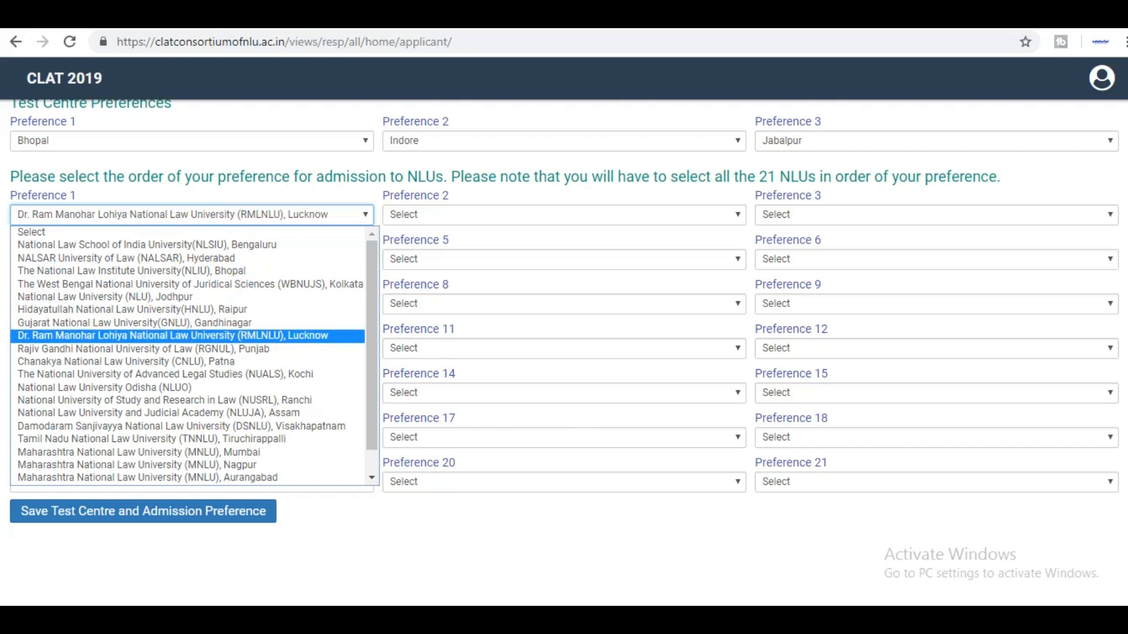
{"action": "key", "text": "Down"}
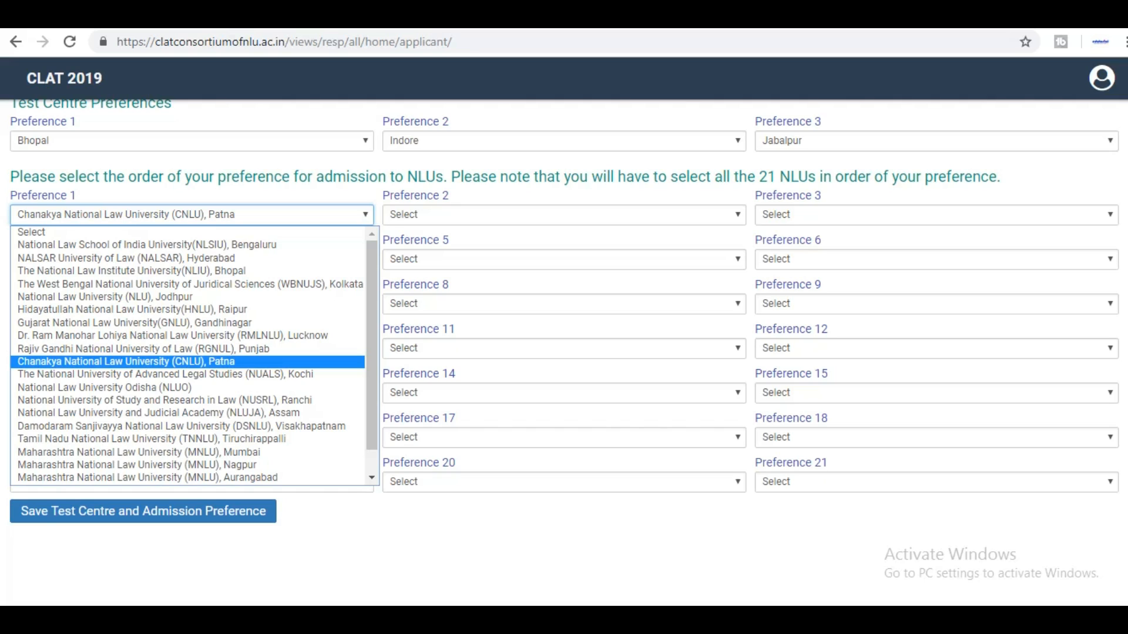
{"action": "key", "text": "Down"}
{"action": "key", "text": "Down"}
{"action": "key", "text": "Down"}
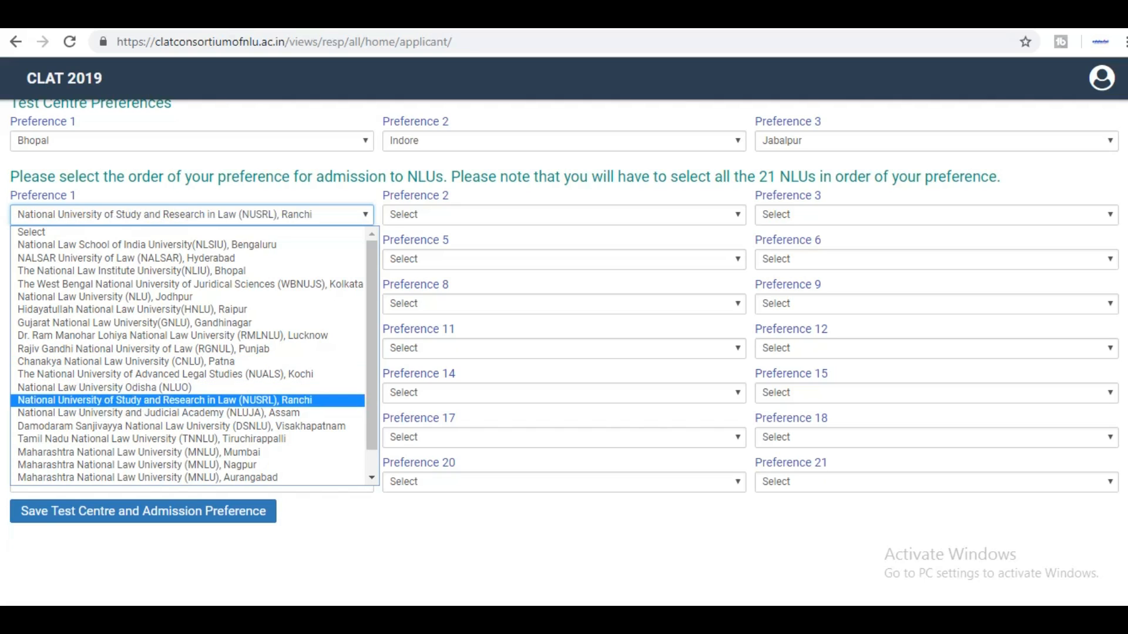
{"action": "key", "text": "Down"}
{"action": "key", "text": "Down"}
{"action": "key", "text": "Down"}
{"action": "key", "text": "Down"}
{"action": "key", "text": "Down"}
{"action": "key", "text": "Down"}
{"action": "key", "text": "Down"}
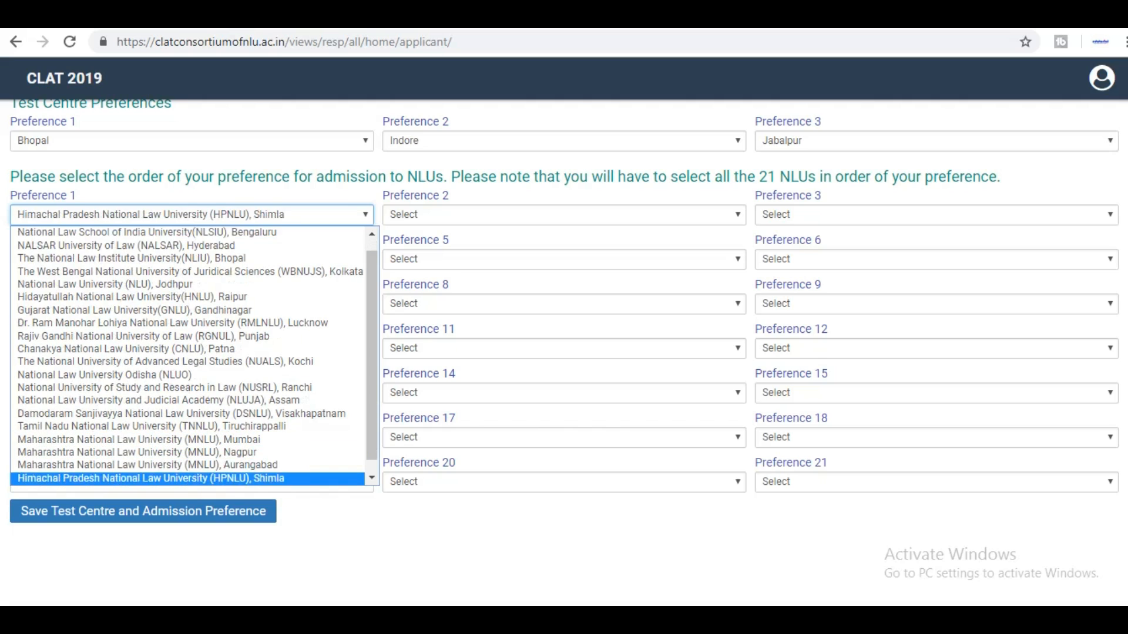
{"action": "key", "text": "Down"}
{"action": "key", "text": "Up"}
{"action": "key", "text": "Up"}
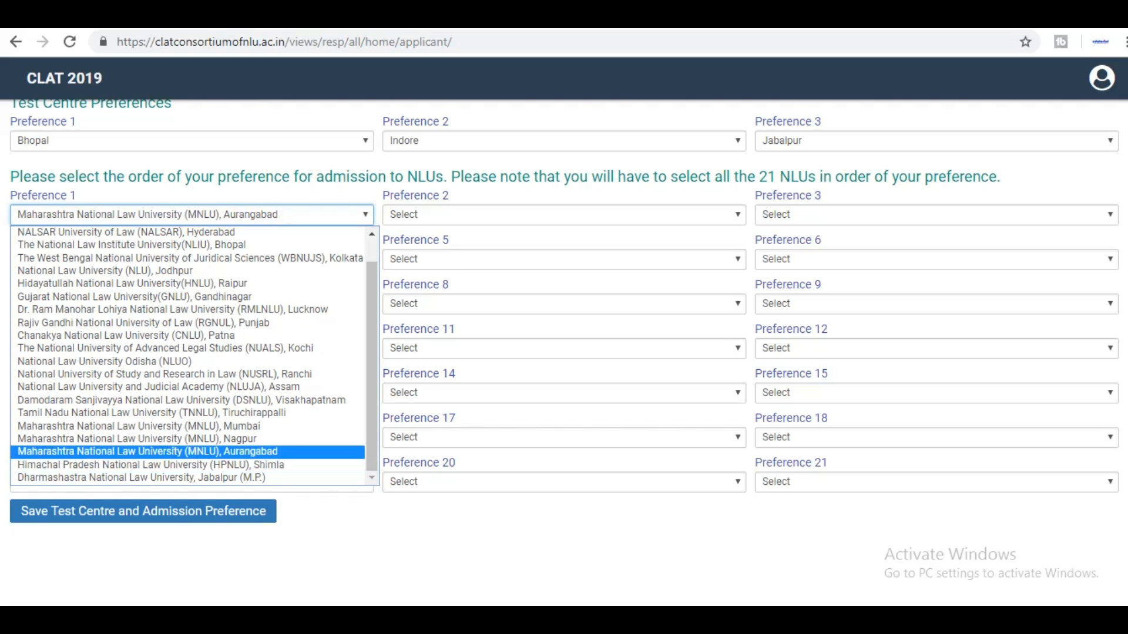
{"action": "key", "text": "Down"}
{"action": "key", "text": "Down"}
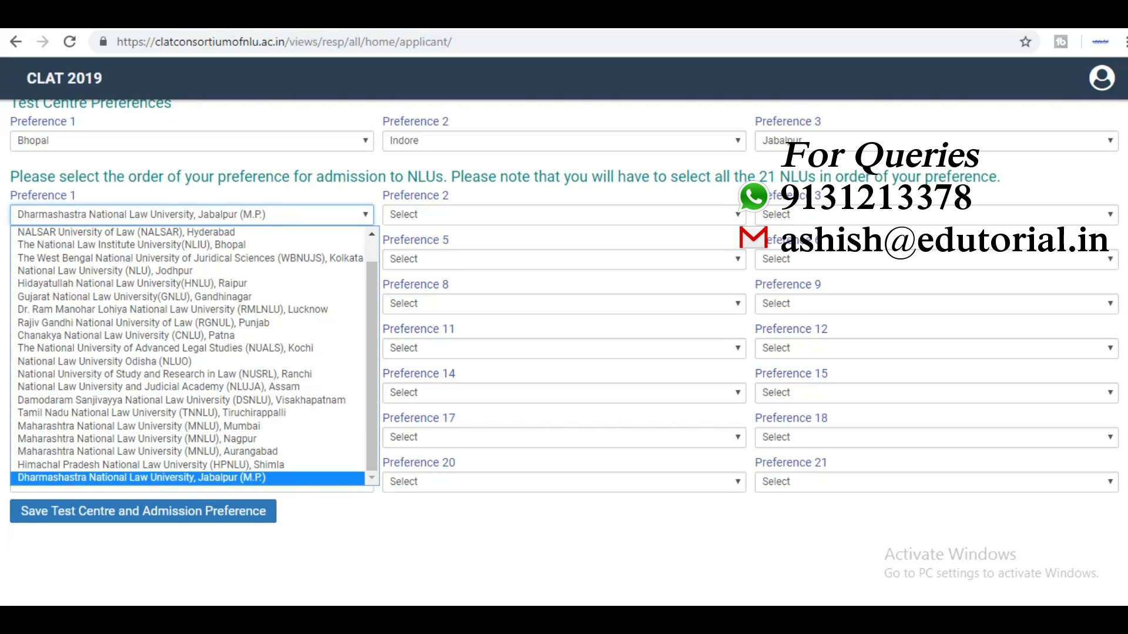
{"action": "key", "text": "Up"}
{"action": "key", "text": "Up"}
{"action": "key", "text": "Up"}
{"action": "key", "text": "Up"}
{"action": "key", "text": "Up"}
{"action": "key", "text": "Up"}
{"action": "key", "text": "Up"}
{"action": "key", "text": "Up"}
{"action": "key", "text": "Up"}
{"action": "key", "text": "Up"}
{"action": "key", "text": "Up"}
{"action": "key", "text": "Up"}
{"action": "key", "text": "Up"}
{"action": "key", "text": "Up"}
{"action": "key", "text": "Up"}
{"action": "key", "text": "Up"}
{"action": "key", "text": "Up"}
{"action": "key", "text": "Up"}
{"action": "key", "text": "Up"}
{"action": "key", "text": "Up"}
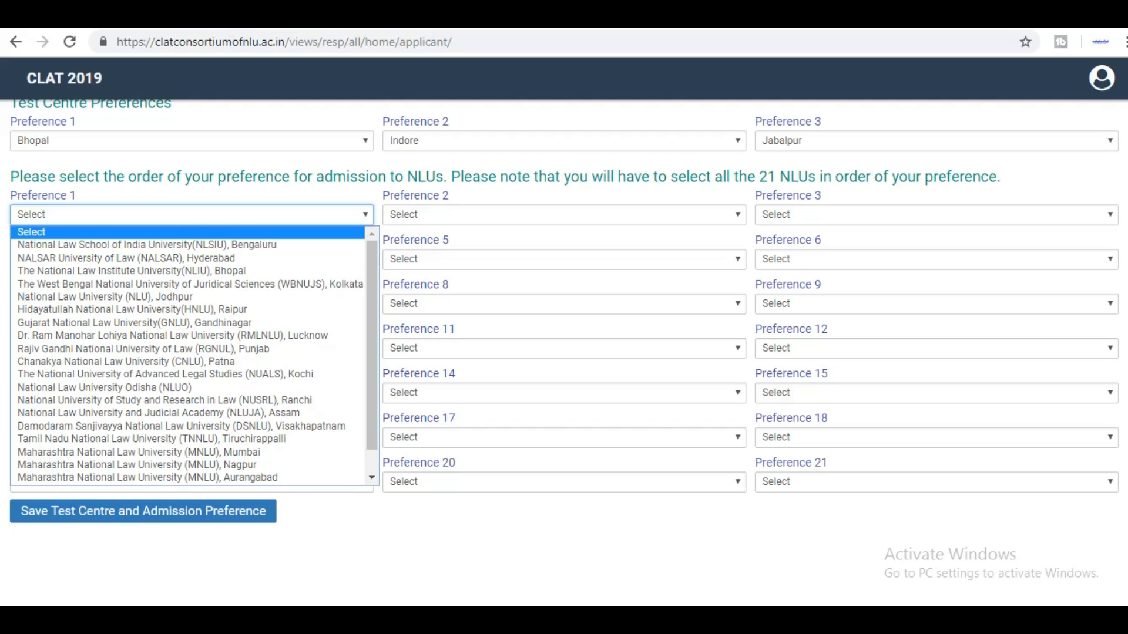
{"action": "key", "text": "Escape"}
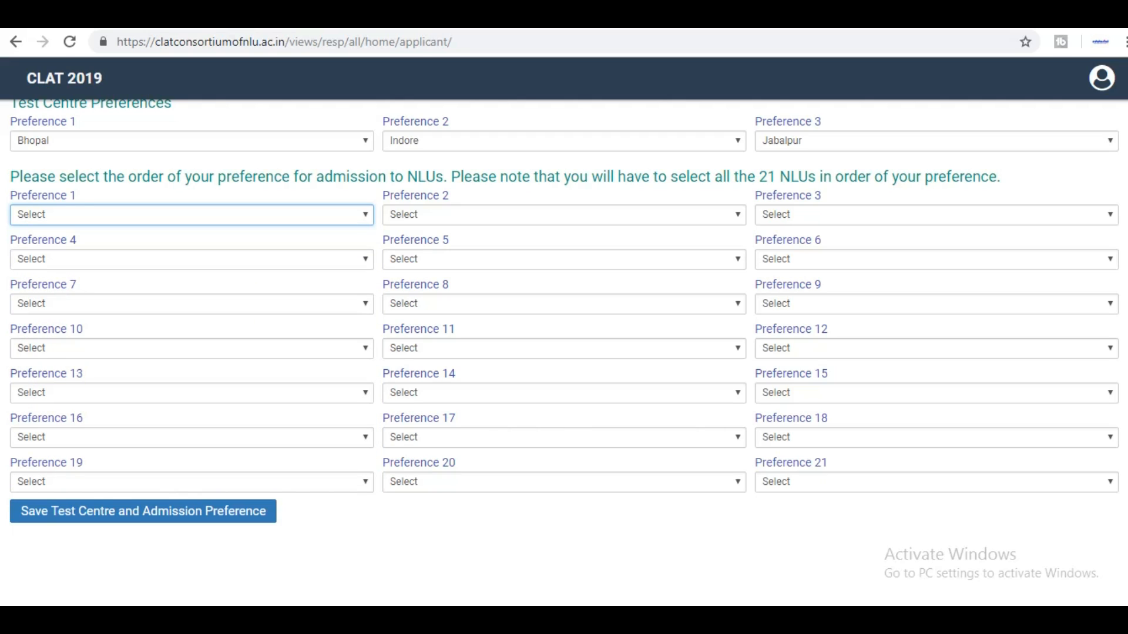
{"action": "key", "text": "space"}
{"action": "key", "text": "Escape"}
{"action": "left_click", "coordinate": [191, 215]}
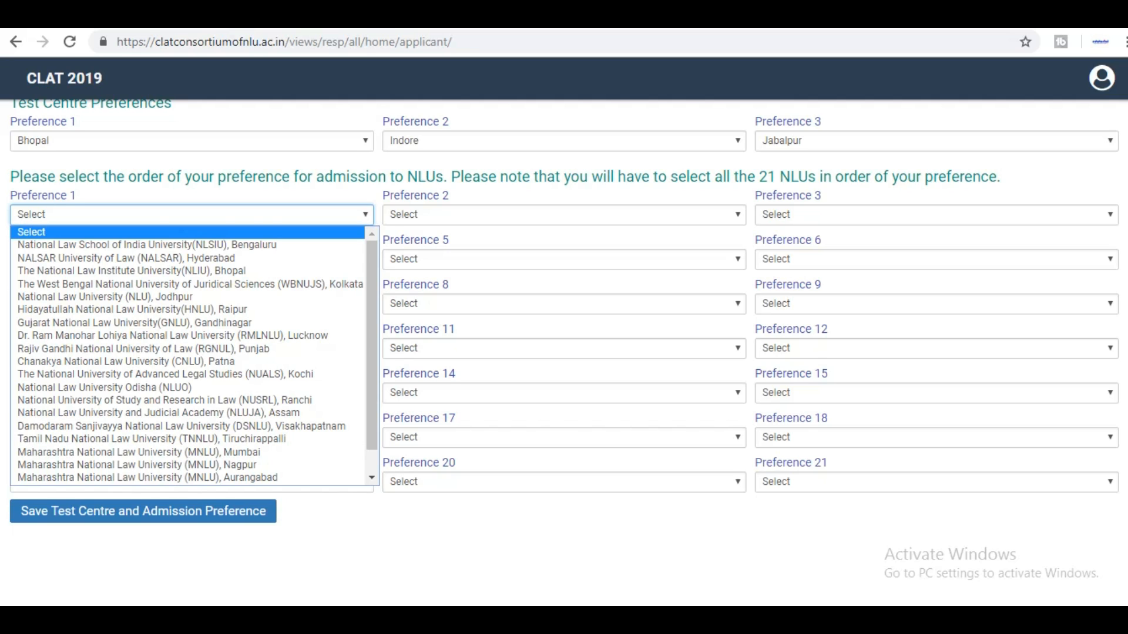
Step: Keep NLSIU Bengaluru and NALSAR Hyderabad first and second, and set Preference 3 to WBNUJS Kolkata
{"action": "key", "text": "Down"}
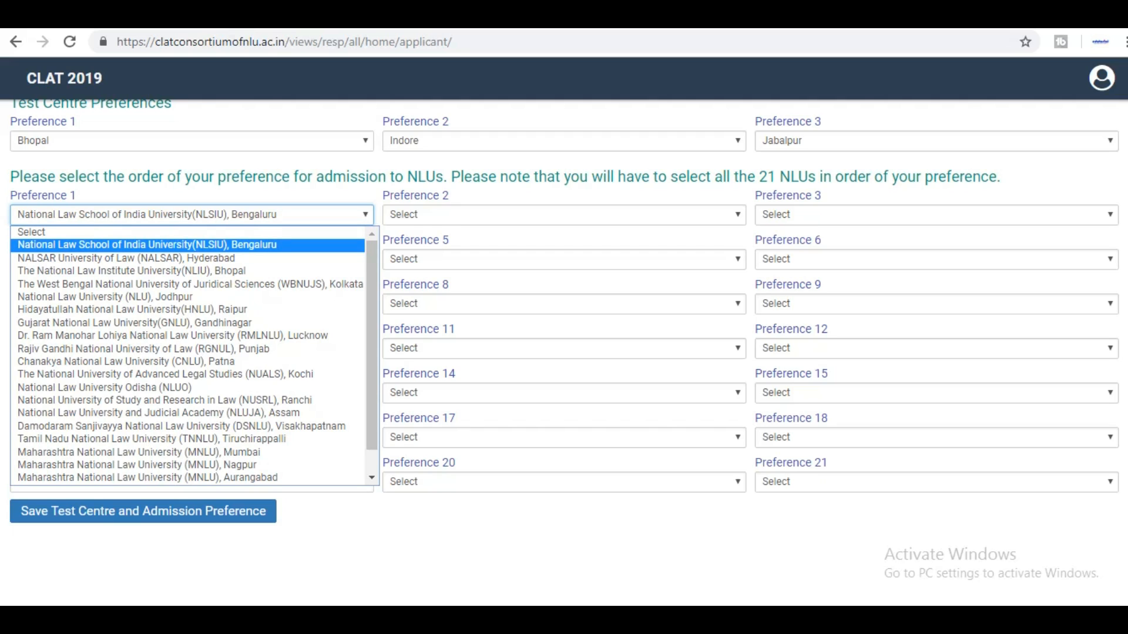
{"action": "key", "text": "Return"}
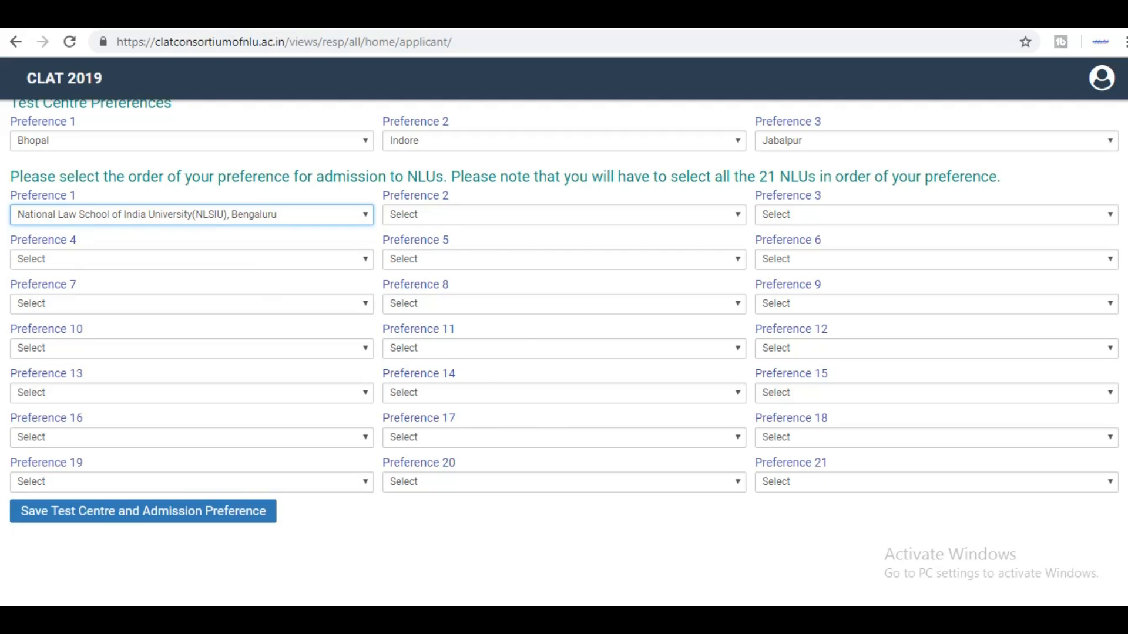
{"action": "key", "text": "Tab"}
{"action": "key", "text": "space"}
{"action": "key", "text": "Down"}
{"action": "key", "text": "Down"}
{"action": "key", "text": "Return"}
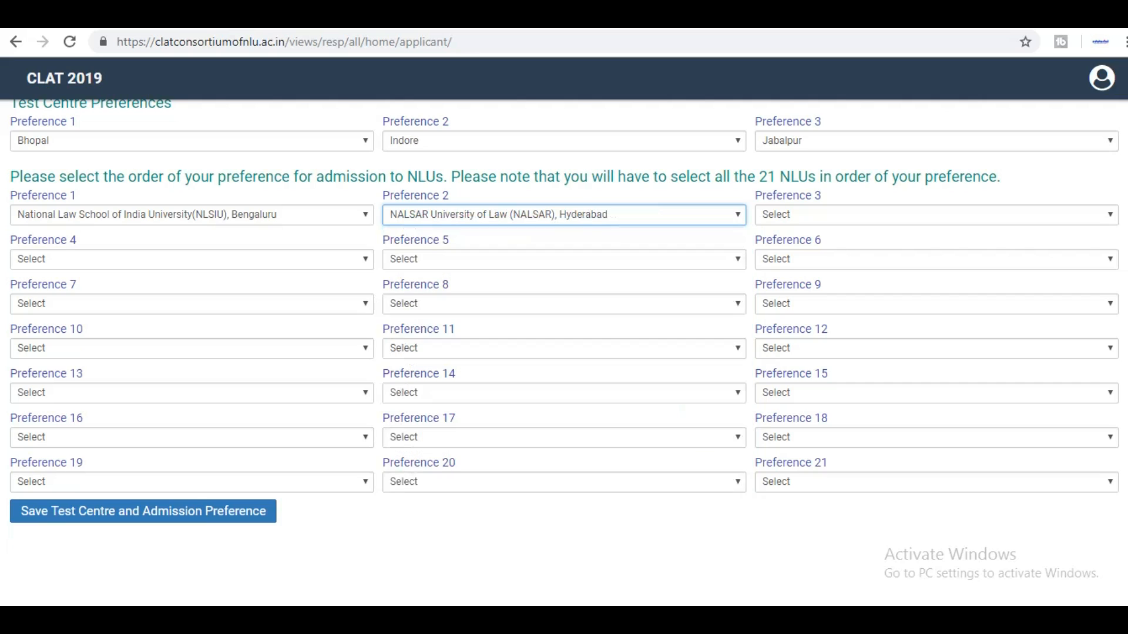
{"action": "key", "text": "Tab"}
{"action": "key", "text": "space"}
{"action": "key", "text": "Down"}
{"action": "key", "text": "Down"}
{"action": "key", "text": "Down"}
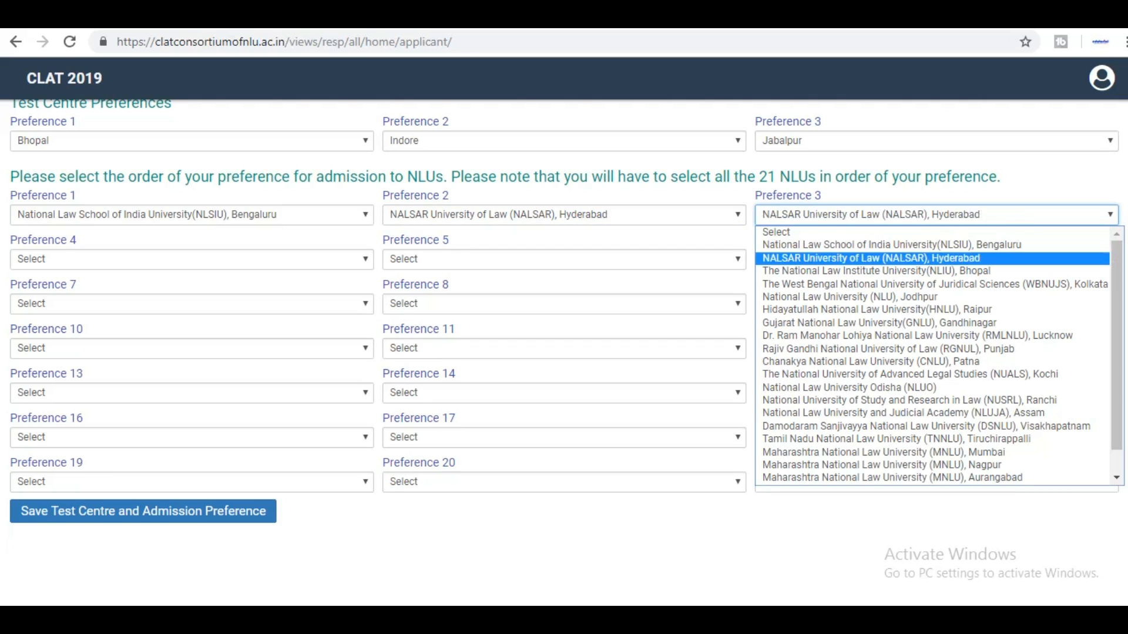
{"action": "key", "text": "Down"}
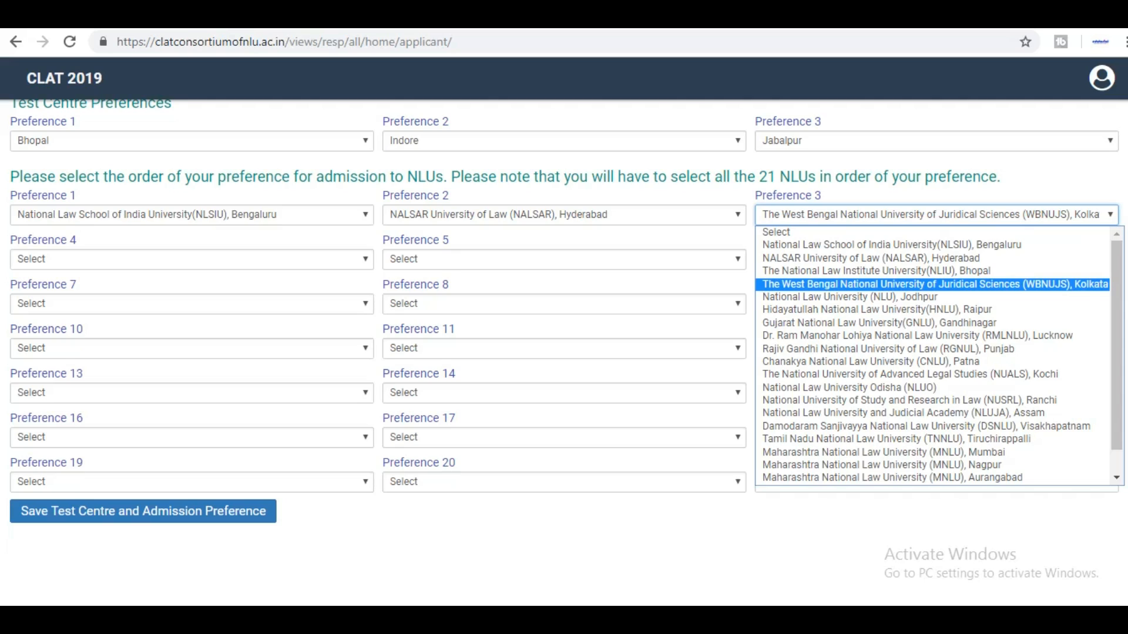
{"action": "key", "text": "Up"}
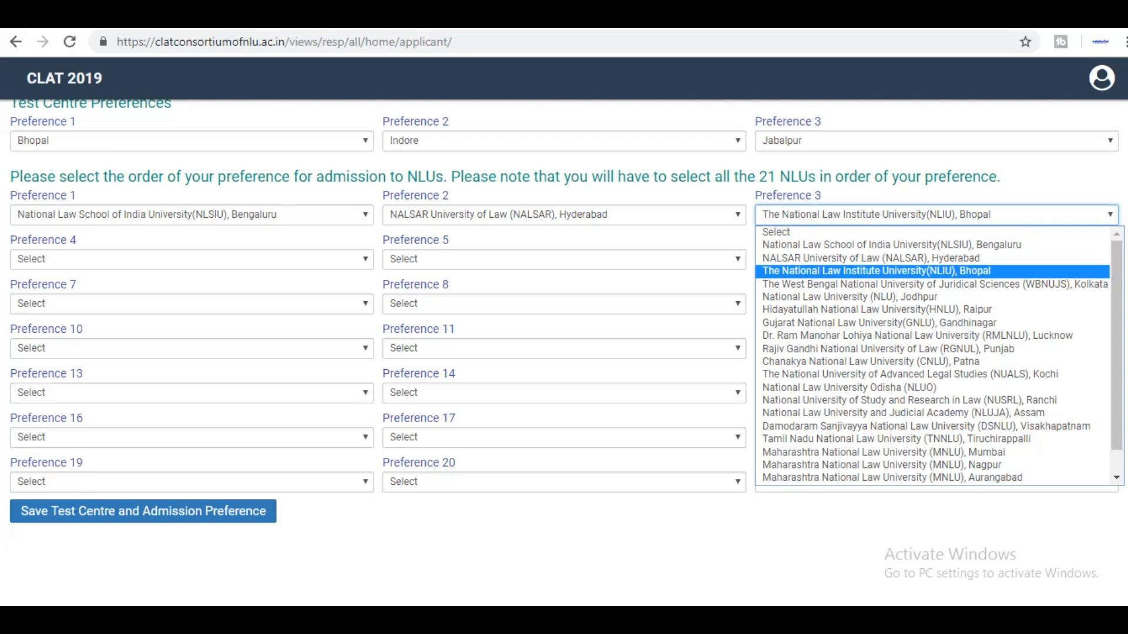
{"action": "key", "text": "Down"}
{"action": "key", "text": "Return"}
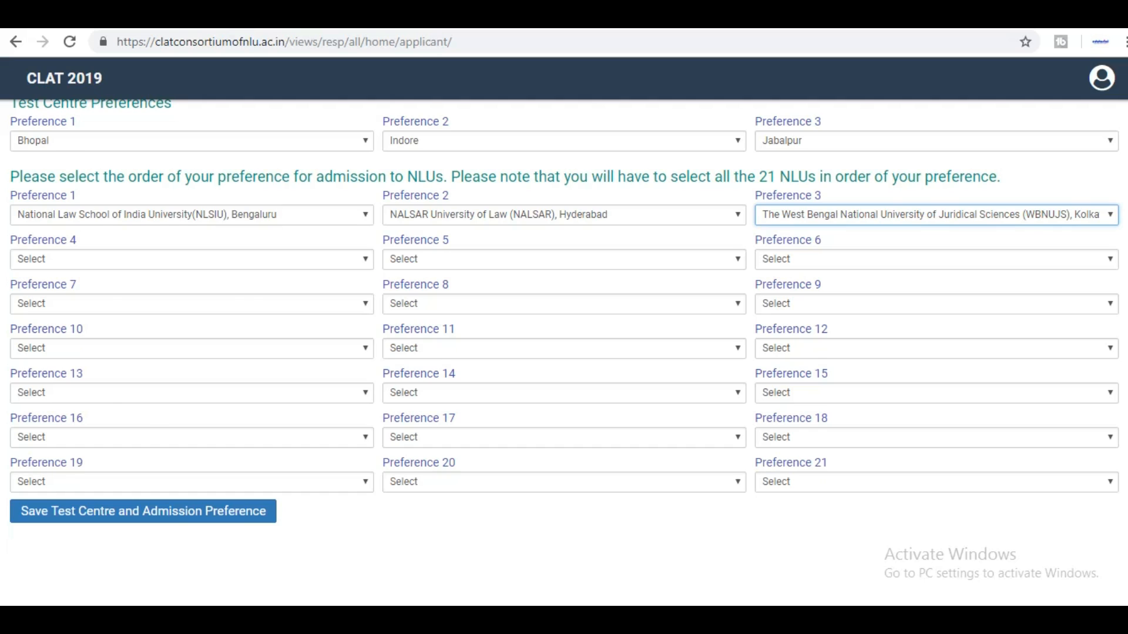
Step: Set Preferences 4–6 to NLIU Bhopal, GNLU Gandhinagar and NLU Jodhpur
{"action": "left_click", "coordinate": [192, 259]}
{"action": "key", "text": "Down"}
{"action": "key", "text": "Down"}
{"action": "key", "text": "Down"}
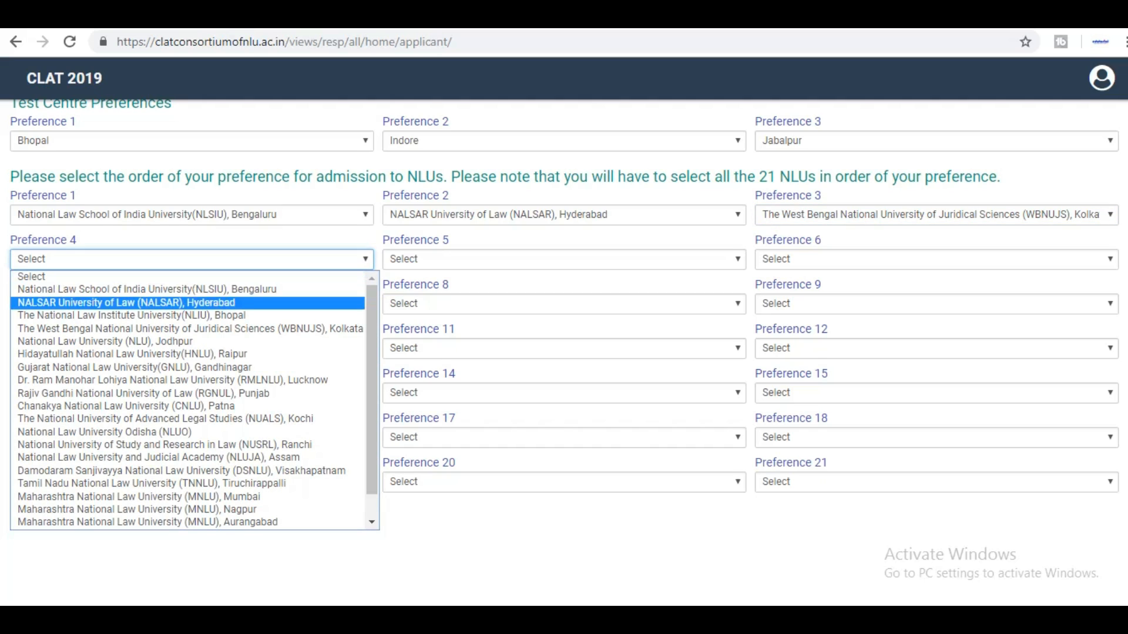
{"action": "key", "text": "Return"}
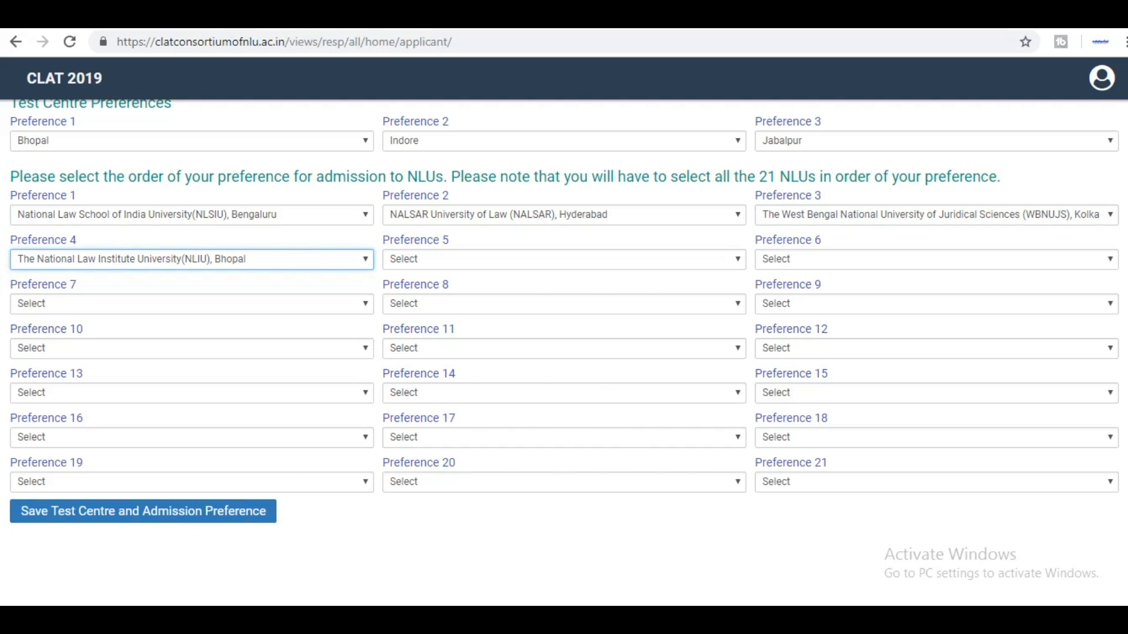
{"action": "left_click", "coordinate": [564, 259]}
{"action": "key", "text": "Up"}
{"action": "key", "text": "Down"}
{"action": "key", "text": "Down"}
{"action": "key", "text": "Down"}
{"action": "key", "text": "Return"}
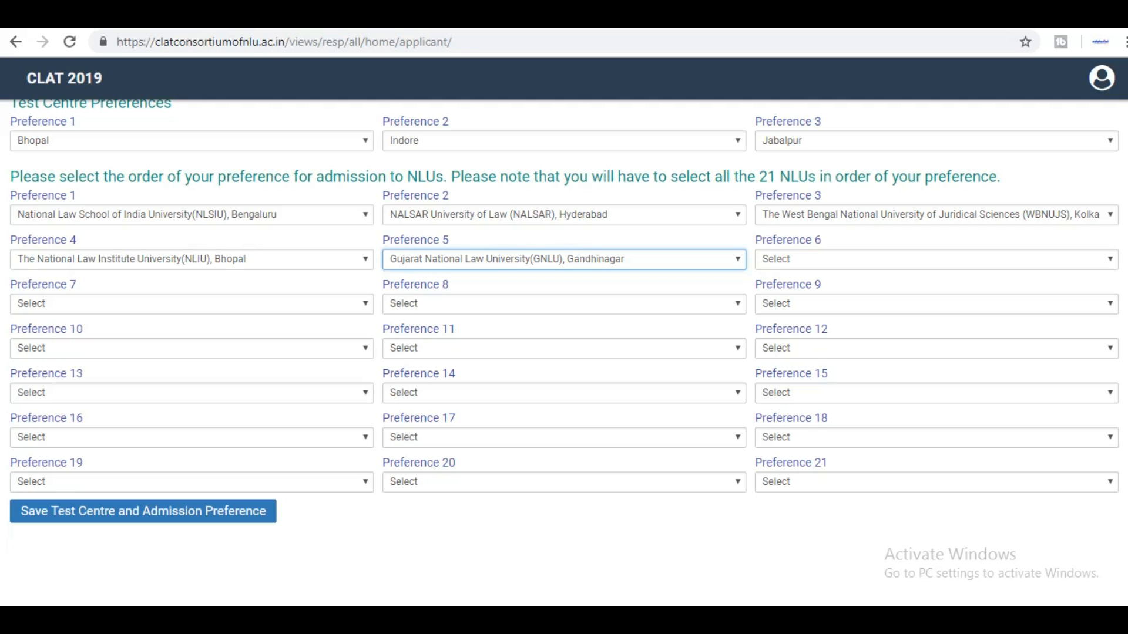
{"action": "left_click", "coordinate": [936, 259]}
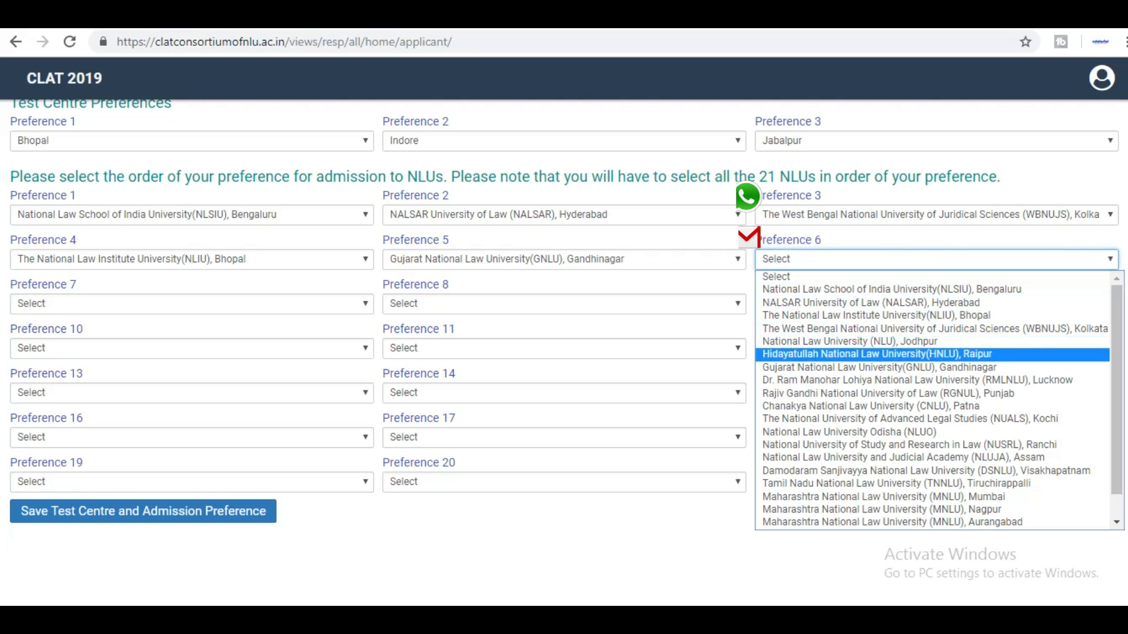
{"action": "key", "text": "Up"}
{"action": "key", "text": "Return"}
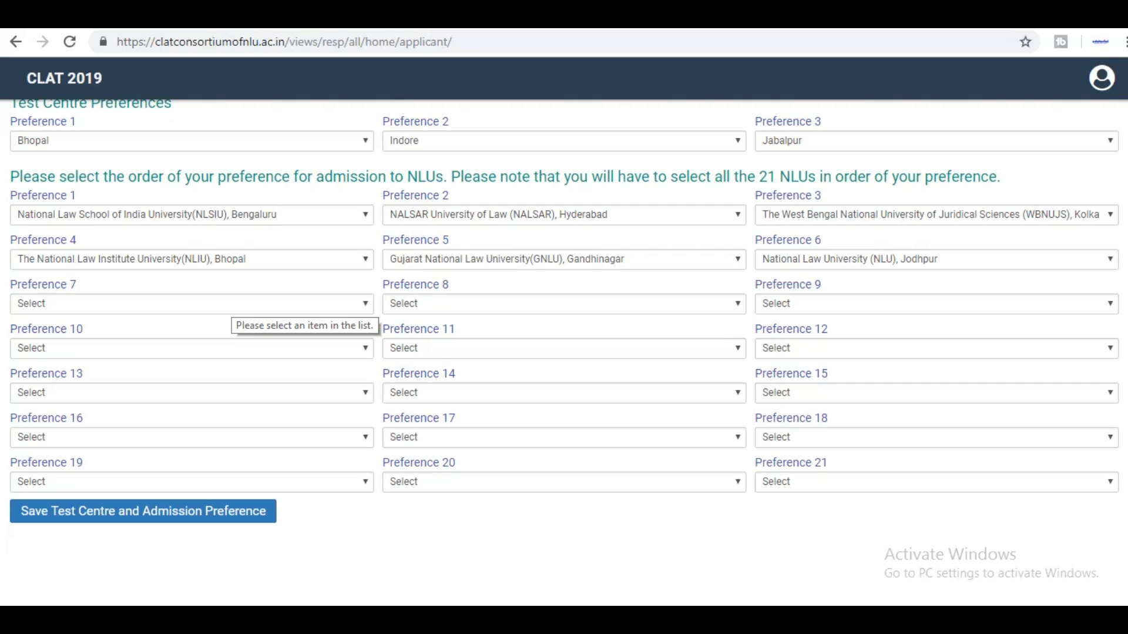
Step: Set Preference 7 to HNLU Raipur
{"action": "key", "text": "alt+Down"}
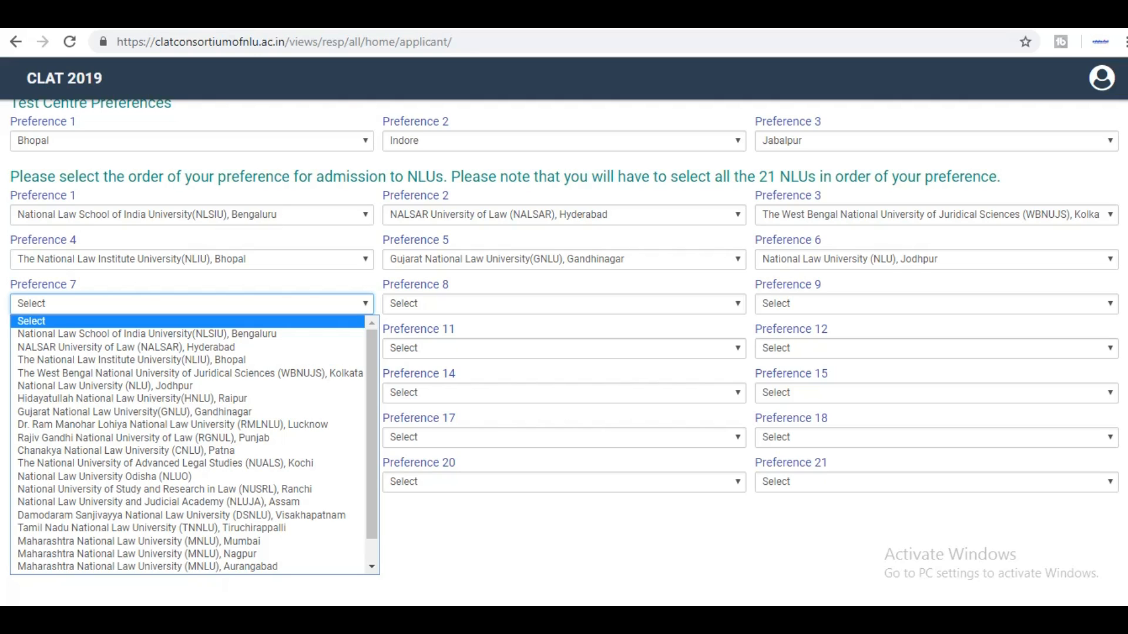
{"action": "key", "text": "Down"}
{"action": "key", "text": "Down"}
{"action": "key", "text": "Down"}
{"action": "key", "text": "Down"}
{"action": "key", "text": "Down"}
{"action": "key", "text": "Down"}
{"action": "key", "text": "Down"}
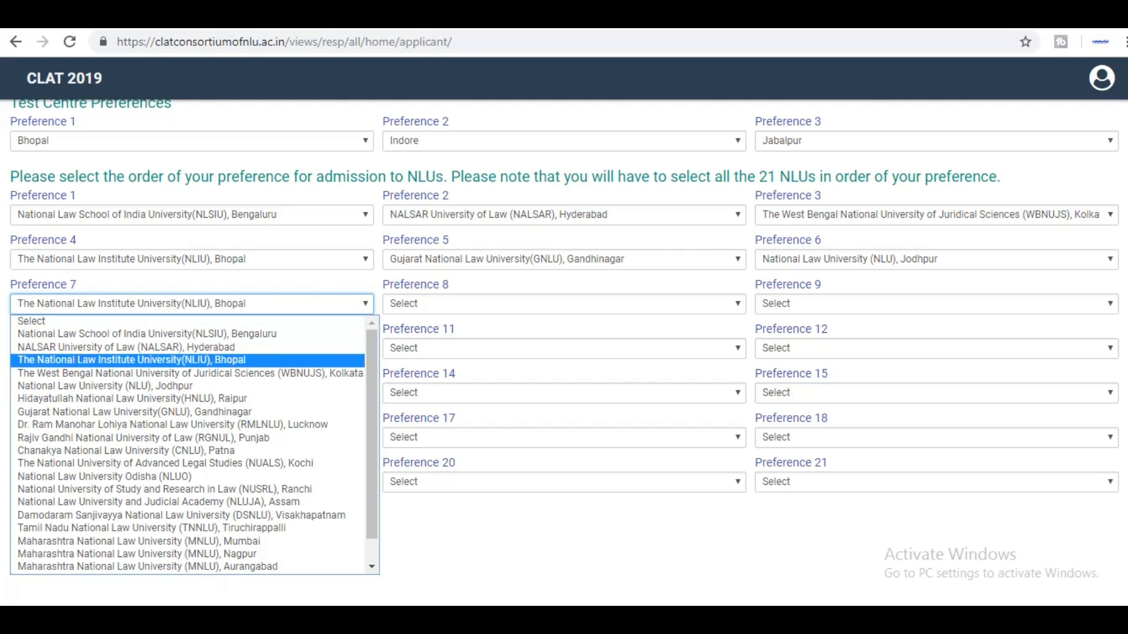
{"action": "key", "text": "Down"}
{"action": "key", "text": "Down"}
{"action": "key", "text": "Down"}
{"action": "key", "text": "Down"}
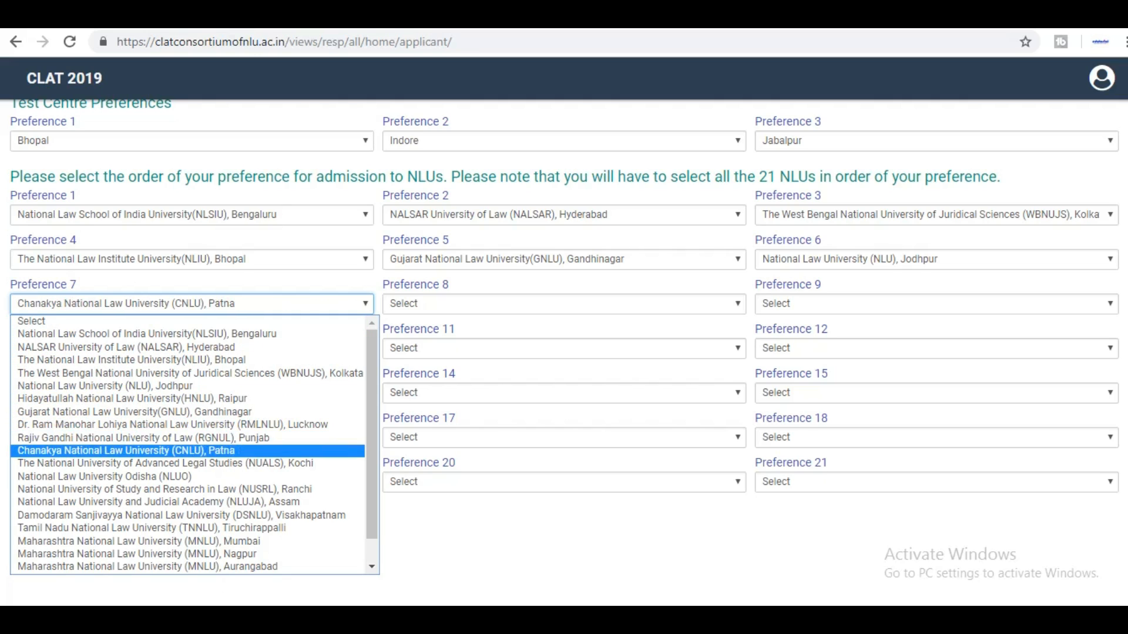
{"action": "key", "text": "Up"}
{"action": "key", "text": "Up"}
{"action": "key", "text": "Up"}
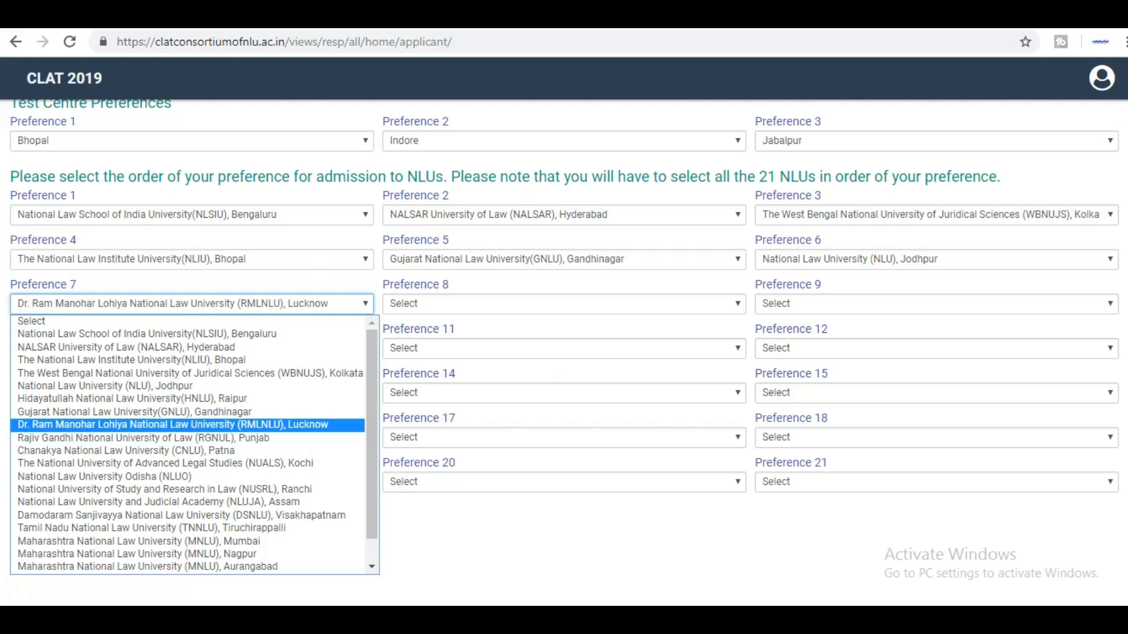
{"action": "key", "text": "Up"}
{"action": "key", "text": "Up"}
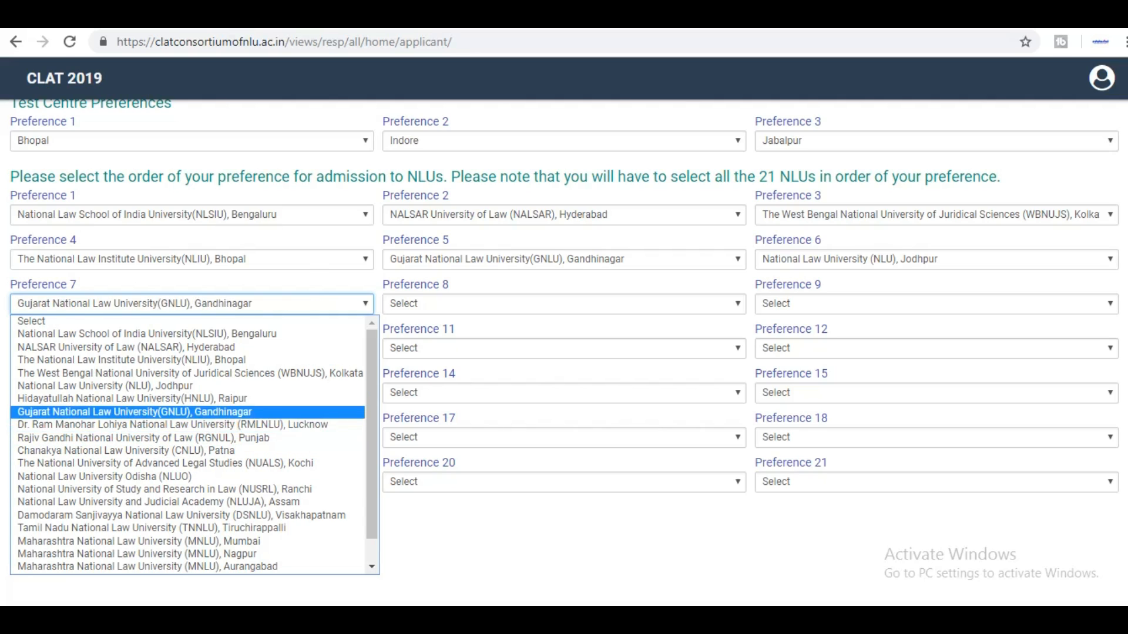
{"action": "key", "text": "Return"}
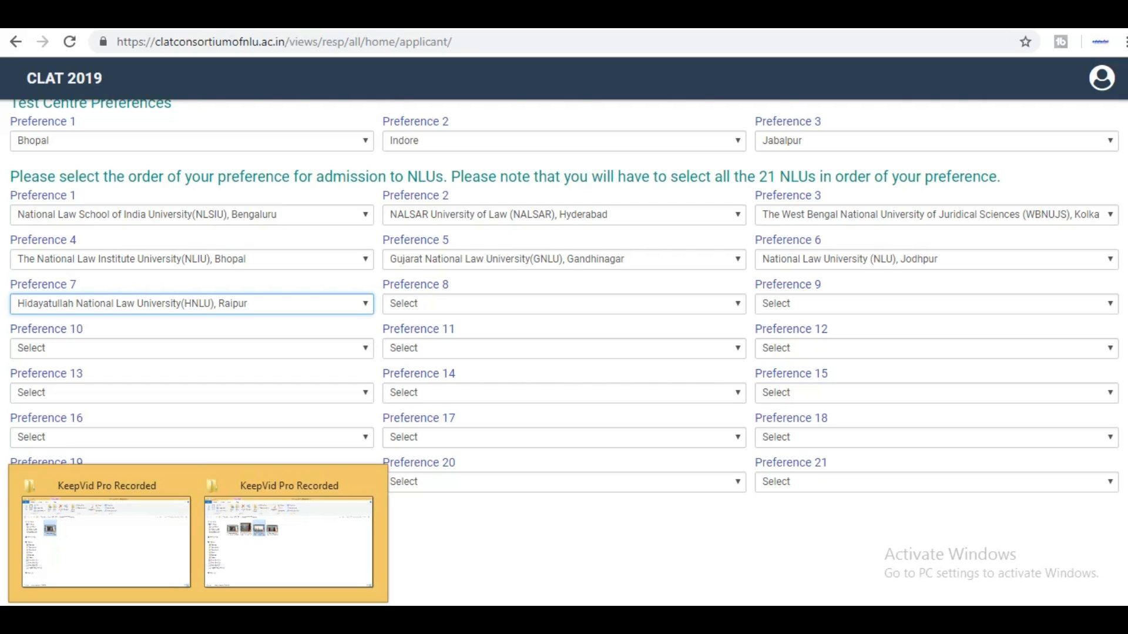
Step: Set Preferences 8–10 to RMLNLU Lucknow, RGNUL Punjab and CNLU Patna
{"action": "key", "text": "Tab"}
{"action": "key", "text": "alt+Down"}
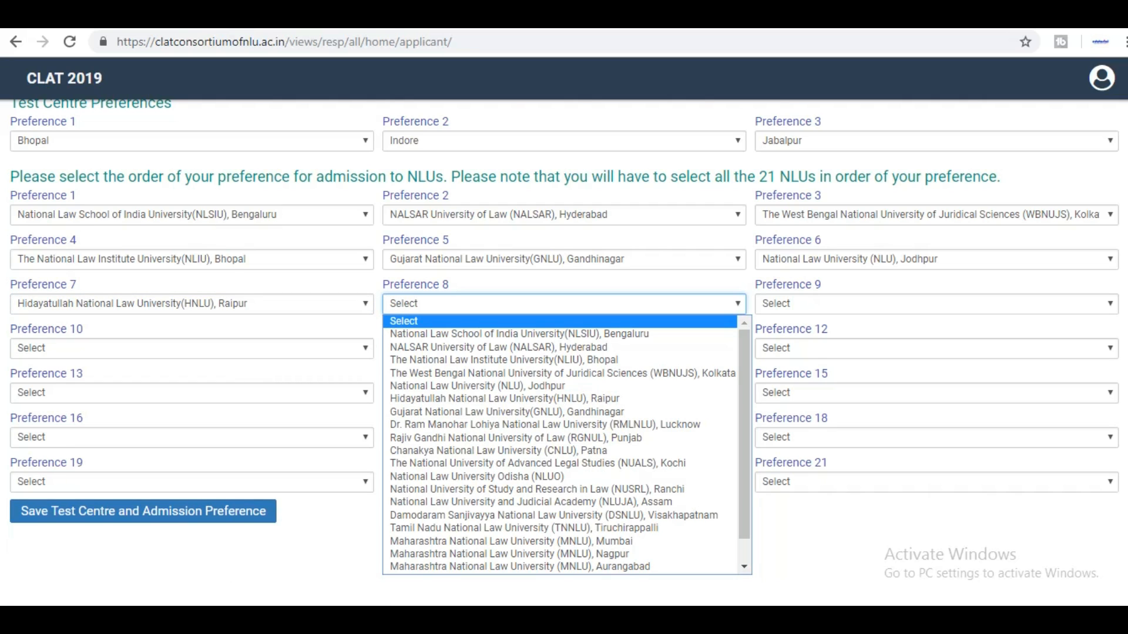
{"action": "key", "text": "Down"}
{"action": "key", "text": "Down"}
{"action": "key", "text": "Down"}
{"action": "key", "text": "Down"}
{"action": "key", "text": "Down"}
{"action": "key", "text": "Down"}
{"action": "key", "text": "Down"}
{"action": "key", "text": "Down"}
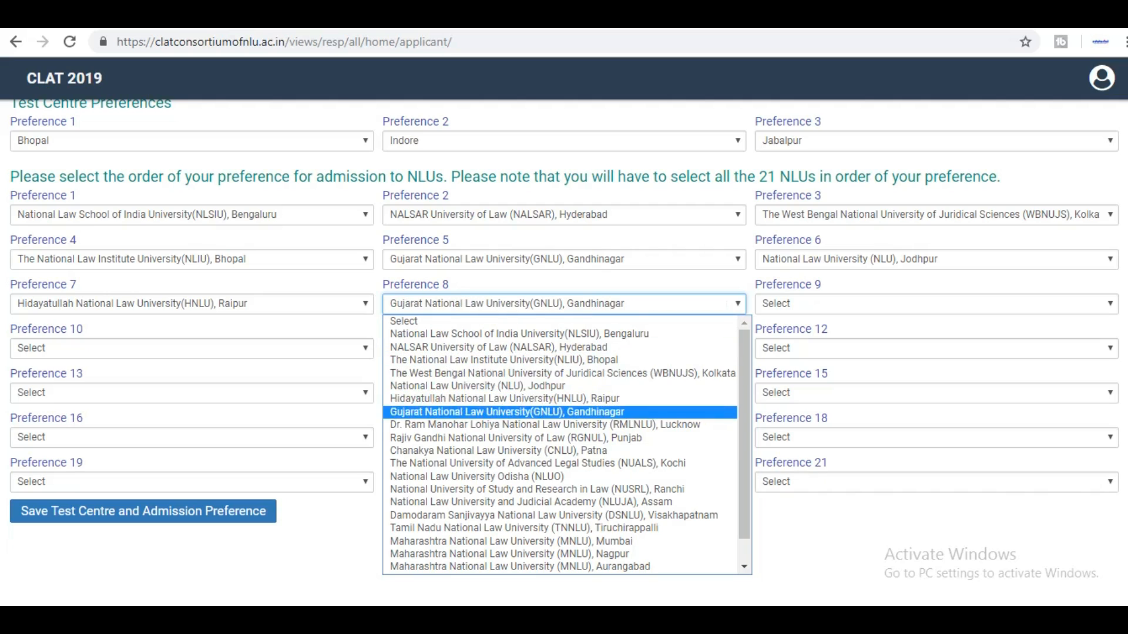
{"action": "key", "text": "Return"}
{"action": "key", "text": "Tab"}
{"action": "key", "text": "alt+Down"}
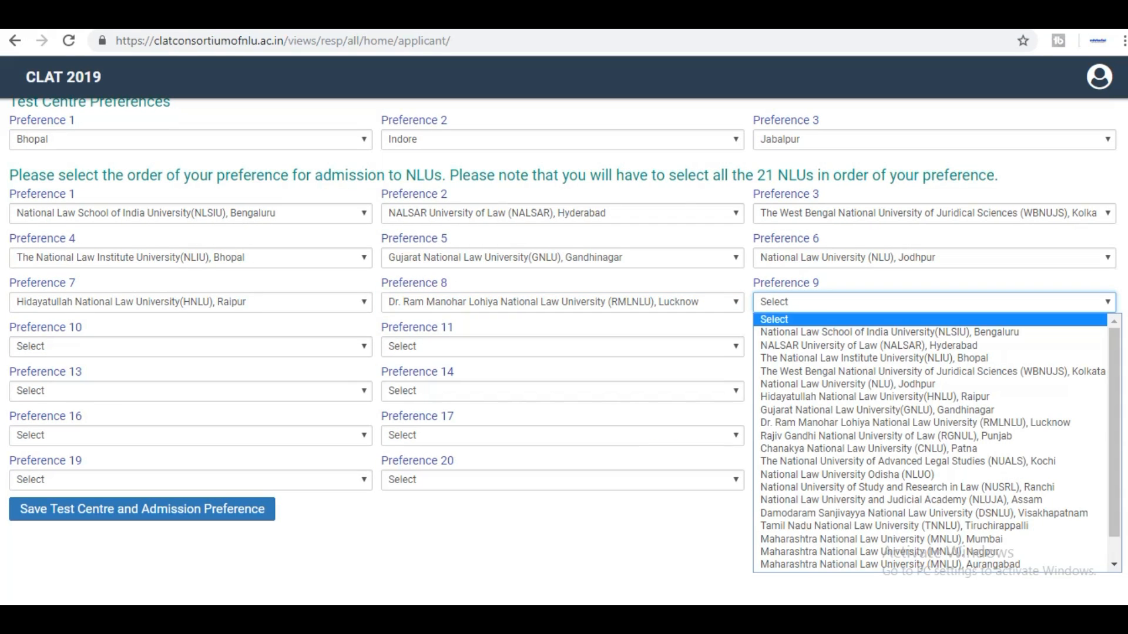
{"action": "key", "text": "Down"}
{"action": "key", "text": "Down"}
{"action": "key", "text": "Down"}
{"action": "key", "text": "Down"}
{"action": "key", "text": "Down"}
{"action": "key", "text": "Down"}
{"action": "key", "text": "Down"}
{"action": "key", "text": "Down"}
{"action": "key", "text": "Down"}
{"action": "key", "text": "Return"}
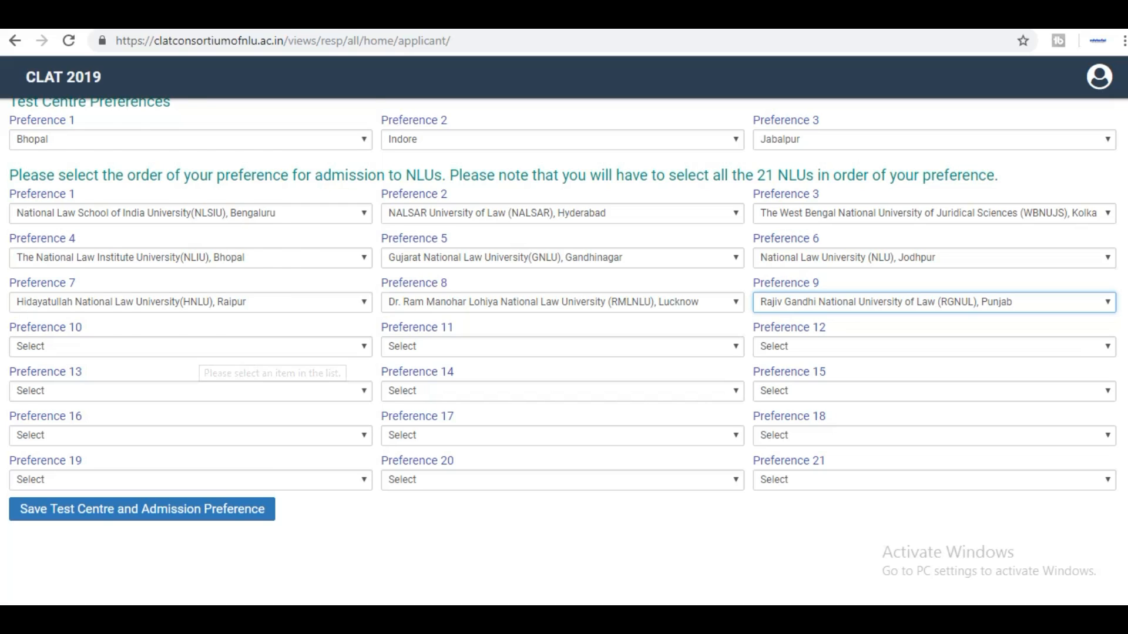
{"action": "key", "text": "Tab"}
{"action": "key", "text": "alt+Down"}
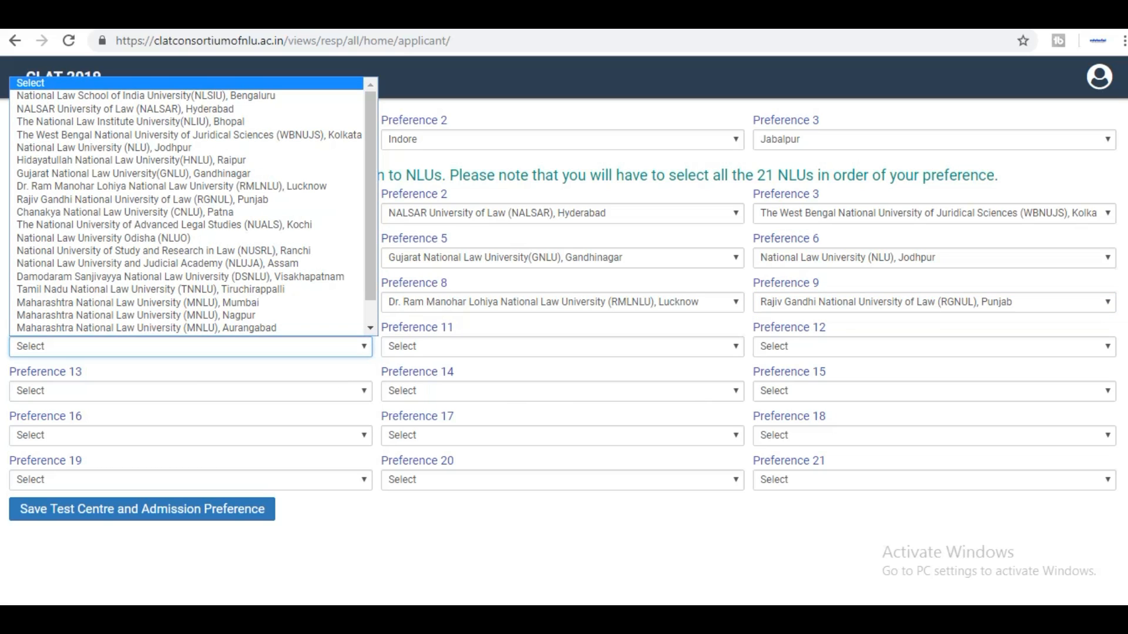
{"action": "key", "text": "Down"}
{"action": "key", "text": "Down"}
{"action": "key", "text": "Down"}
{"action": "key", "text": "Down"}
{"action": "key", "text": "Down"}
{"action": "key", "text": "Down"}
{"action": "key", "text": "Down"}
{"action": "key", "text": "Down"}
{"action": "key", "text": "Down"}
{"action": "key", "text": "Down"}
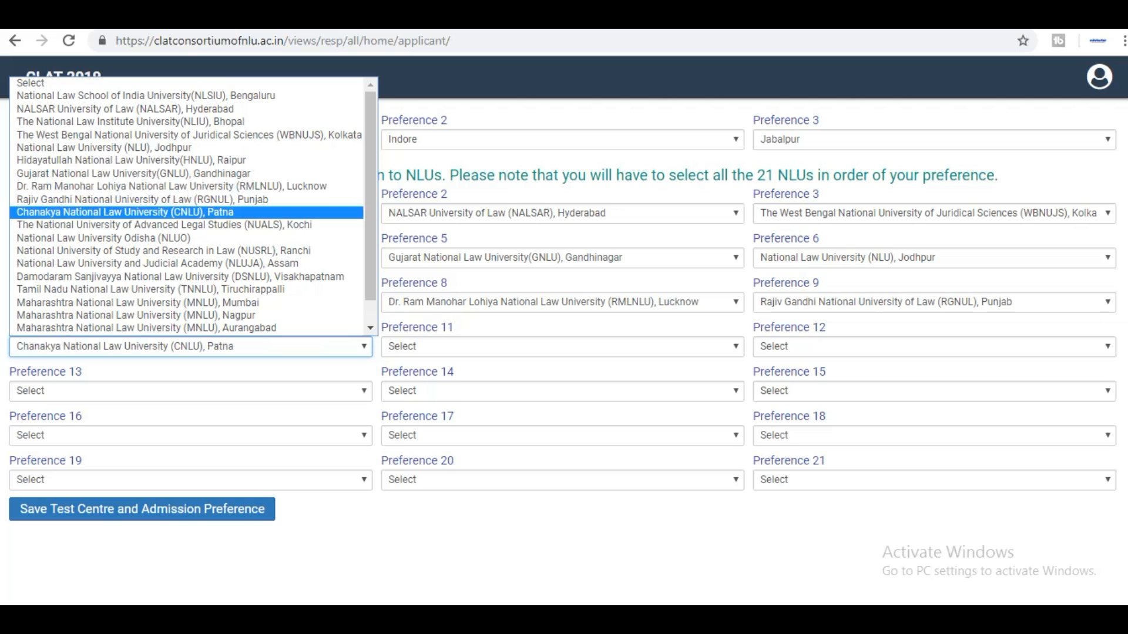
{"action": "key", "text": "Return"}
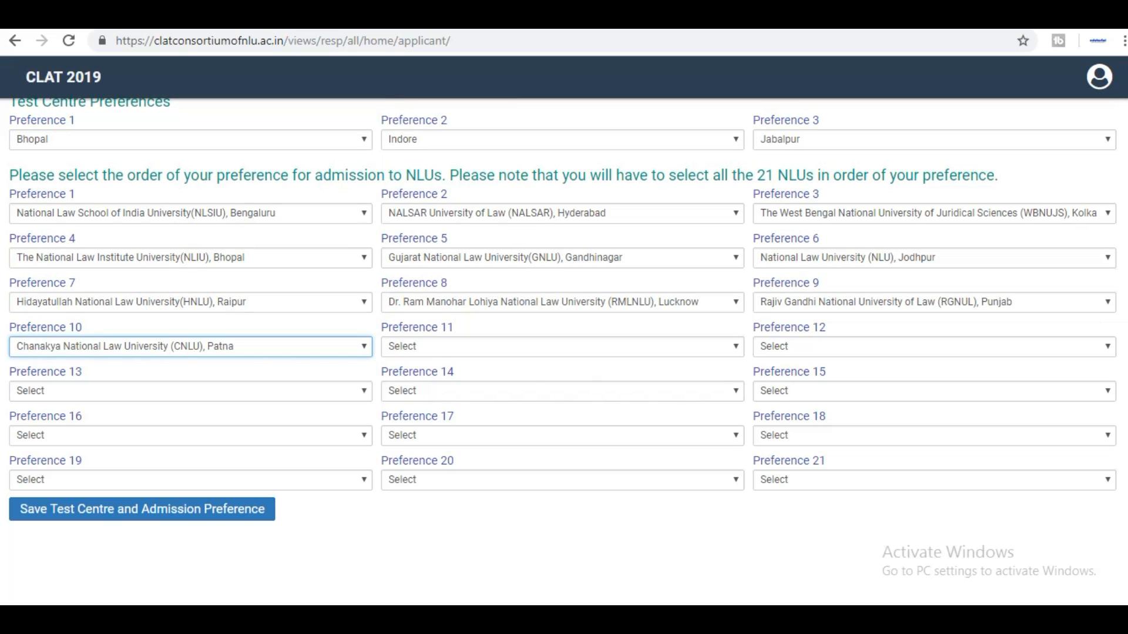
{"action": "key", "text": "Tab"}
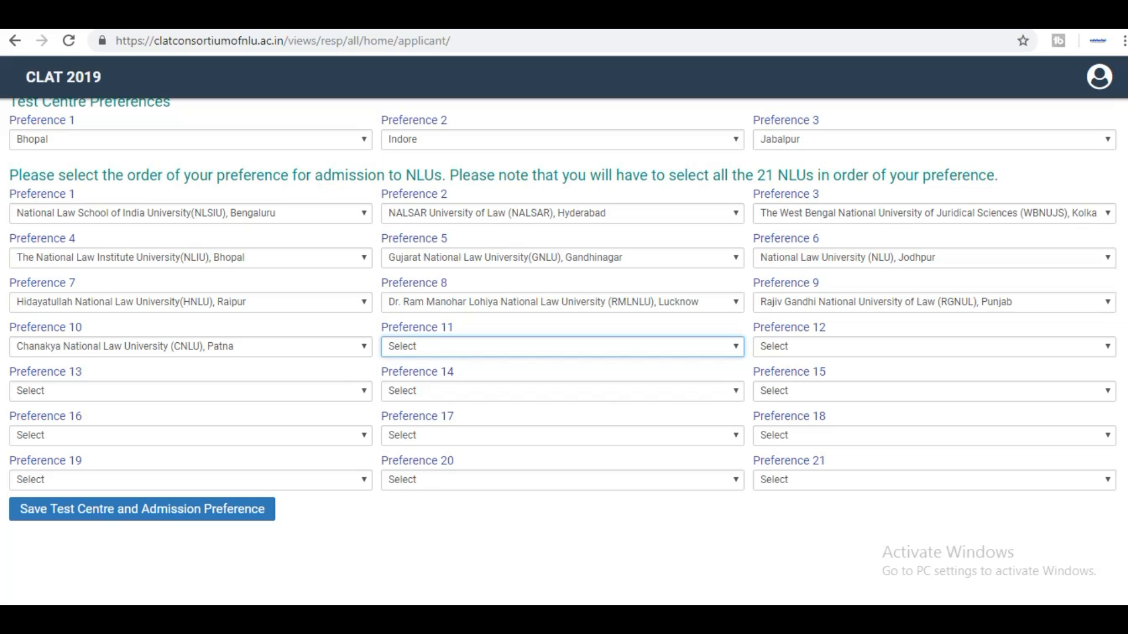
Step: Pick MNLU Mumbai from the Preference 11 university list
{"action": "key", "text": "alt+Down"}
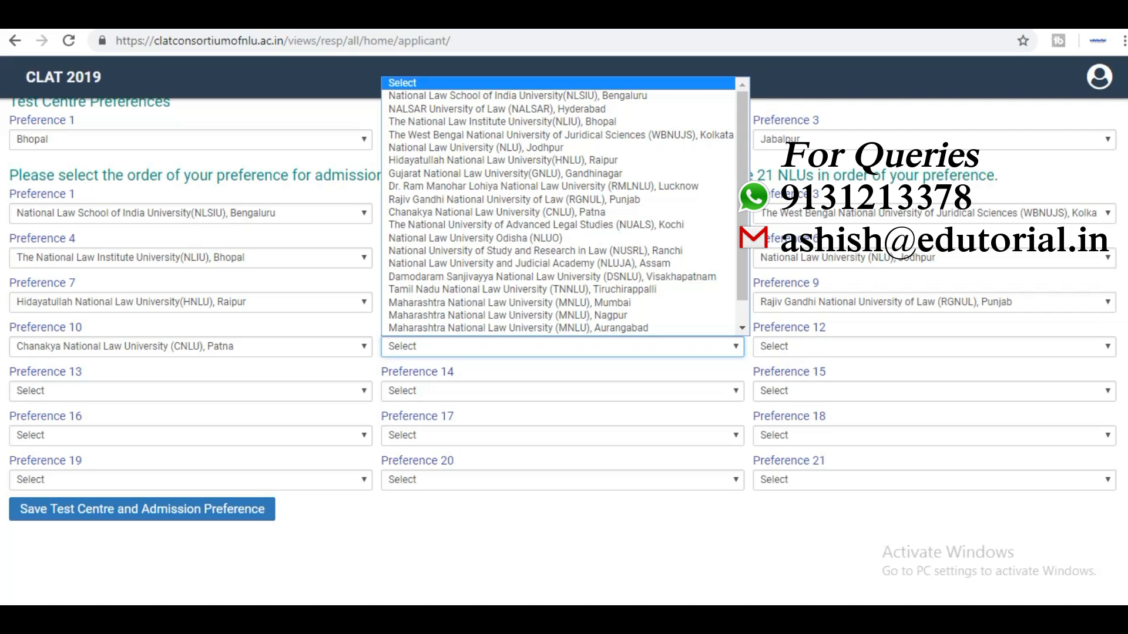
{"action": "key", "text": "Down"}
{"action": "key", "text": "Down"}
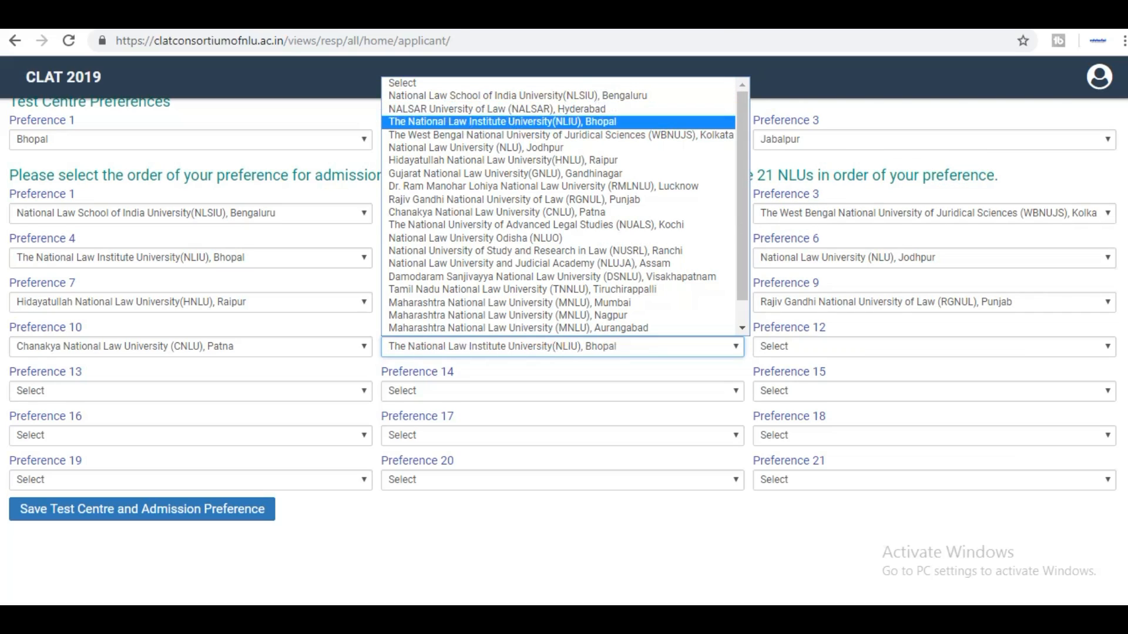
{"action": "key", "text": "Down"}
{"action": "key", "text": "Down"}
{"action": "key", "text": "Down"}
{"action": "key", "text": "Down"}
{"action": "key", "text": "Down"}
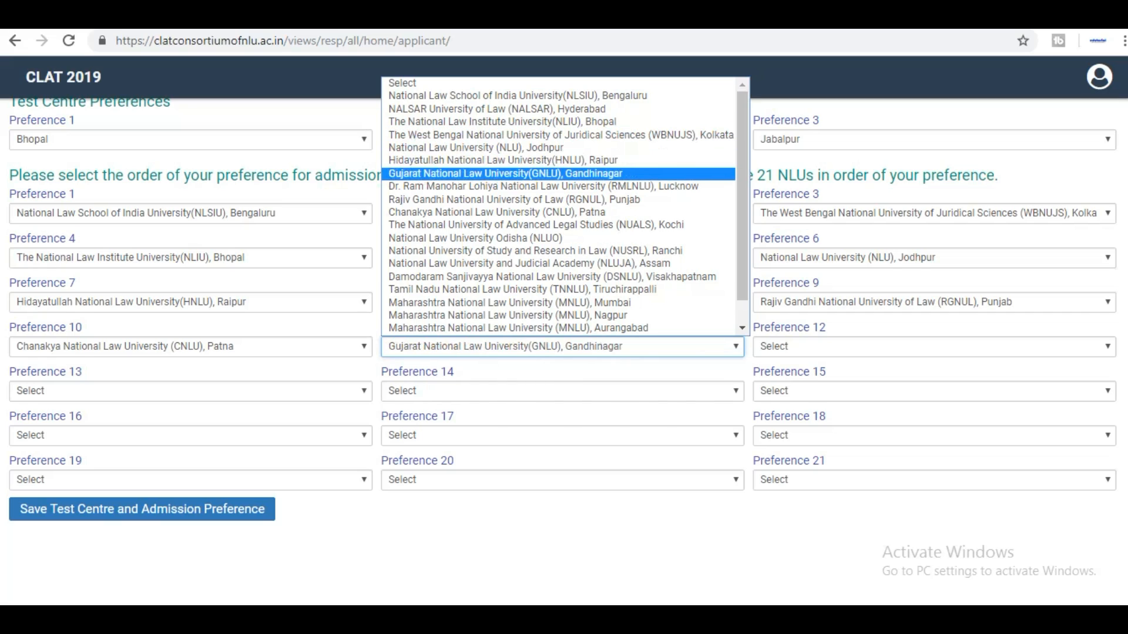
{"action": "key", "text": "Down"}
{"action": "key", "text": "Down"}
{"action": "key", "text": "Down"}
{"action": "key", "text": "Down"}
{"action": "key", "text": "Down"}
{"action": "key", "text": "Down"}
{"action": "key", "text": "Down"}
{"action": "key", "text": "Down"}
{"action": "key", "text": "Down"}
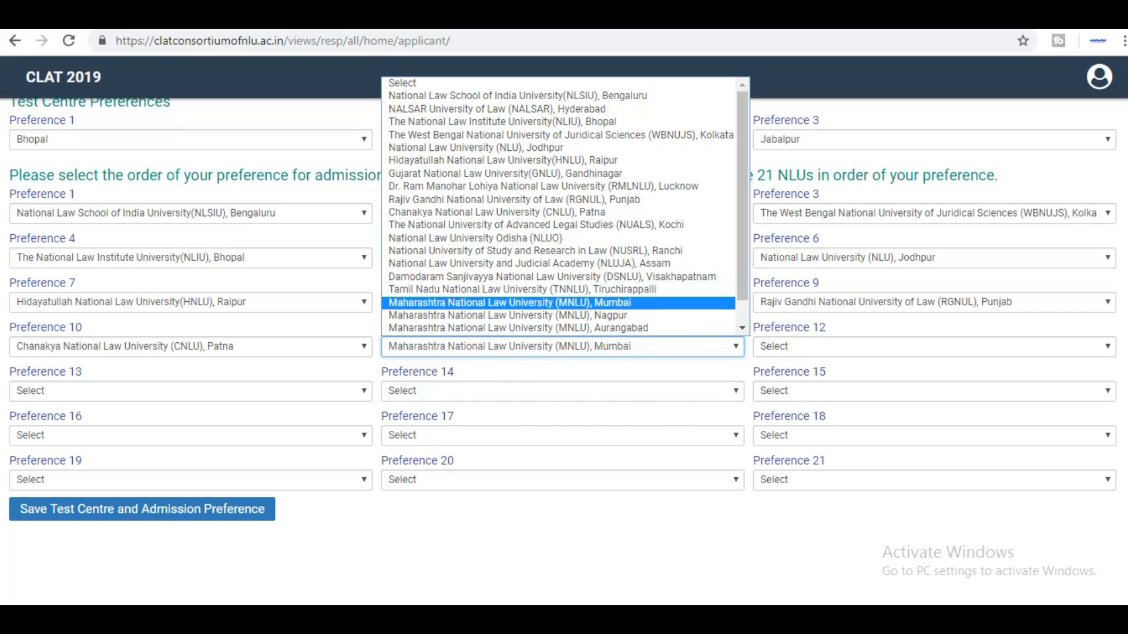
{"action": "key", "text": "Return"}
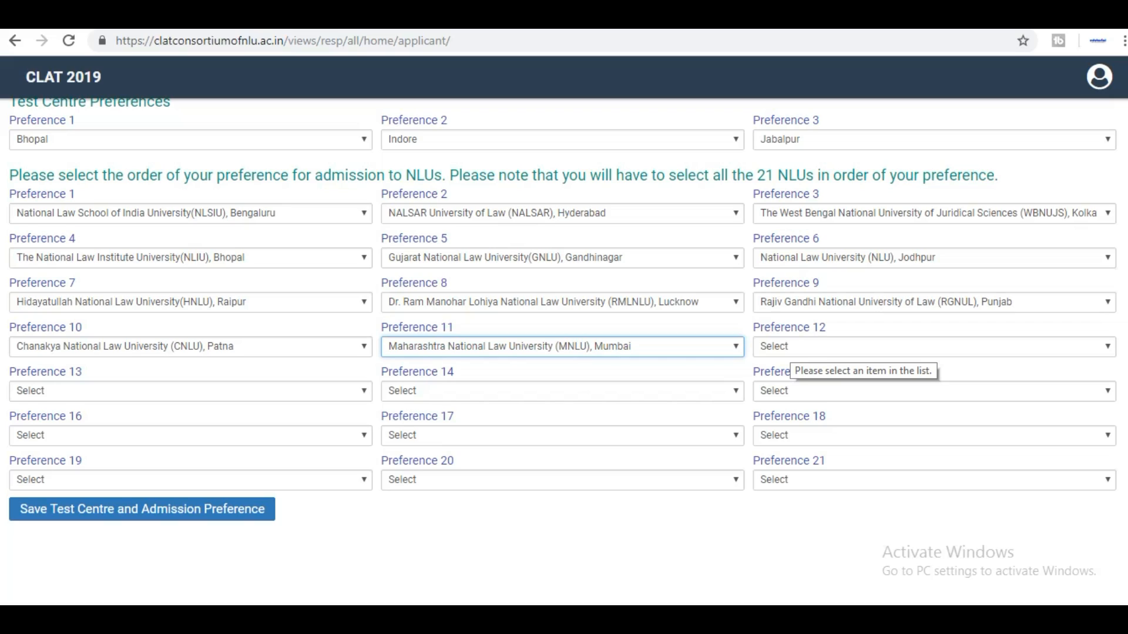
Step: Set Preferences 12–15 to NLUO Odisha, NUALS Kochi, NUSRL Ranchi and NLUJA Assam
{"action": "left_click", "coordinate": [791, 348]}
{"action": "key", "text": "Down"}
{"action": "key", "text": "Down"}
{"action": "key", "text": "Down"}
{"action": "key", "text": "Down"}
{"action": "key", "text": "Down"}
{"action": "key", "text": "Down"}
{"action": "key", "text": "Down"}
{"action": "key", "text": "Down"}
{"action": "key", "text": "Down"}
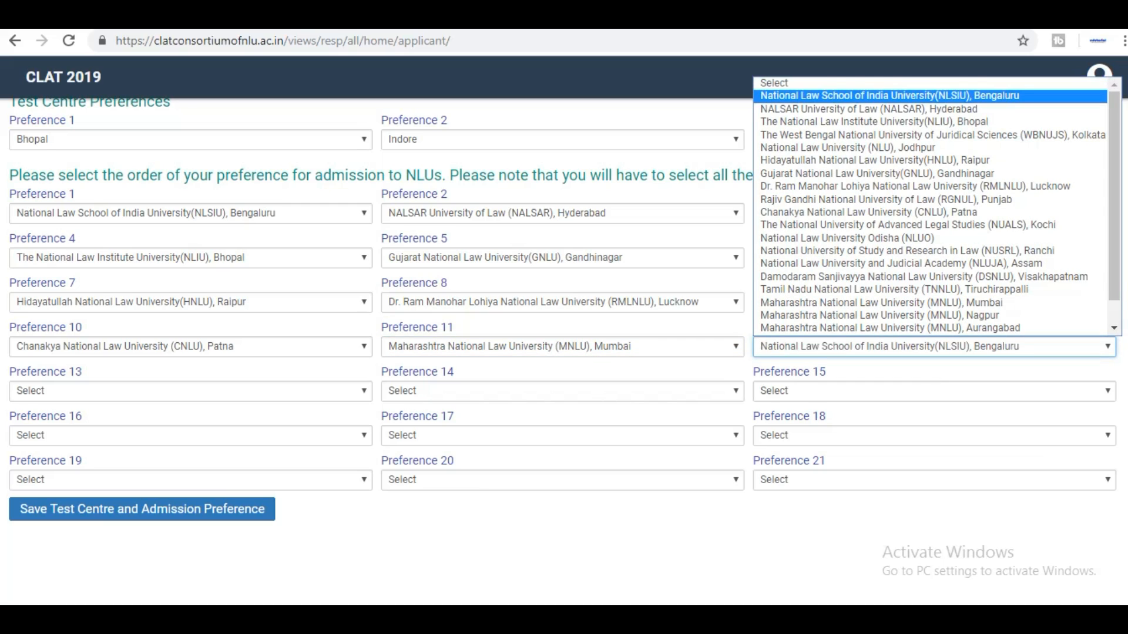
{"action": "key", "text": "Down"}
{"action": "key", "text": "Down"}
{"action": "key", "text": "Down"}
{"action": "key", "text": "Return"}
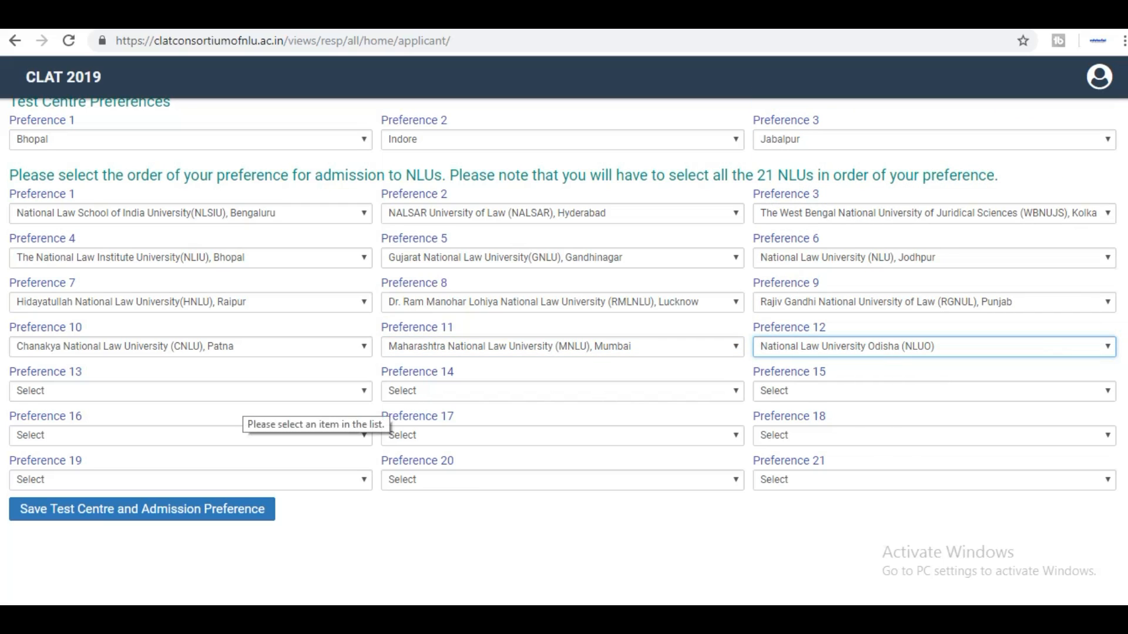
{"action": "left_click", "coordinate": [238, 392]}
{"action": "key", "text": "Down"}
{"action": "key", "text": "Down"}
{"action": "key", "text": "Down"}
{"action": "key", "text": "Down"}
{"action": "key", "text": "Down"}
{"action": "key", "text": "Down"}
{"action": "key", "text": "Down"}
{"action": "key", "text": "Down"}
{"action": "key", "text": "Down"}
{"action": "key", "text": "Down"}
{"action": "key", "text": "Down"}
{"action": "key", "text": "Down"}
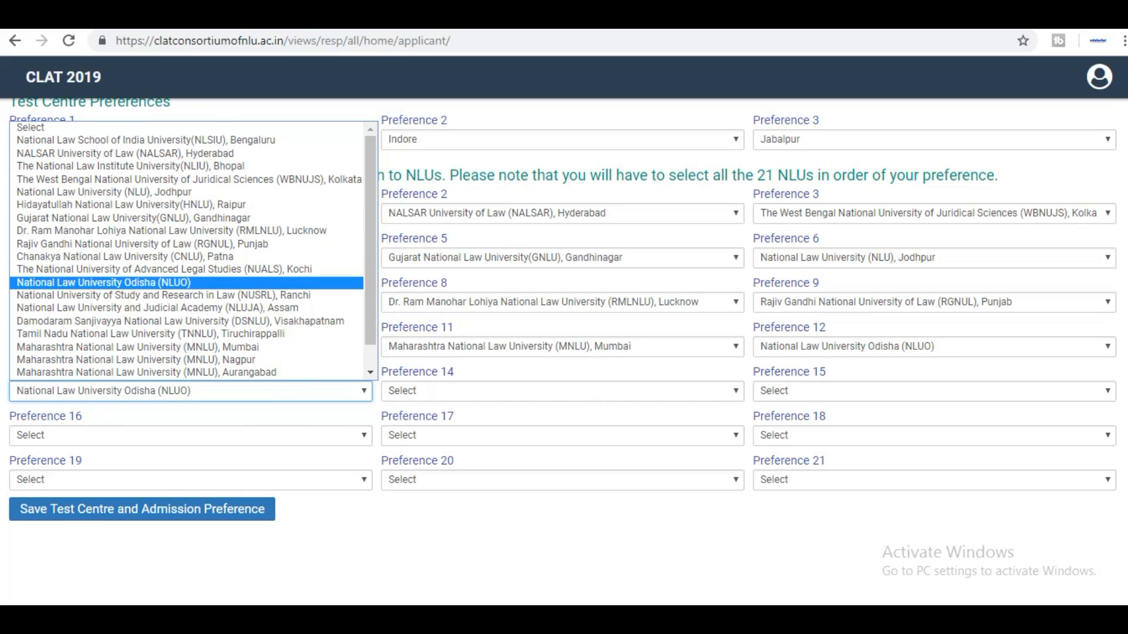
{"action": "key", "text": "Up"}
{"action": "key", "text": "Return"}
{"action": "left_click", "coordinate": [562, 392]}
{"action": "key", "text": "Down"}
{"action": "key", "text": "Down"}
{"action": "key", "text": "Down"}
{"action": "key", "text": "Down"}
{"action": "key", "text": "Down"}
{"action": "key", "text": "Down"}
{"action": "key", "text": "Down"}
{"action": "key", "text": "Down"}
{"action": "key", "text": "Down"}
{"action": "key", "text": "Down"}
{"action": "key", "text": "Down"}
{"action": "key", "text": "Down"}
{"action": "key", "text": "Down"}
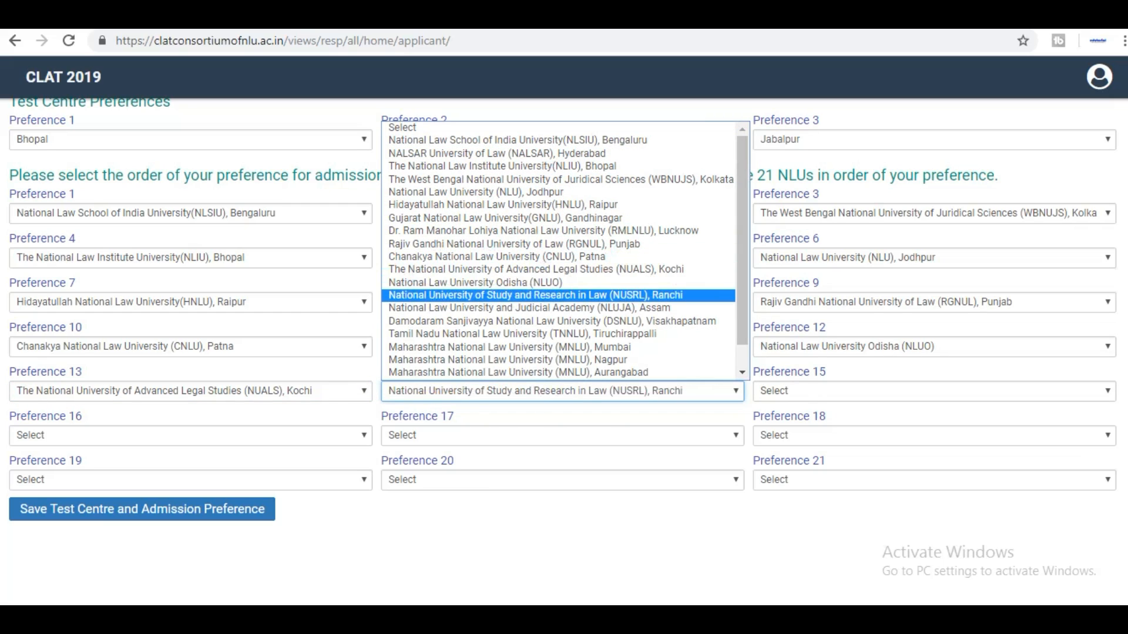
{"action": "key", "text": "Return"}
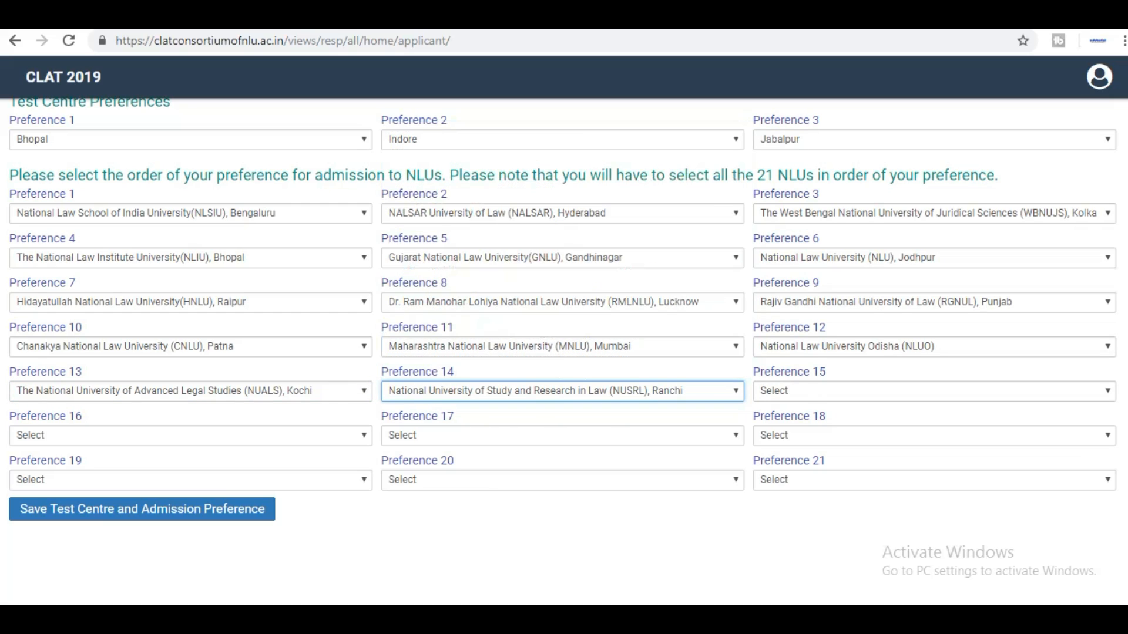
{"action": "left_click", "coordinate": [934, 391]}
{"action": "key", "text": "Down"}
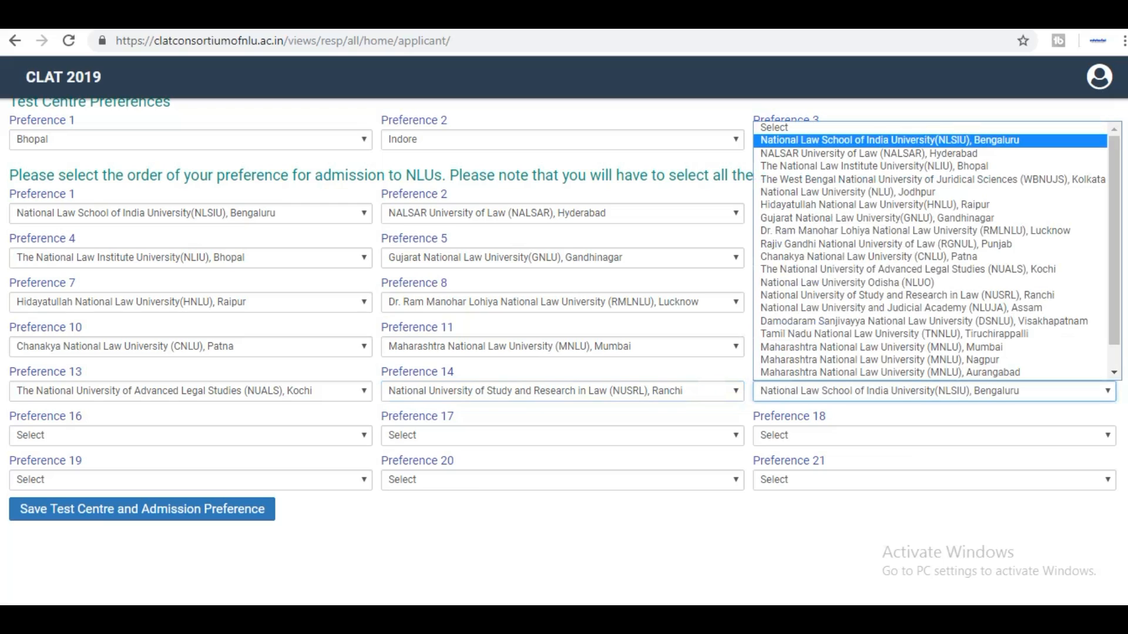
{"action": "key", "text": "Down"}
{"action": "key", "text": "Down"}
{"action": "key", "text": "Down"}
{"action": "key", "text": "Down"}
{"action": "key", "text": "Down"}
{"action": "key", "text": "Down"}
{"action": "key", "text": "Down"}
{"action": "key", "text": "Down"}
{"action": "key", "text": "Down"}
{"action": "key", "text": "Down"}
{"action": "key", "text": "Down"}
{"action": "key", "text": "Down"}
{"action": "key", "text": "Down"}
{"action": "key", "text": "Return"}
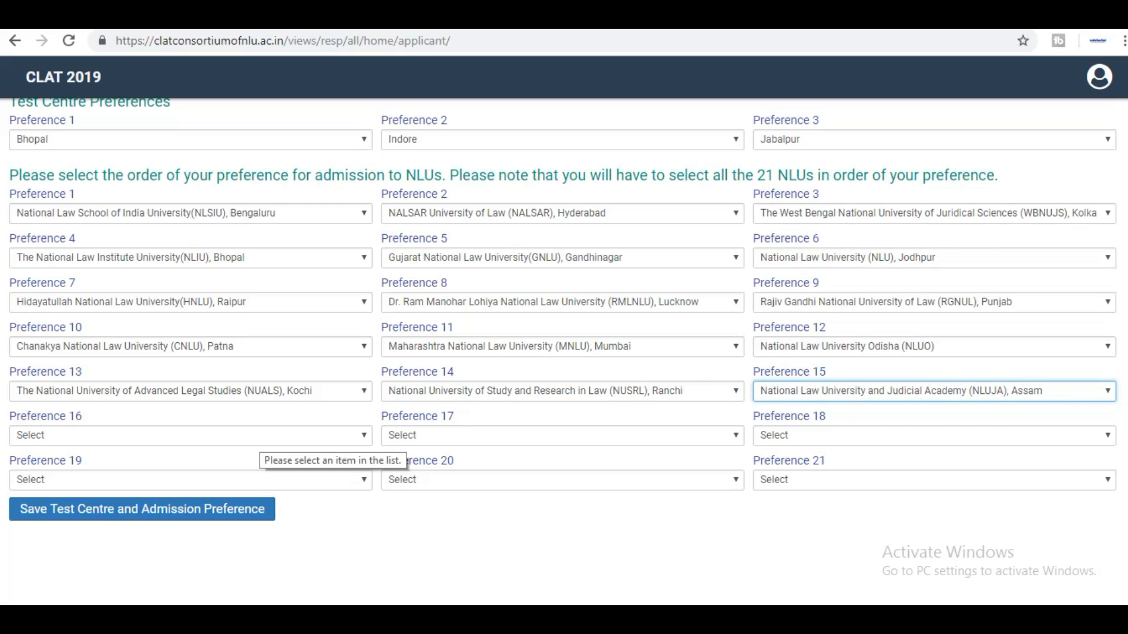
Step: Set Preferences 16–18 to DSNLU Visakhapatnam, TNNLU Tiruchirappalli and MNLU Nagpur
{"action": "key", "text": "Tab"}
{"action": "key", "text": "alt+Down"}
{"action": "key", "text": "Down"}
{"action": "key", "text": "Down"}
{"action": "key", "text": "Down"}
{"action": "key", "text": "Down"}
{"action": "key", "text": "Down"}
{"action": "key", "text": "Down"}
{"action": "key", "text": "Down"}
{"action": "key", "text": "Down"}
{"action": "key", "text": "Down"}
{"action": "key", "text": "Down"}
{"action": "key", "text": "Down"}
{"action": "key", "text": "Down"}
{"action": "key", "text": "Down"}
{"action": "key", "text": "Down"}
{"action": "key", "text": "Down"}
{"action": "key", "text": "Down"}
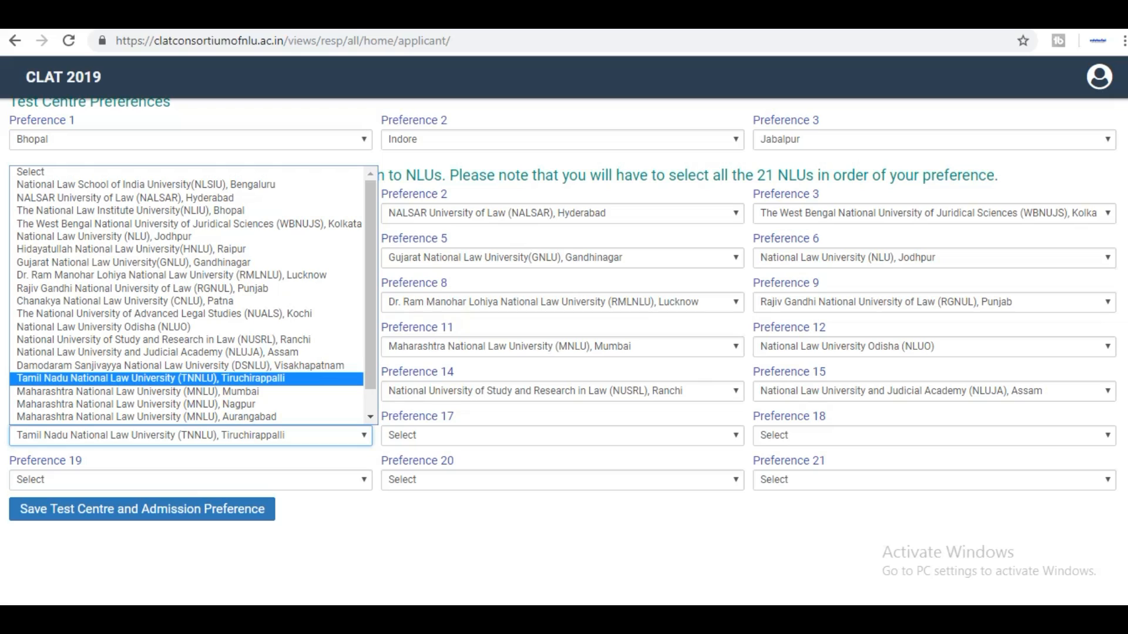
{"action": "key", "text": "Up"}
{"action": "key", "text": "Return"}
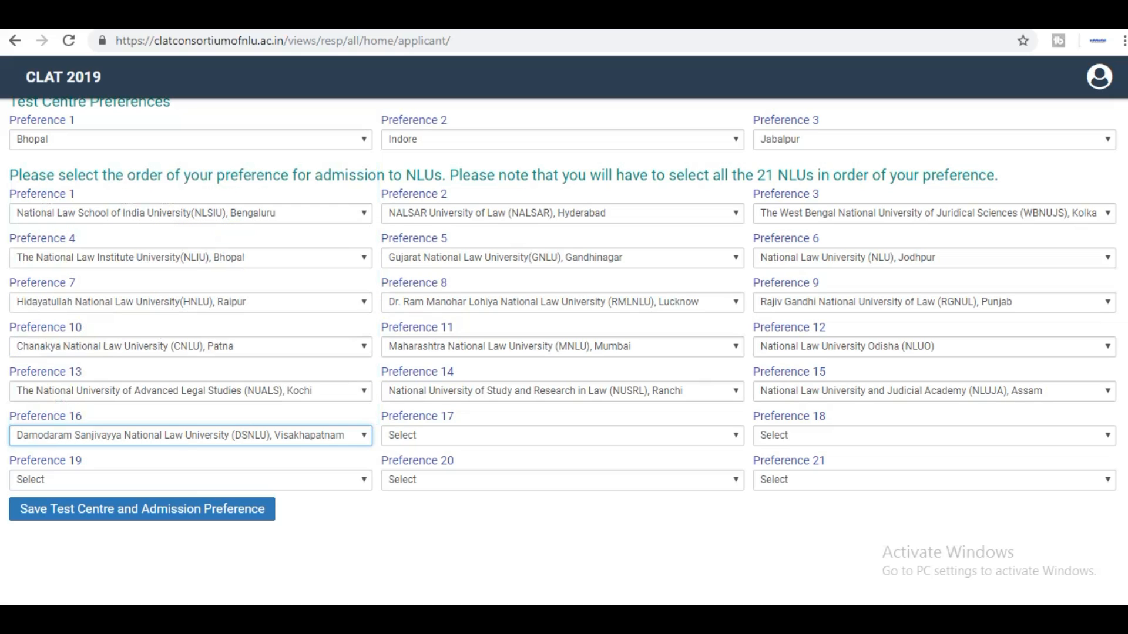
{"action": "key", "text": "Tab"}
{"action": "key", "text": "alt+Down"}
{"action": "key", "text": "Down"}
{"action": "key", "text": "Down"}
{"action": "key", "text": "Down"}
{"action": "key", "text": "Down"}
{"action": "key", "text": "Down"}
{"action": "key", "text": "Down"}
{"action": "key", "text": "Down"}
{"action": "key", "text": "Down"}
{"action": "key", "text": "Down"}
{"action": "key", "text": "Down"}
{"action": "key", "text": "Down"}
{"action": "key", "text": "Down"}
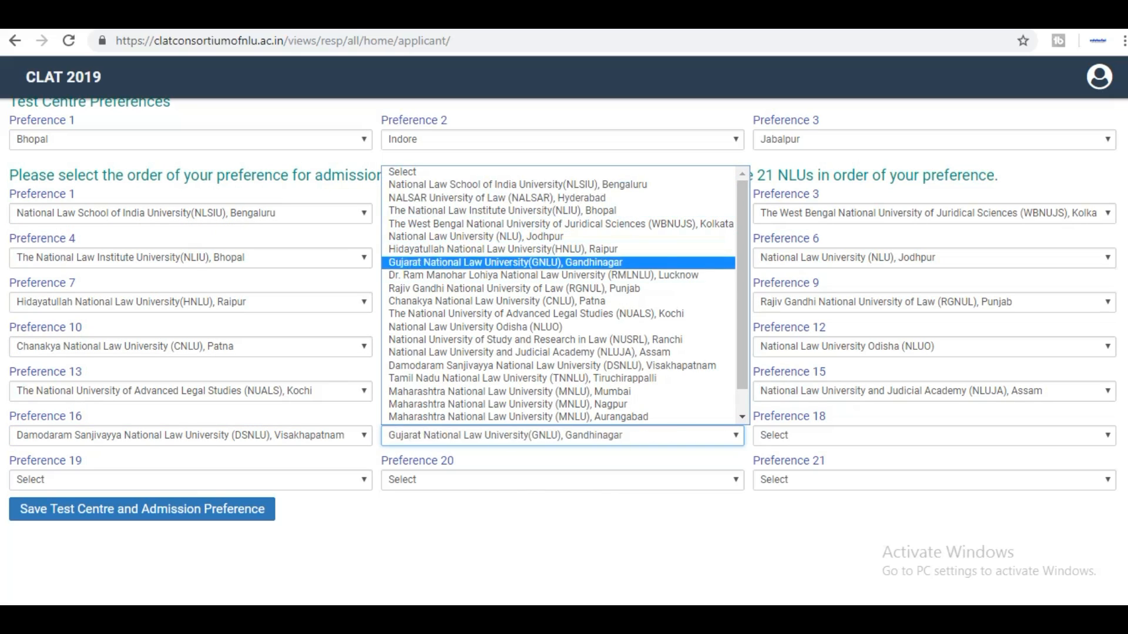
{"action": "key", "text": "Down"}
{"action": "key", "text": "Down"}
{"action": "key", "text": "Down"}
{"action": "key", "text": "Down"}
{"action": "key", "text": "Return"}
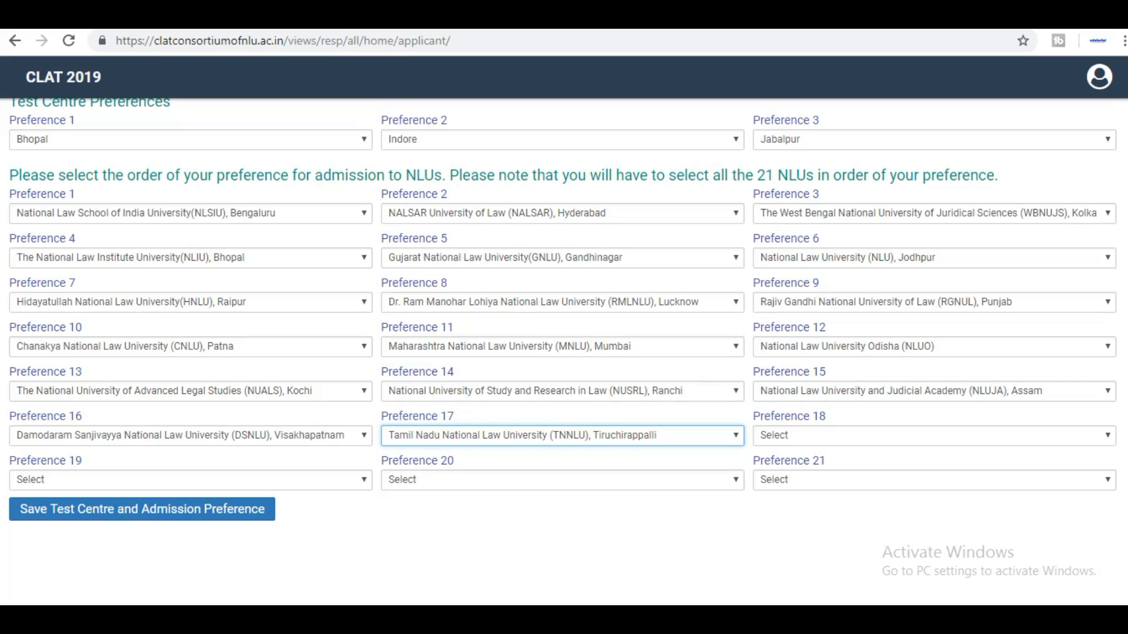
{"action": "key", "text": "Tab"}
{"action": "key", "text": "alt+Down"}
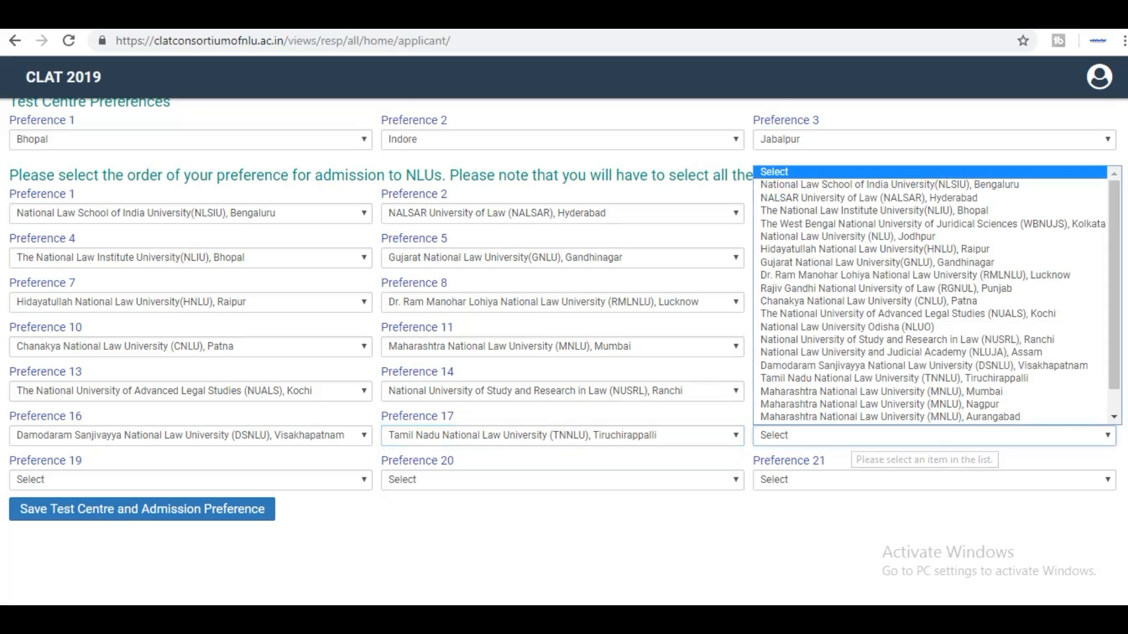
{"action": "key", "text": "Down"}
{"action": "key", "text": "Down"}
{"action": "key", "text": "Down"}
{"action": "key", "text": "Down"}
{"action": "key", "text": "Down"}
{"action": "key", "text": "Down"}
{"action": "key", "text": "Down"}
{"action": "key", "text": "Down"}
{"action": "key", "text": "Down"}
{"action": "key", "text": "Down"}
{"action": "key", "text": "Down"}
{"action": "key", "text": "Down"}
{"action": "key", "text": "Down"}
{"action": "key", "text": "Down"}
{"action": "key", "text": "Down"}
{"action": "key", "text": "Down"}
{"action": "key", "text": "Down"}
{"action": "key", "text": "Down"}
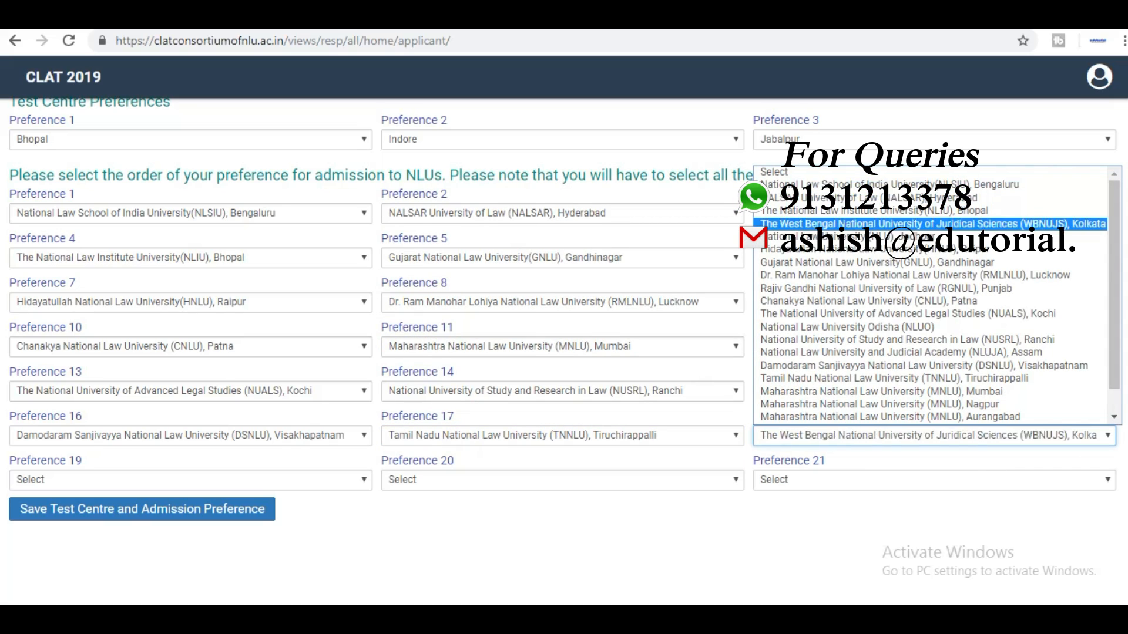
{"action": "key", "text": "Return"}
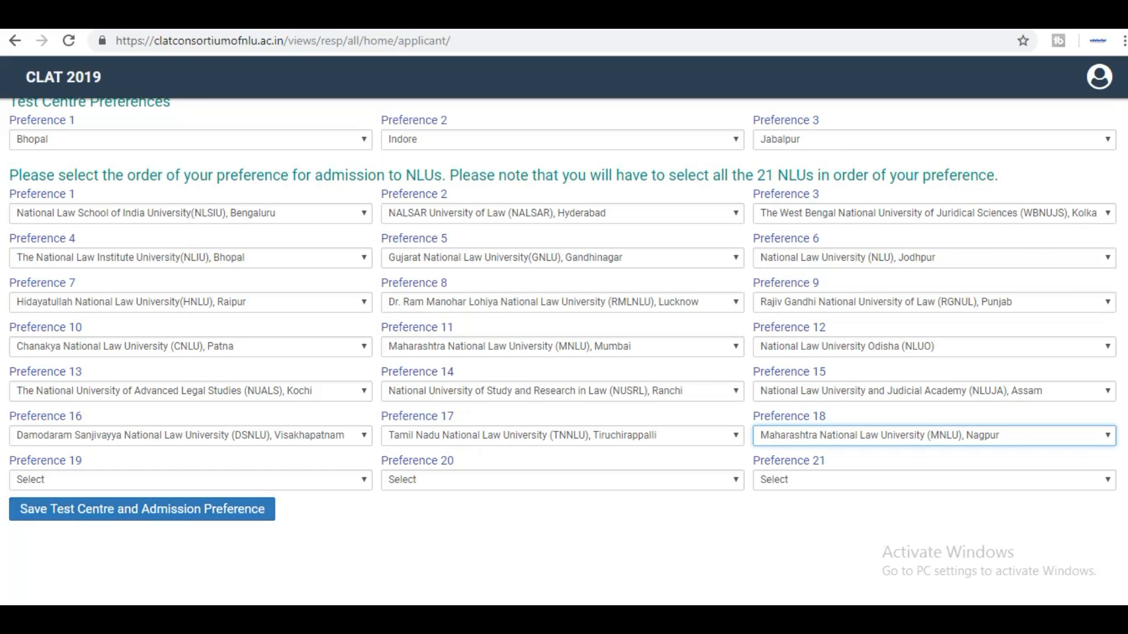
Step: Set Preferences 19–21 to MNLU Aurangabad, HPNLU Shimla and Dharmashastra NLU Jabalpur, then save
{"action": "key", "text": "Tab"}
{"action": "key", "text": "alt+Down"}
{"action": "key", "text": "Down"}
{"action": "key", "text": "Down"}
{"action": "key", "text": "Down"}
{"action": "key", "text": "Down"}
{"action": "key", "text": "Down"}
{"action": "key", "text": "Down"}
{"action": "key", "text": "Down"}
{"action": "key", "text": "Down"}
{"action": "key", "text": "Down"}
{"action": "key", "text": "Down"}
{"action": "key", "text": "Down"}
{"action": "key", "text": "Down"}
{"action": "key", "text": "Down"}
{"action": "key", "text": "Down"}
{"action": "key", "text": "Down"}
{"action": "key", "text": "Down"}
{"action": "key", "text": "Down"}
{"action": "key", "text": "Down"}
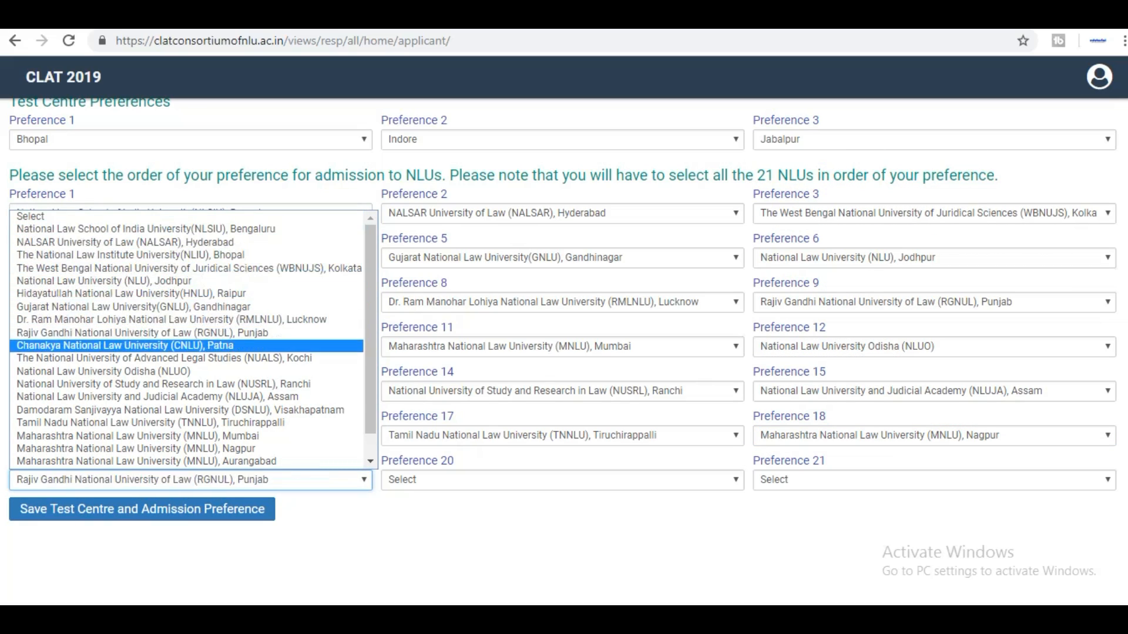
{"action": "key", "text": "Down"}
{"action": "key", "text": "Return"}
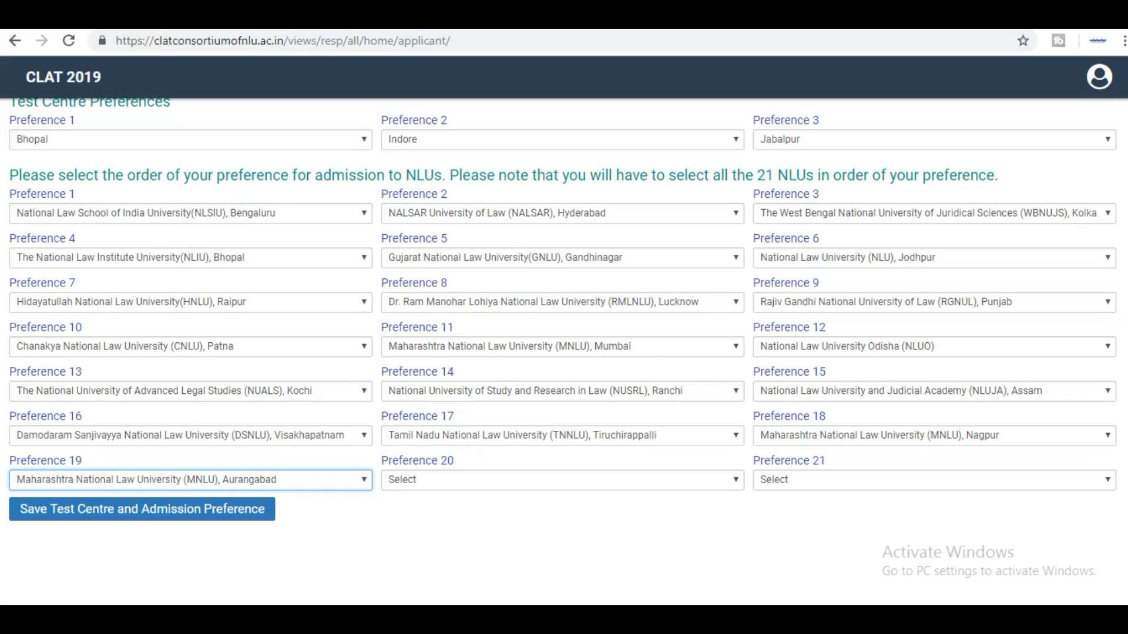
{"action": "key", "text": "Tab"}
{"action": "key", "text": "alt+Down"}
{"action": "key", "text": "Down"}
{"action": "key", "text": "Down"}
{"action": "key", "text": "Down"}
{"action": "key", "text": "Down"}
{"action": "key", "text": "Down"}
{"action": "key", "text": "Down"}
{"action": "key", "text": "Down"}
{"action": "key", "text": "Down"}
{"action": "key", "text": "Down"}
{"action": "key", "text": "Down"}
{"action": "key", "text": "Down"}
{"action": "key", "text": "Down"}
{"action": "key", "text": "Down"}
{"action": "key", "text": "Down"}
{"action": "key", "text": "Down"}
{"action": "key", "text": "Down"}
{"action": "key", "text": "Down"}
{"action": "key", "text": "Down"}
{"action": "key", "text": "Down"}
{"action": "key", "text": "Down"}
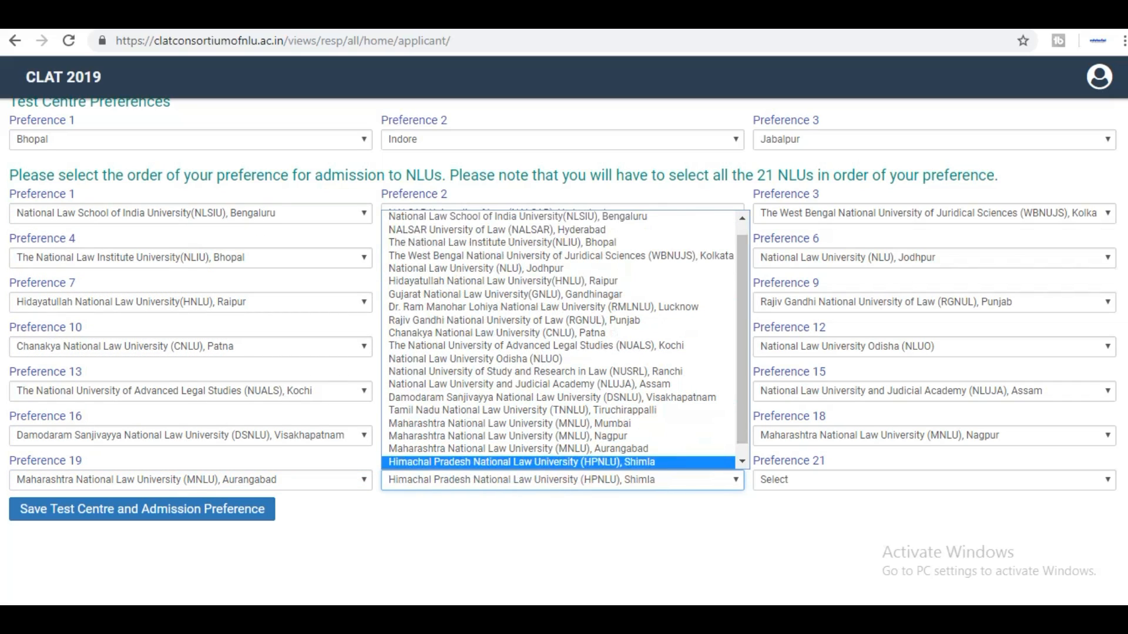
{"action": "key", "text": "Return"}
{"action": "key", "text": "Tab"}
{"action": "key", "text": "alt+Down"}
{"action": "key", "text": "Down"}
{"action": "key", "text": "Down"}
{"action": "key", "text": "Down"}
{"action": "key", "text": "Down"}
{"action": "key", "text": "Down"}
{"action": "key", "text": "Down"}
{"action": "key", "text": "Down"}
{"action": "key", "text": "Down"}
{"action": "key", "text": "Down"}
{"action": "key", "text": "Down"}
{"action": "key", "text": "Down"}
{"action": "key", "text": "Down"}
{"action": "key", "text": "Down"}
{"action": "key", "text": "Down"}
{"action": "key", "text": "Down"}
{"action": "key", "text": "Down"}
{"action": "key", "text": "Down"}
{"action": "key", "text": "Down"}
{"action": "key", "text": "Down"}
{"action": "key", "text": "Down"}
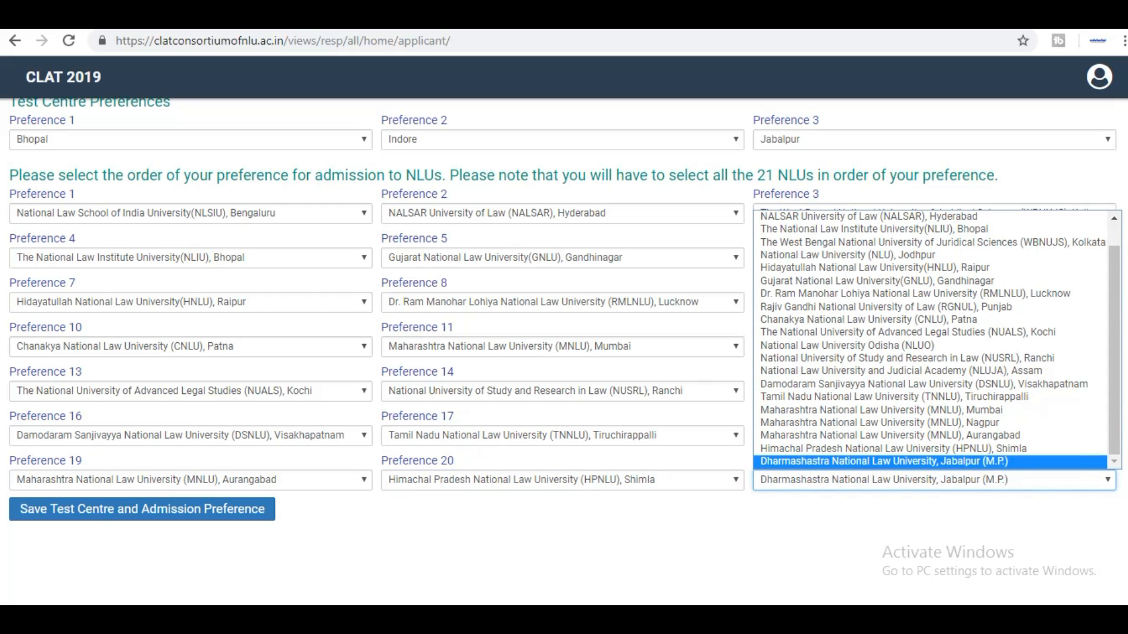
{"action": "key", "text": "Return"}
{"action": "key", "text": "Tab"}
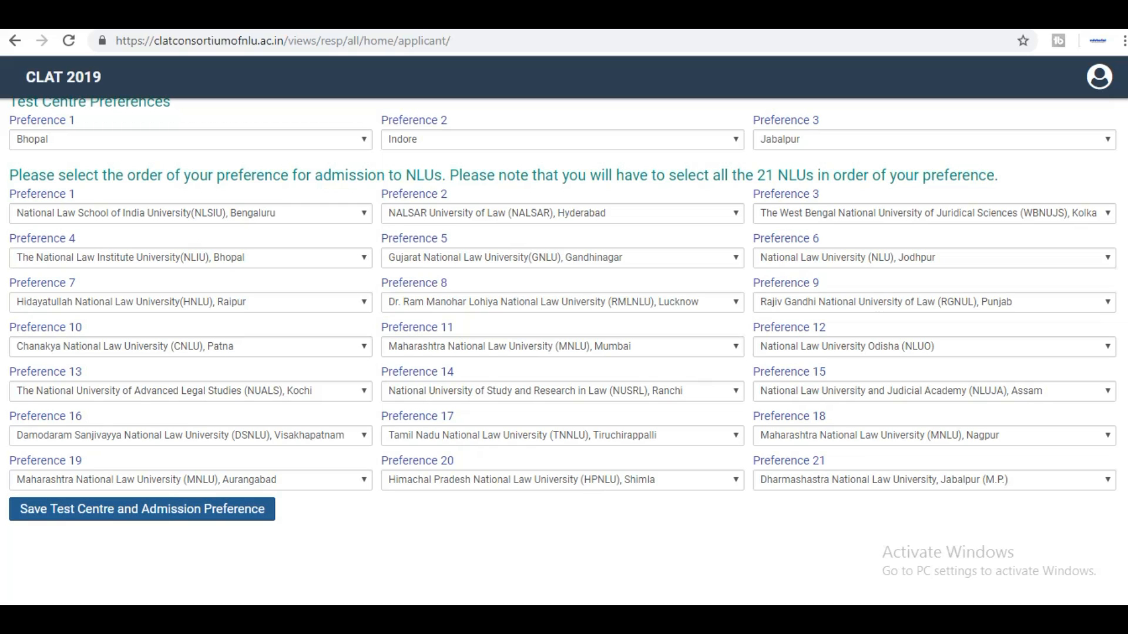
{"action": "left_click", "coordinate": [141, 508]}
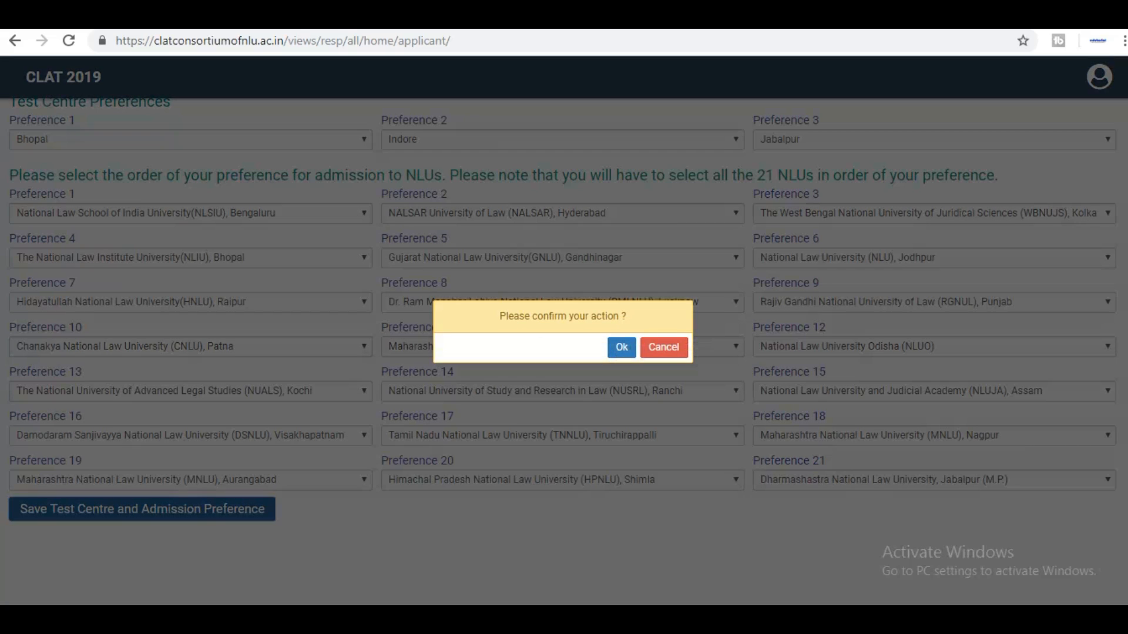
{"action": "left_click", "coordinate": [622, 347]}
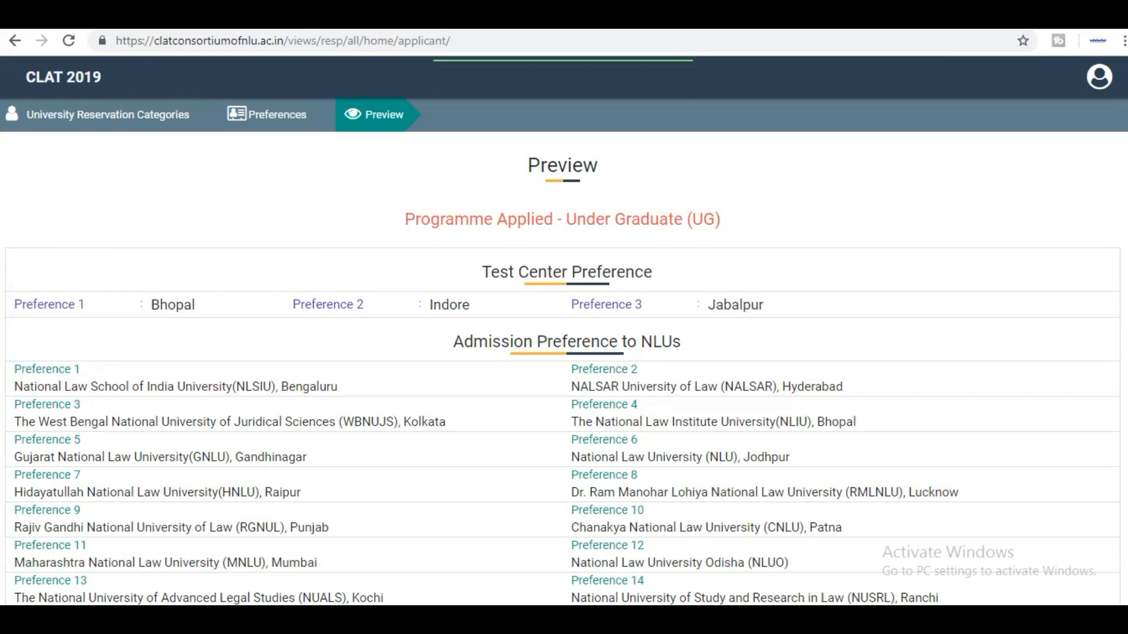
{"action": "scroll", "coordinate": [564, 353], "scroll_direction": "down", "scroll_amount": 3}
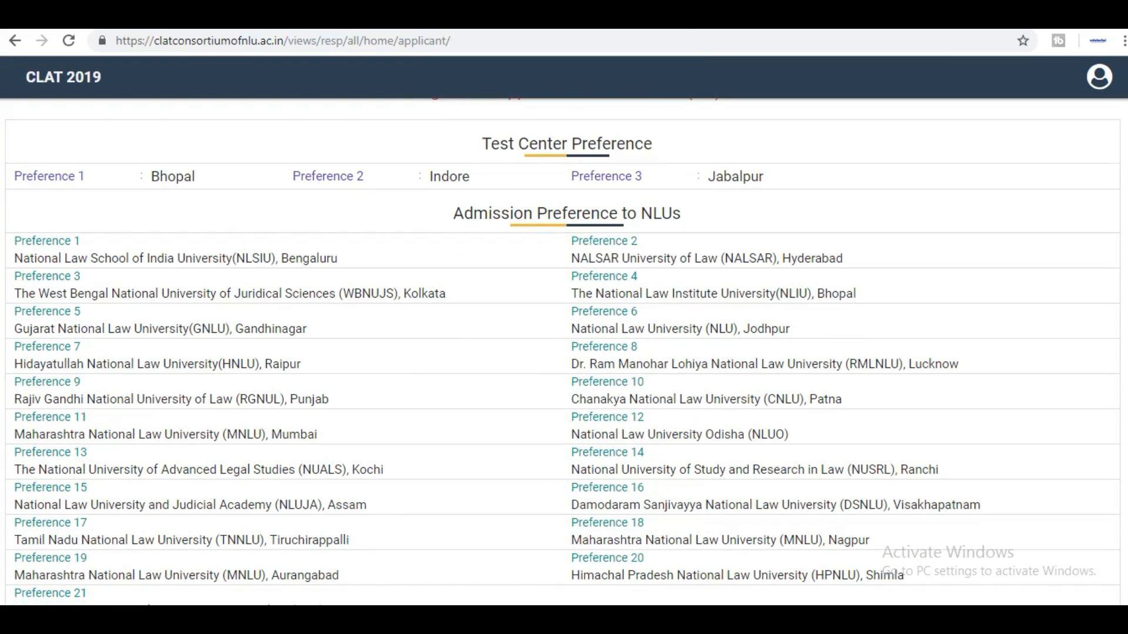
{"action": "left_click_drag", "start_coordinate": [139, 176], "coordinate": [196, 177]}
{"action": "left_click_drag", "start_coordinate": [433, 176], "coordinate": [471, 176]}
{"action": "left_click_drag", "start_coordinate": [706, 176], "coordinate": [764, 176]}
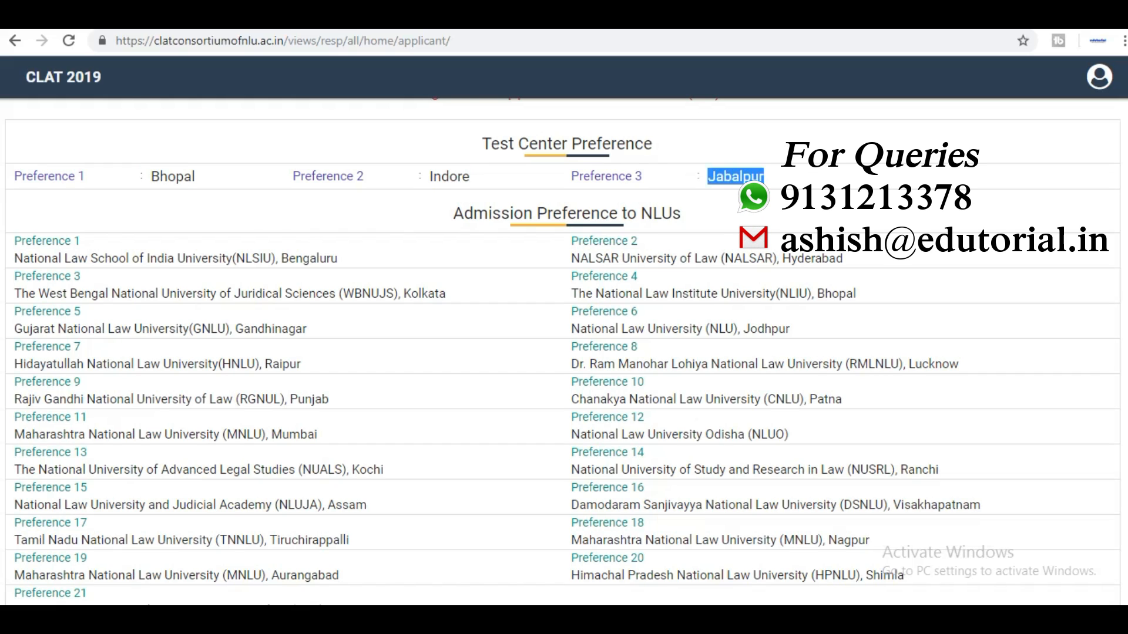
{"action": "scroll", "coordinate": [564, 352], "scroll_direction": "down", "scroll_amount": 3}
{"action": "scroll", "coordinate": [564, 352], "scroll_direction": "up", "scroll_amount": 1}
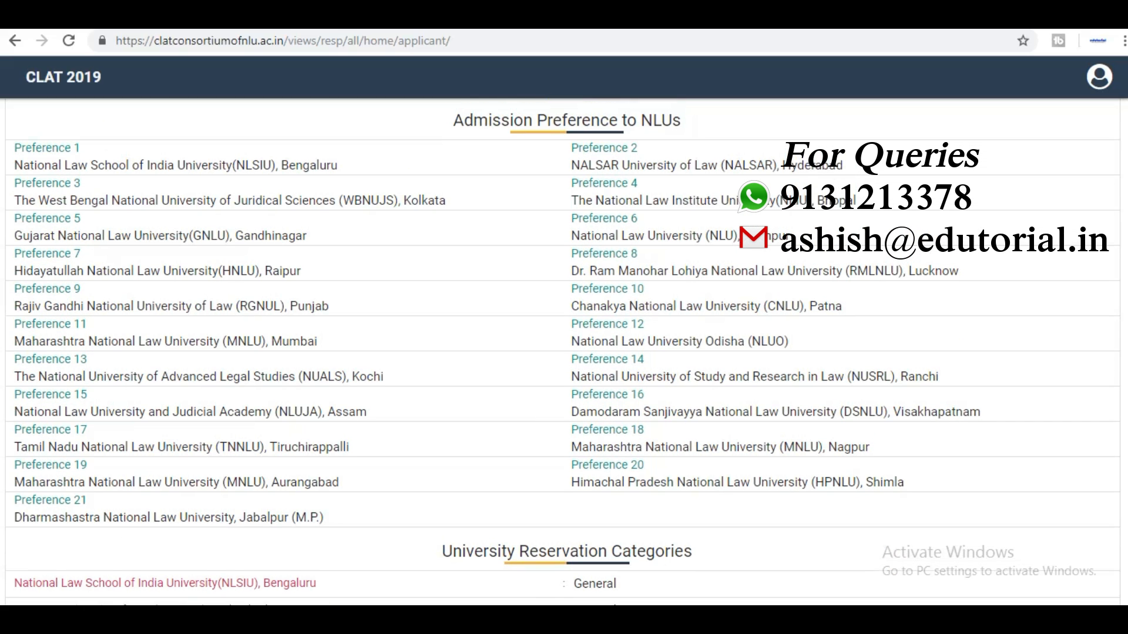
{"action": "scroll", "coordinate": [564, 352], "scroll_direction": "down", "scroll_amount": 6}
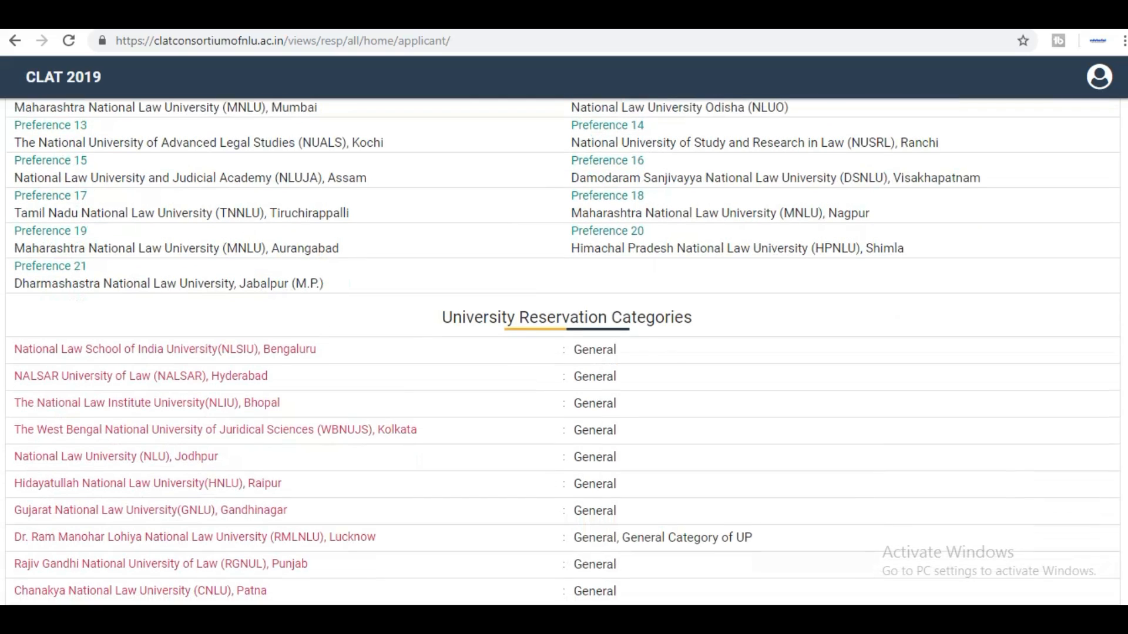
{"action": "scroll", "coordinate": [564, 352], "scroll_direction": "down", "scroll_amount": 2}
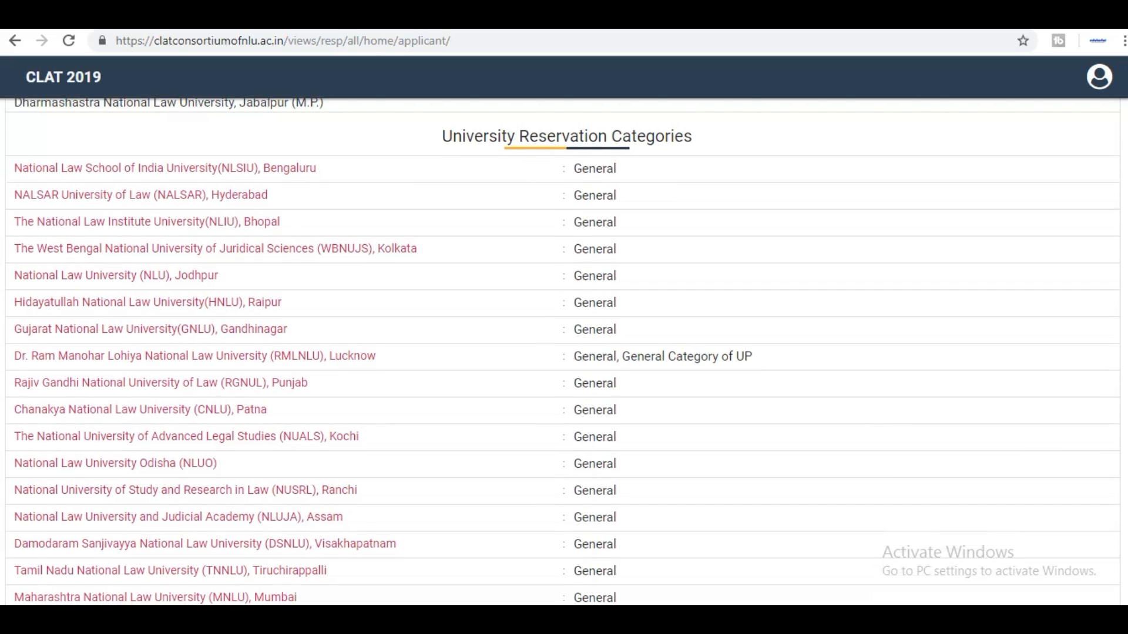
{"action": "scroll", "coordinate": [564, 353], "scroll_direction": "up", "scroll_amount": 1}
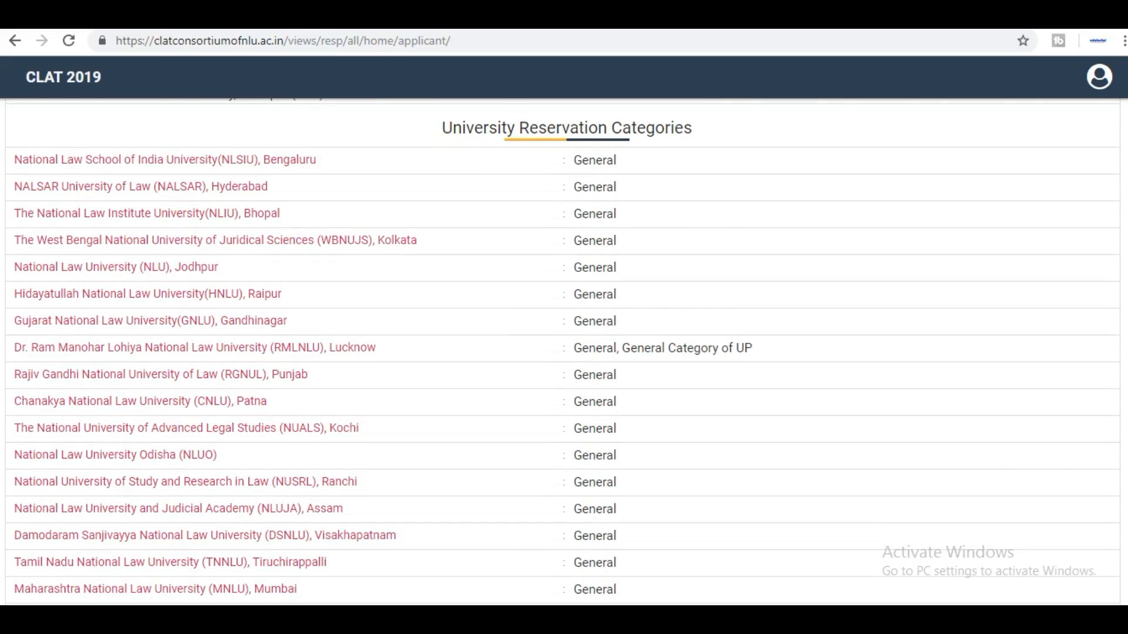
{"action": "scroll", "coordinate": [564, 353], "scroll_direction": "up", "scroll_amount": 1}
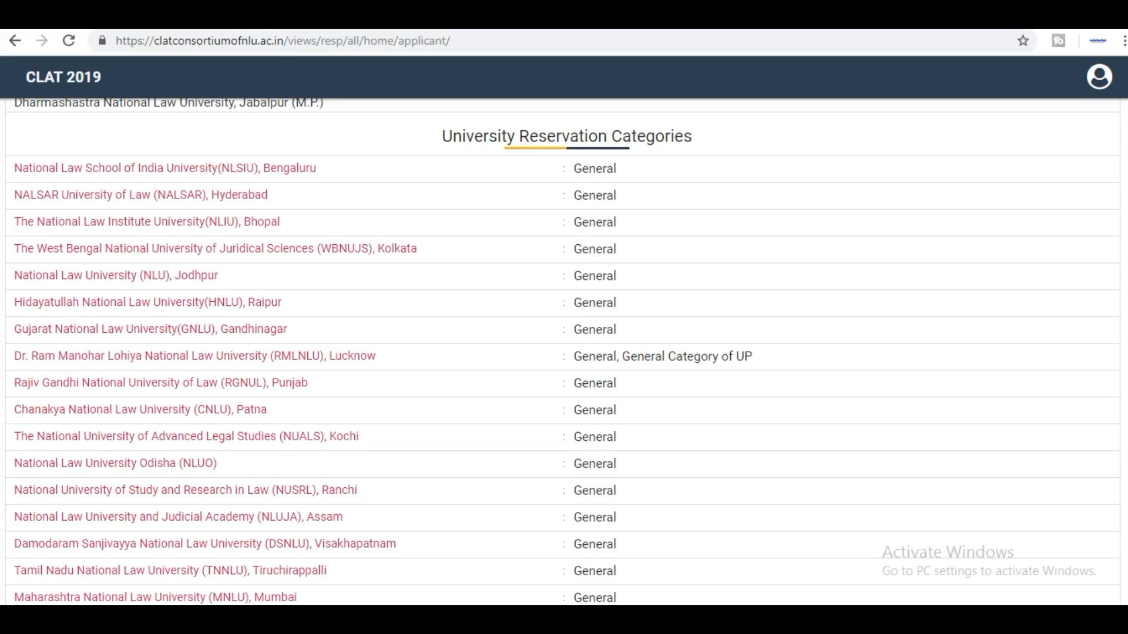
{"action": "left_click_drag", "start_coordinate": [573, 357], "coordinate": [752, 357]}
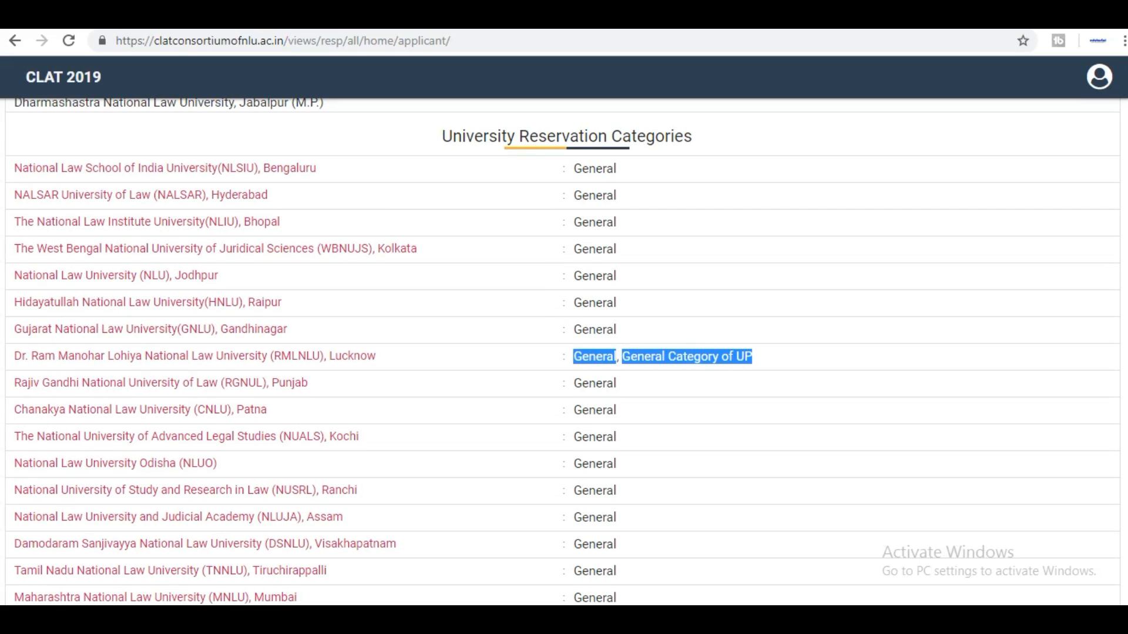
{"action": "left_click", "coordinate": [758, 357]}
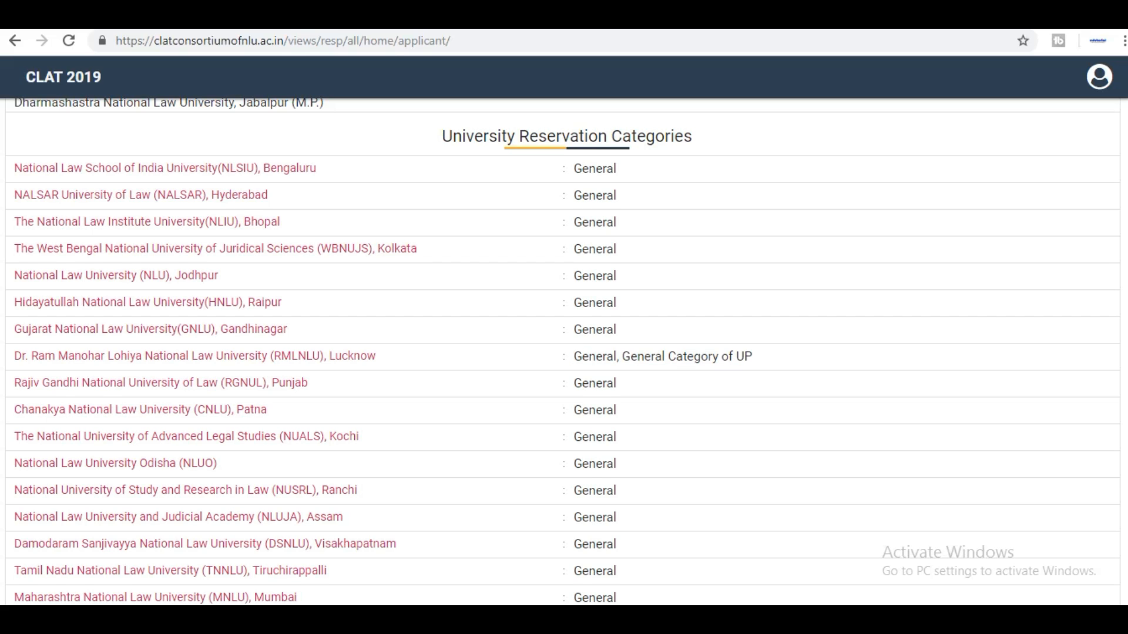
{"action": "scroll", "coordinate": [564, 352], "scroll_direction": "down", "scroll_amount": 7}
{"action": "scroll", "coordinate": [564, 353], "scroll_direction": "up", "scroll_amount": 1}
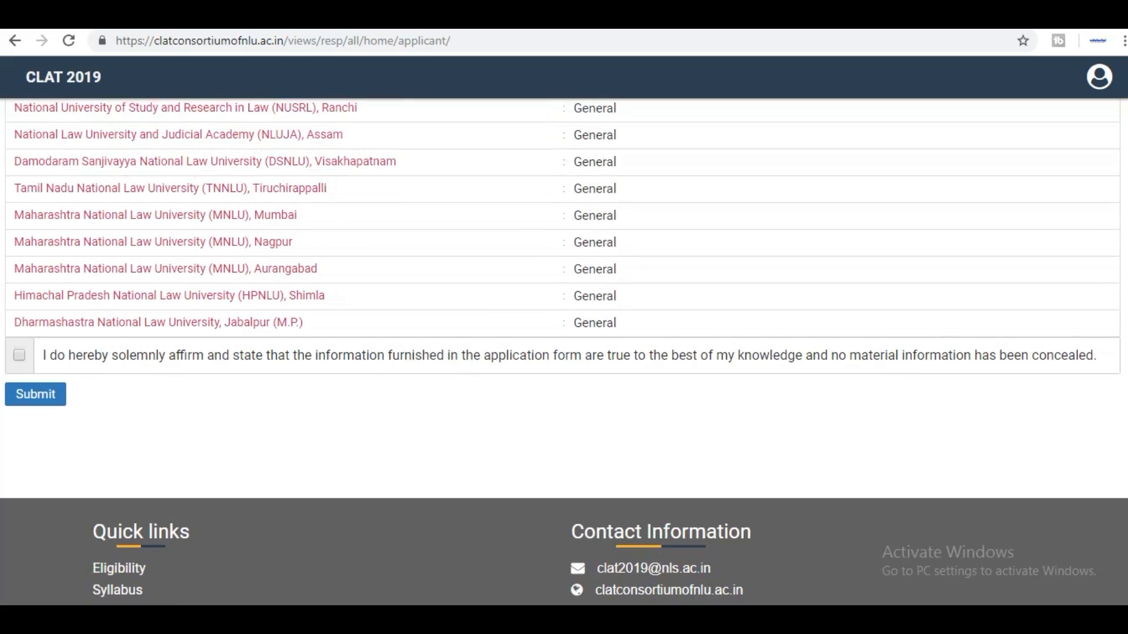
{"action": "scroll", "coordinate": [564, 353], "scroll_direction": "up", "scroll_amount": 2}
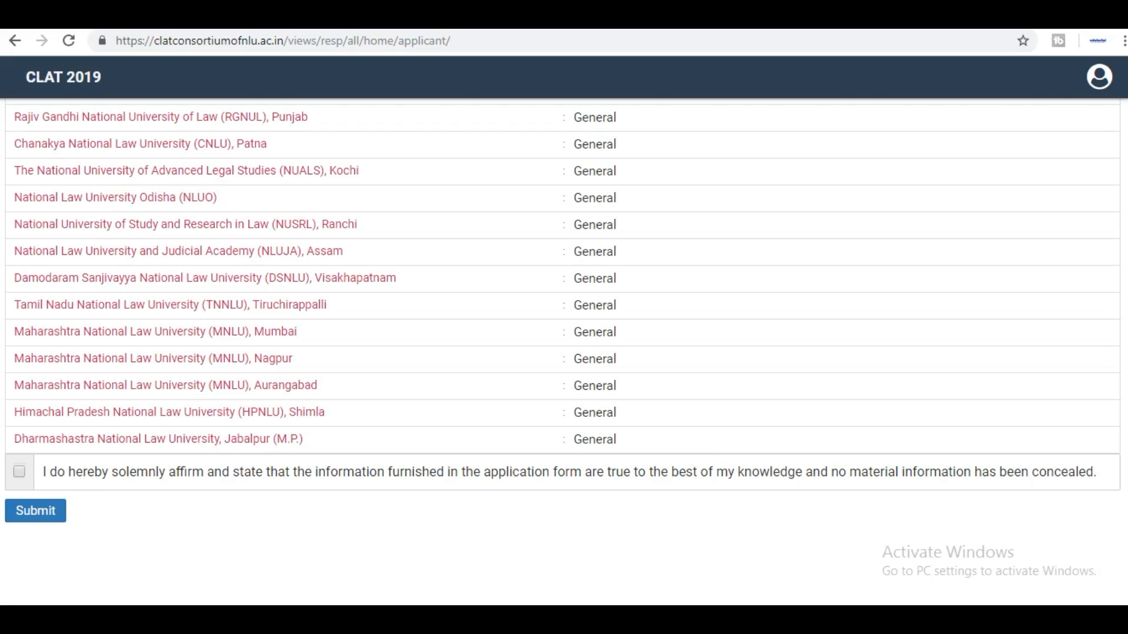
{"action": "scroll", "coordinate": [564, 353], "scroll_direction": "up", "scroll_amount": 5}
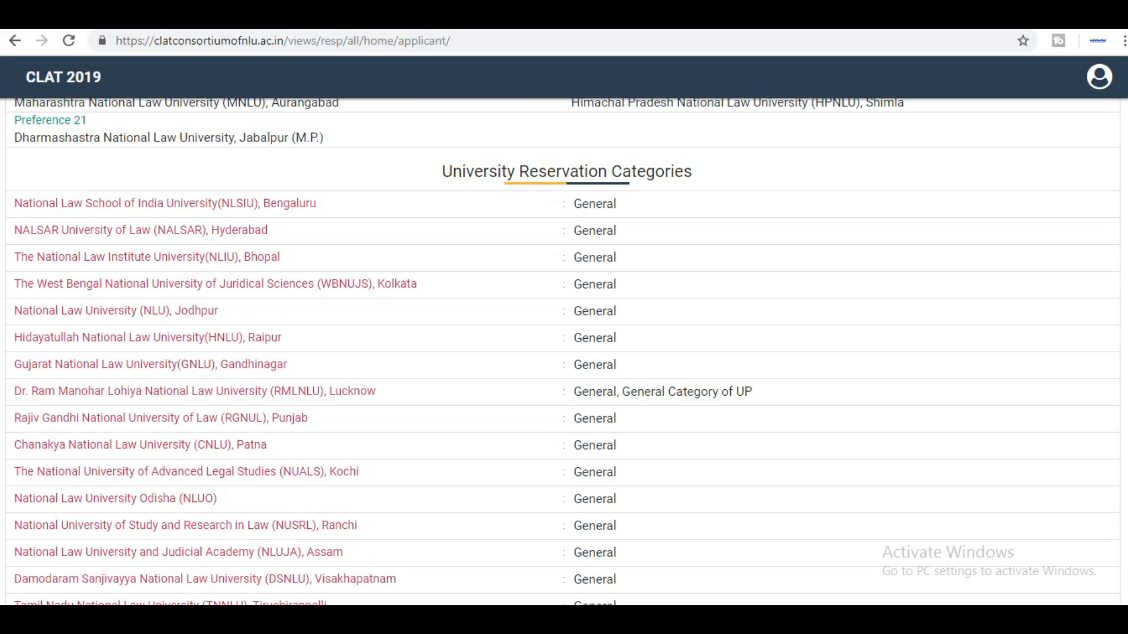
{"action": "scroll", "coordinate": [564, 353], "scroll_direction": "down", "scroll_amount": 5}
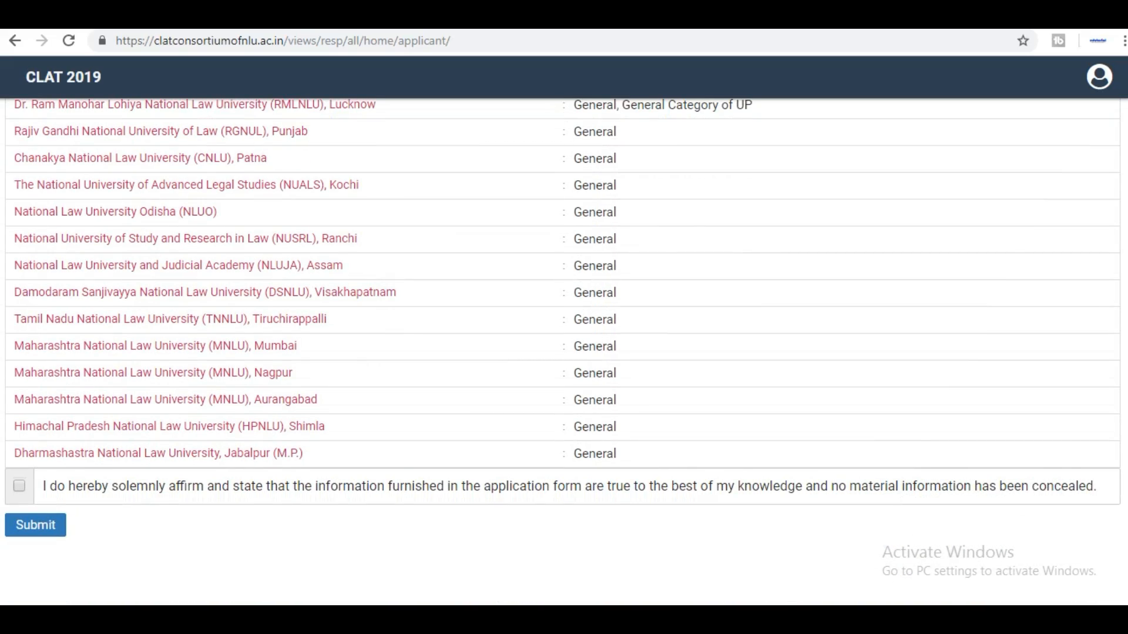
Step: Tick the declaration and confirm final submission of the application form
{"action": "left_click", "coordinate": [19, 486]}
{"action": "left_click", "coordinate": [35, 524]}
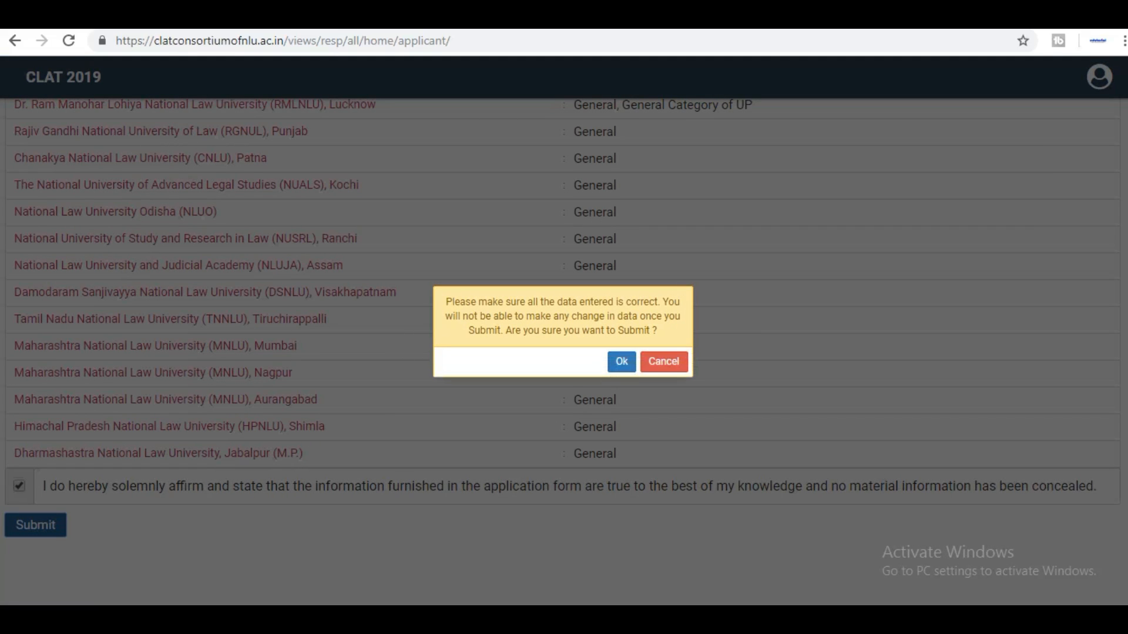
{"action": "left_click", "coordinate": [621, 361]}
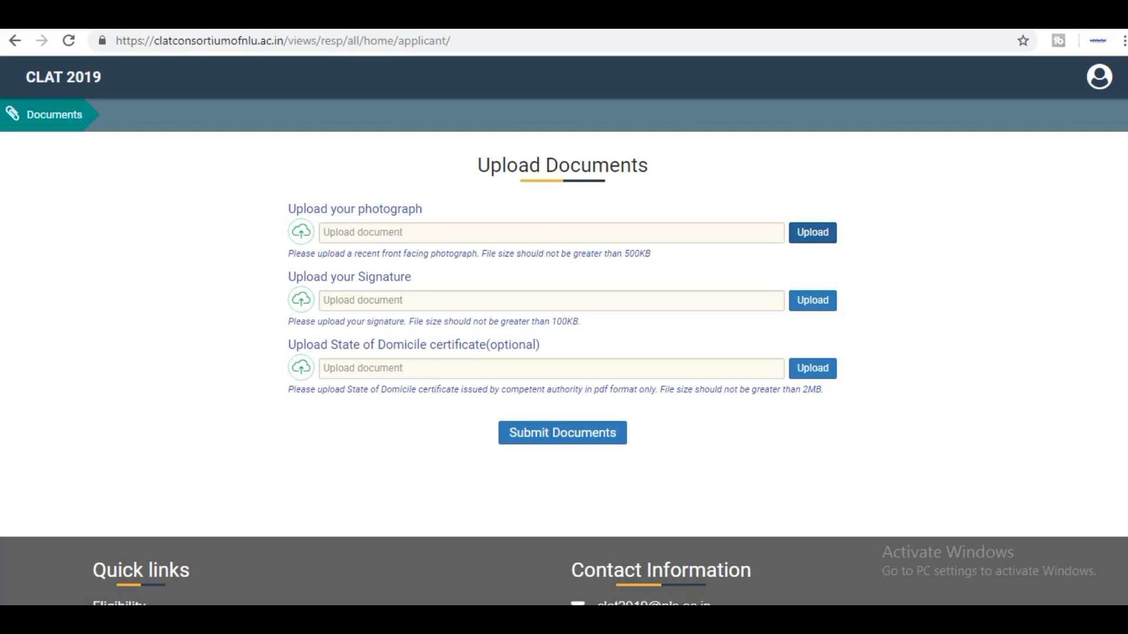
Step: Upload the photograph from the Desktop, zoomed to fill the crop area, and confirm
{"action": "left_click", "coordinate": [812, 232]}
{"action": "left_click", "coordinate": [63, 114]}
{"action": "scroll", "coordinate": [311, 205], "scroll_direction": "down", "scroll_amount": 5}
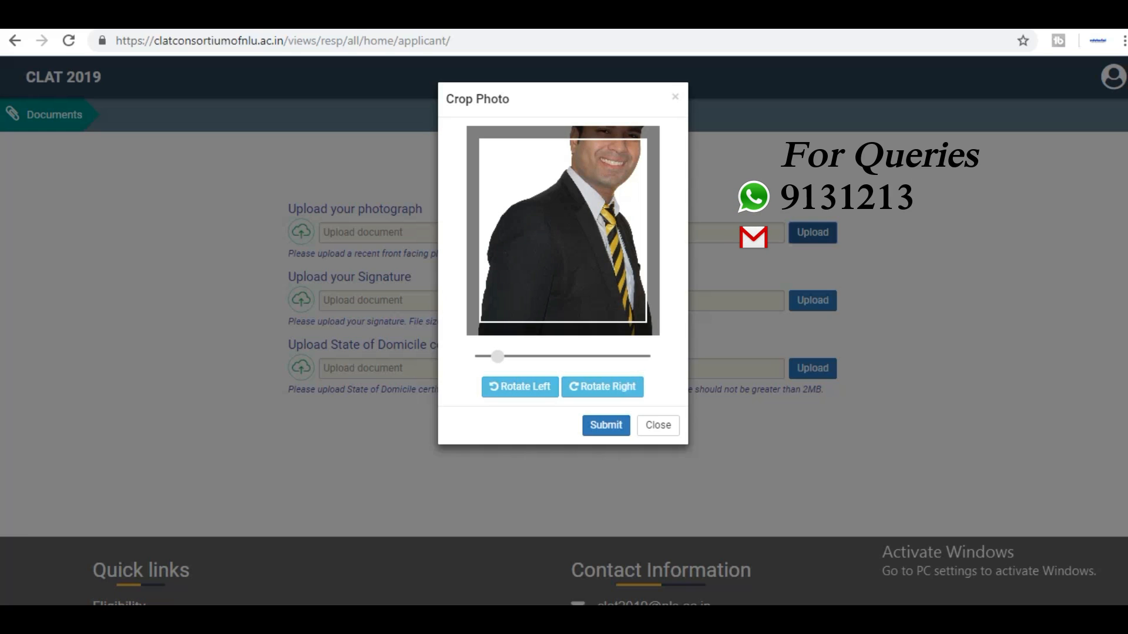
{"action": "mouse_move", "coordinate": [497, 357]}
{"action": "left_mouse_down"}
{"action": "mouse_move", "coordinate": [521, 357]}
{"action": "mouse_move", "coordinate": [482, 357]}
{"action": "left_mouse_up"}
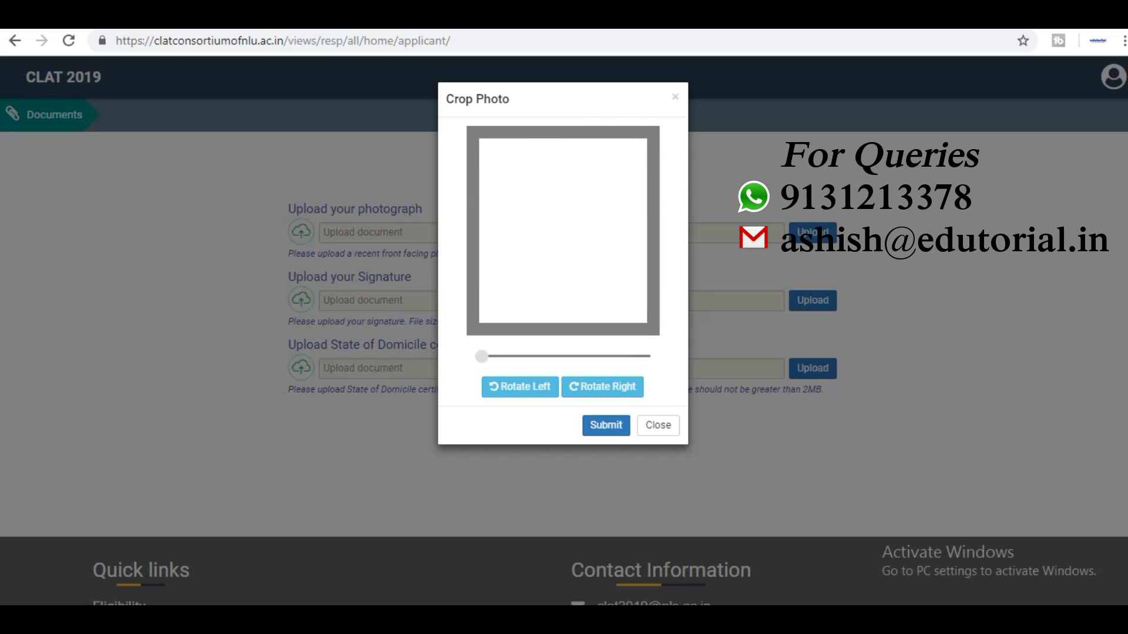
{"action": "left_click_drag", "start_coordinate": [482, 357], "coordinate": [492, 357]}
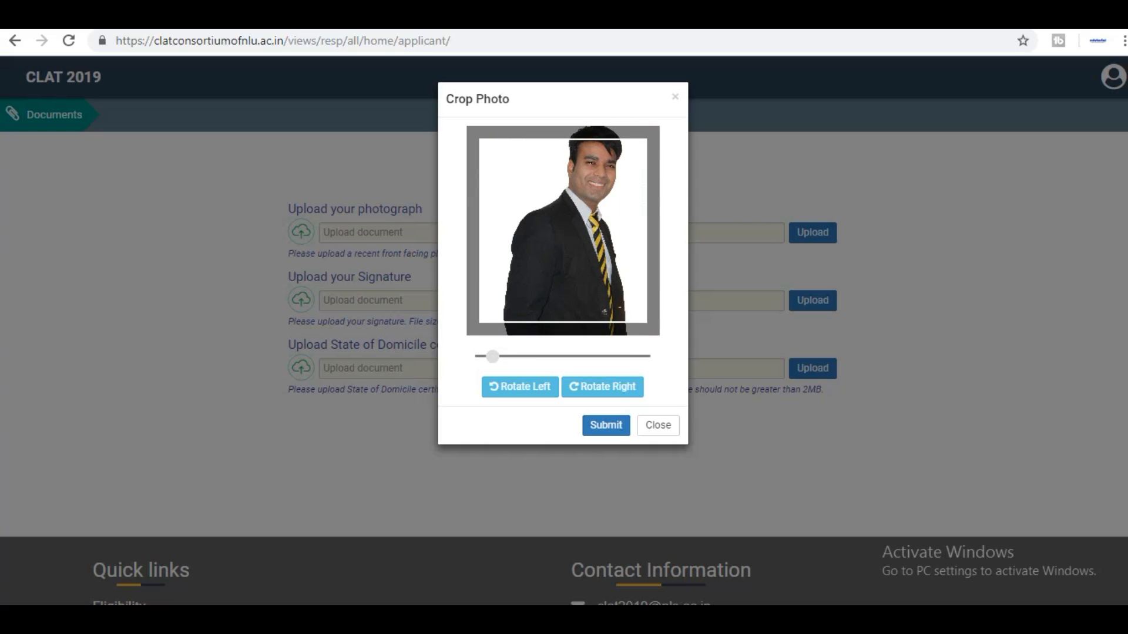
{"action": "left_click", "coordinate": [606, 424]}
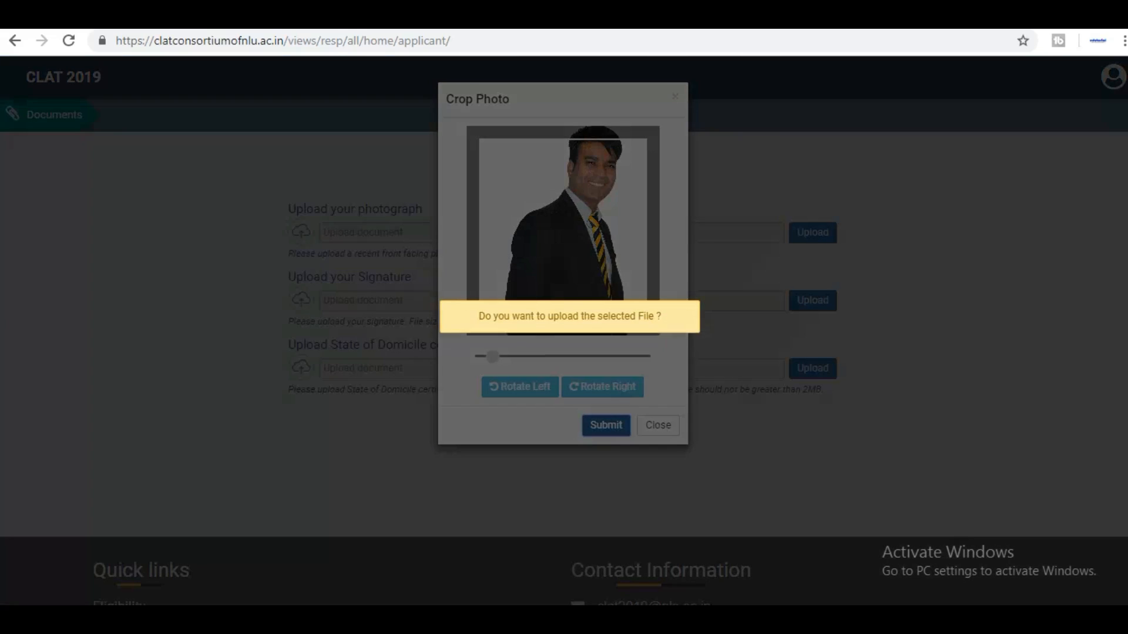
{"action": "left_click", "coordinate": [628, 348]}
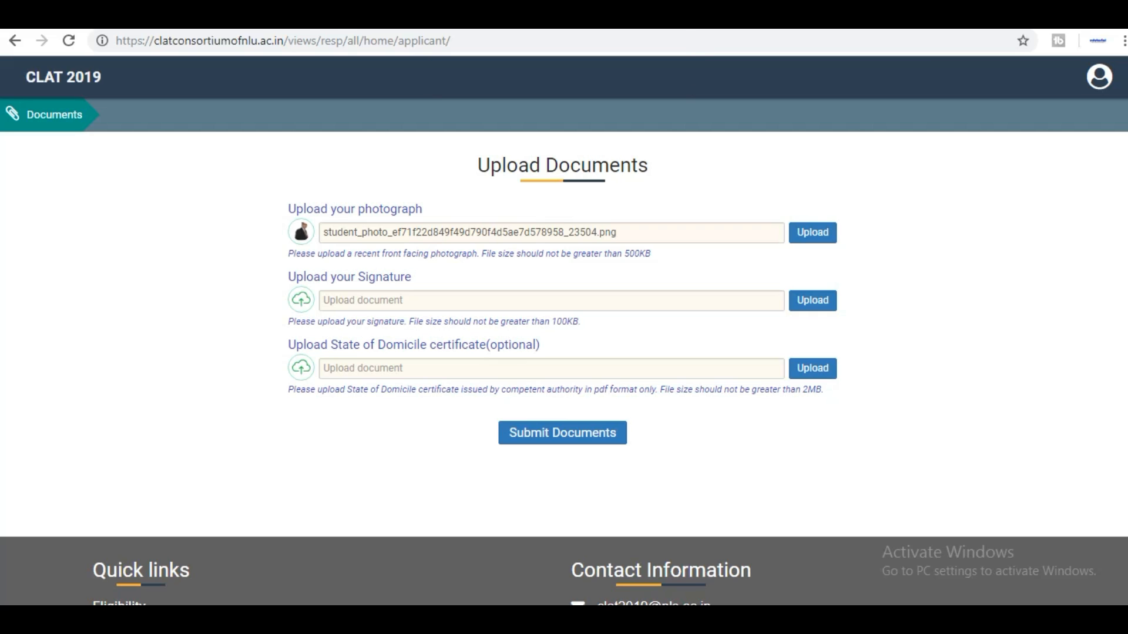
Step: Upload the first Desktop image as the signature, crop it, and submit the documents
{"action": "left_click", "coordinate": [812, 301]}
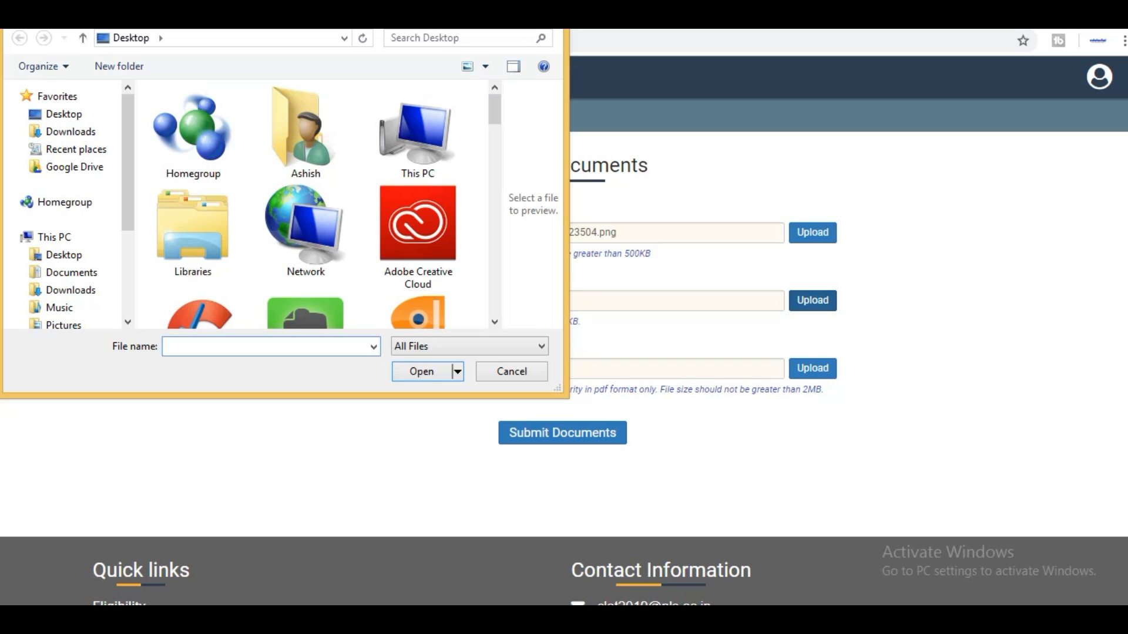
{"action": "scroll", "coordinate": [317, 206], "scroll_direction": "down", "scroll_amount": 12}
{"action": "scroll", "coordinate": [317, 205], "scroll_direction": "down", "scroll_amount": 8}
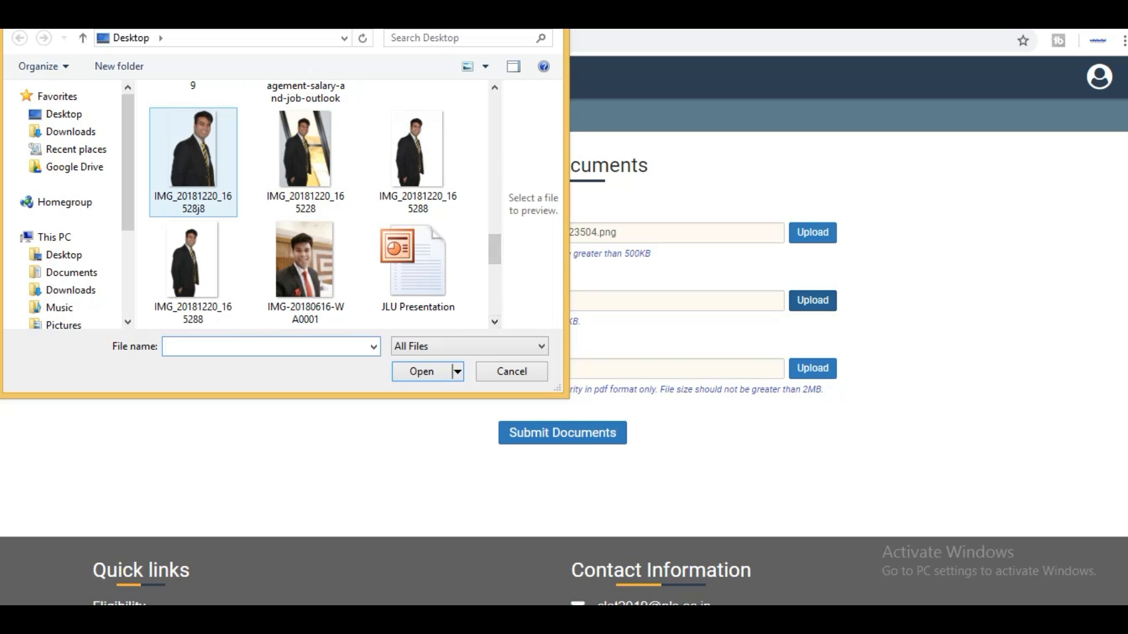
{"action": "left_click", "coordinate": [194, 163]}
{"action": "left_click", "coordinate": [421, 372]}
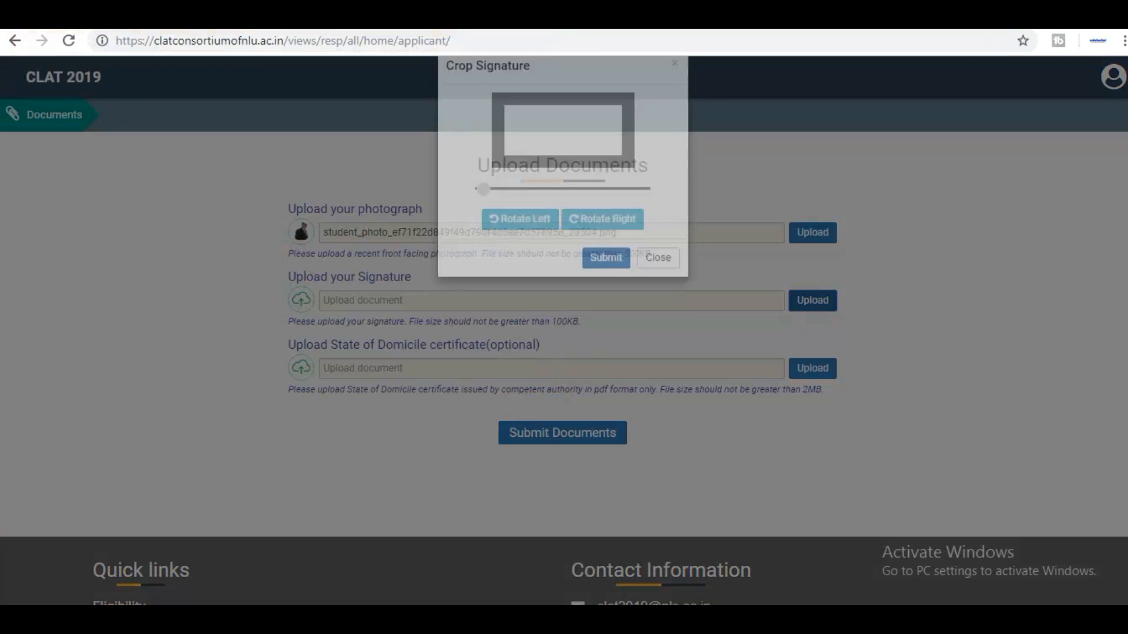
{"action": "left_click_drag", "start_coordinate": [494, 222], "coordinate": [486, 222]}
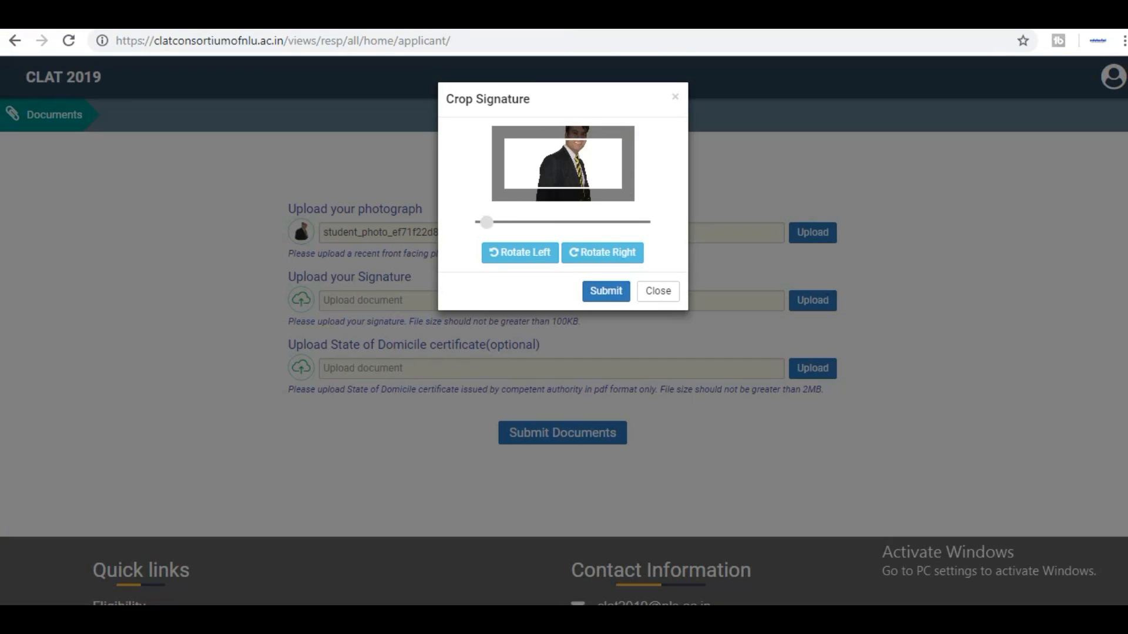
{"action": "left_click", "coordinate": [606, 291]}
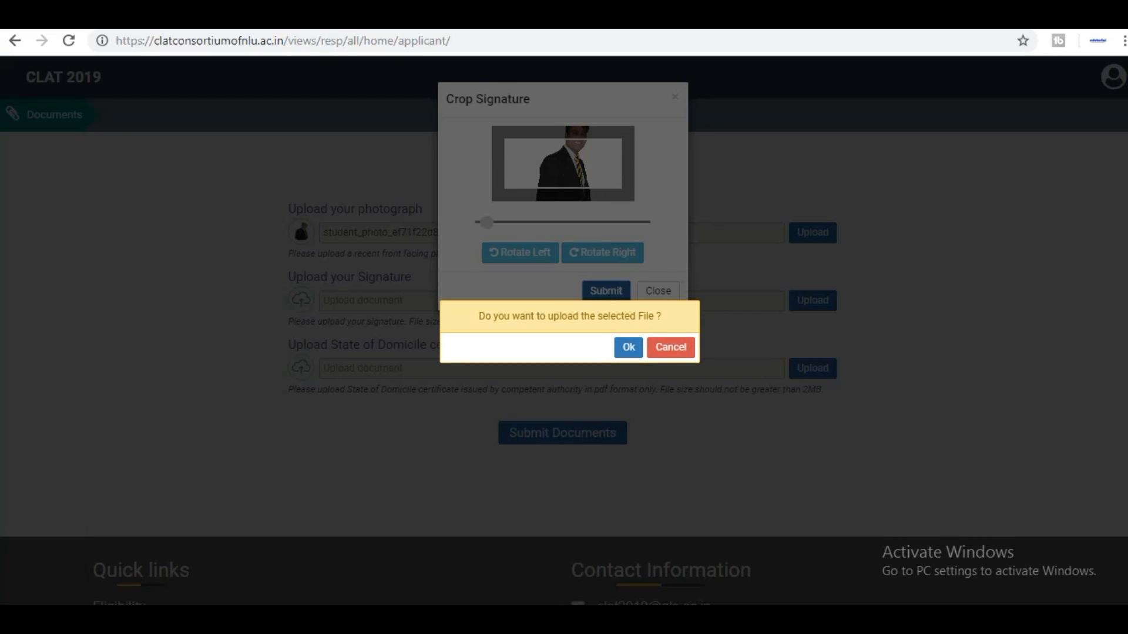
{"action": "left_click", "coordinate": [629, 348]}
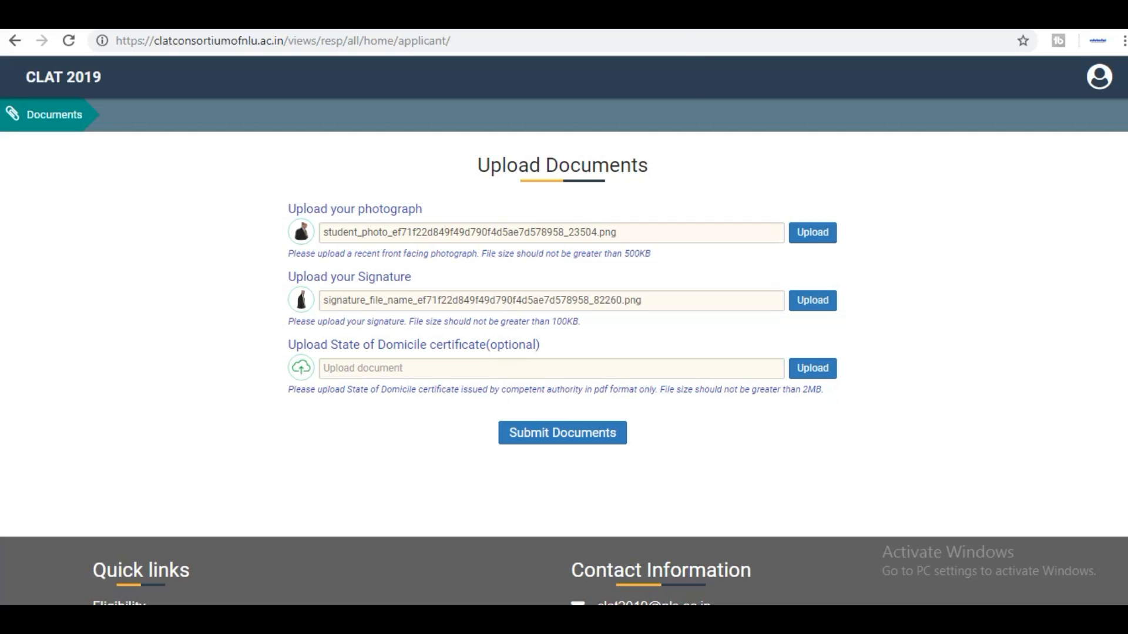
{"action": "left_click", "coordinate": [562, 433]}
Step: Confirm document submission, choose Razorpay and proceed to pay the ₹4000 fee
{"action": "left_click", "coordinate": [622, 355]}
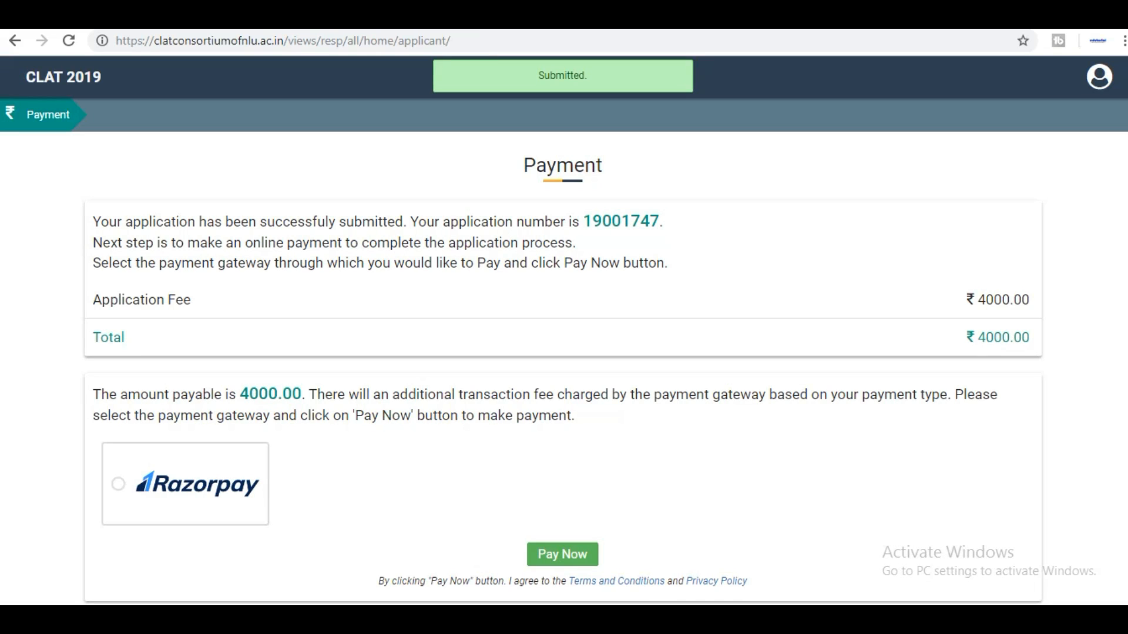
{"action": "left_click_drag", "start_coordinate": [583, 221], "coordinate": [663, 221]}
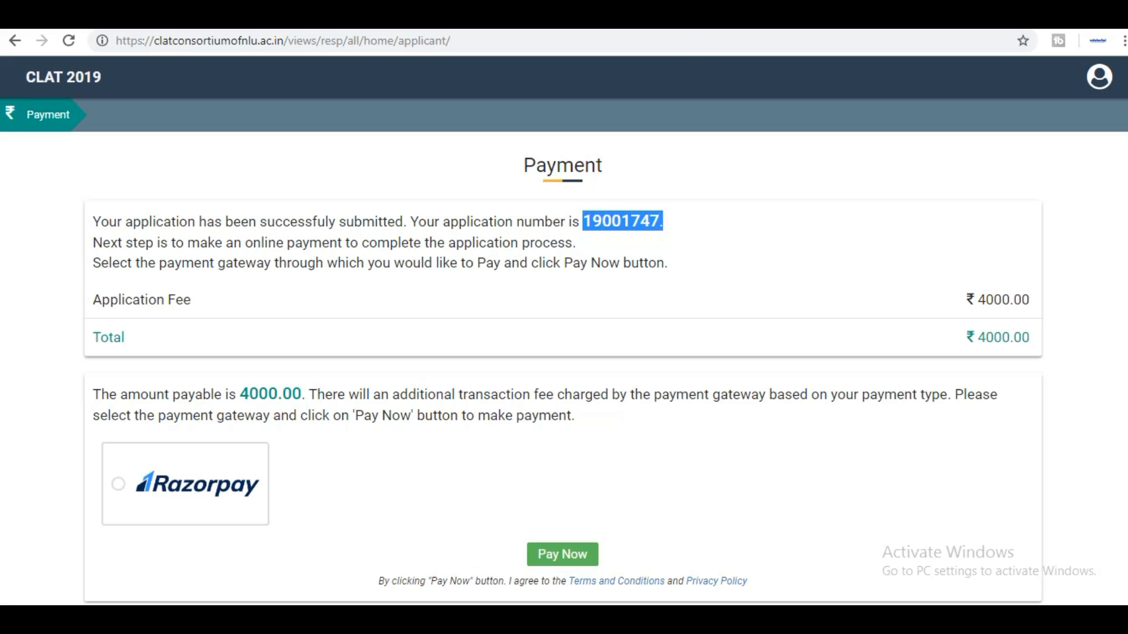
{"action": "scroll", "coordinate": [564, 352], "scroll_direction": "down", "scroll_amount": 2}
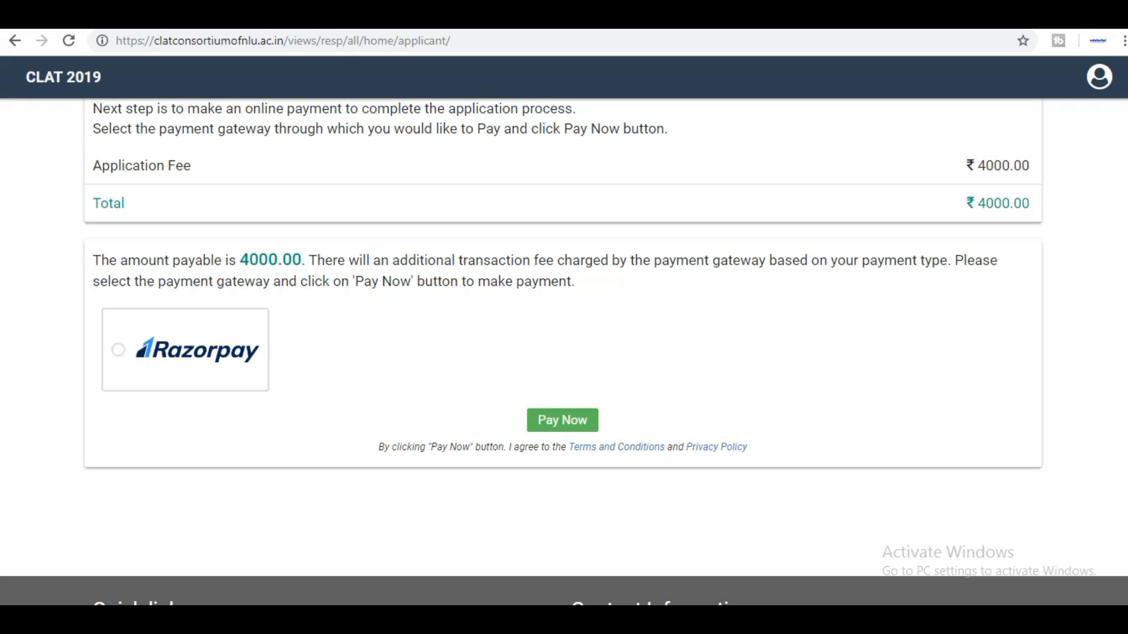
{"action": "left_click", "coordinate": [118, 350]}
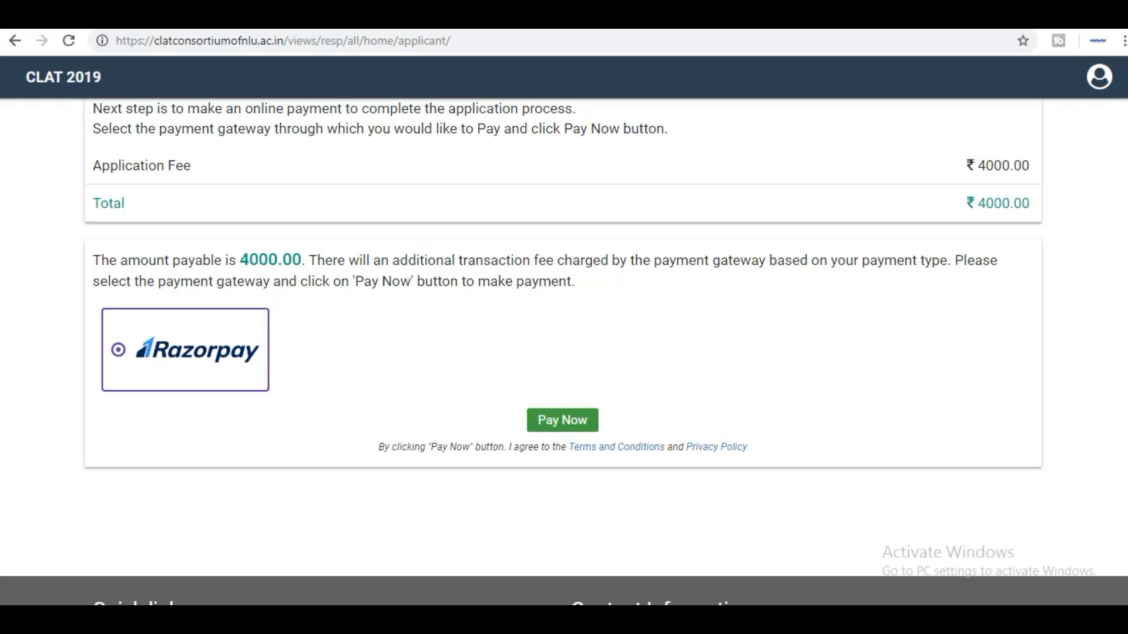
{"action": "left_click", "coordinate": [563, 420]}
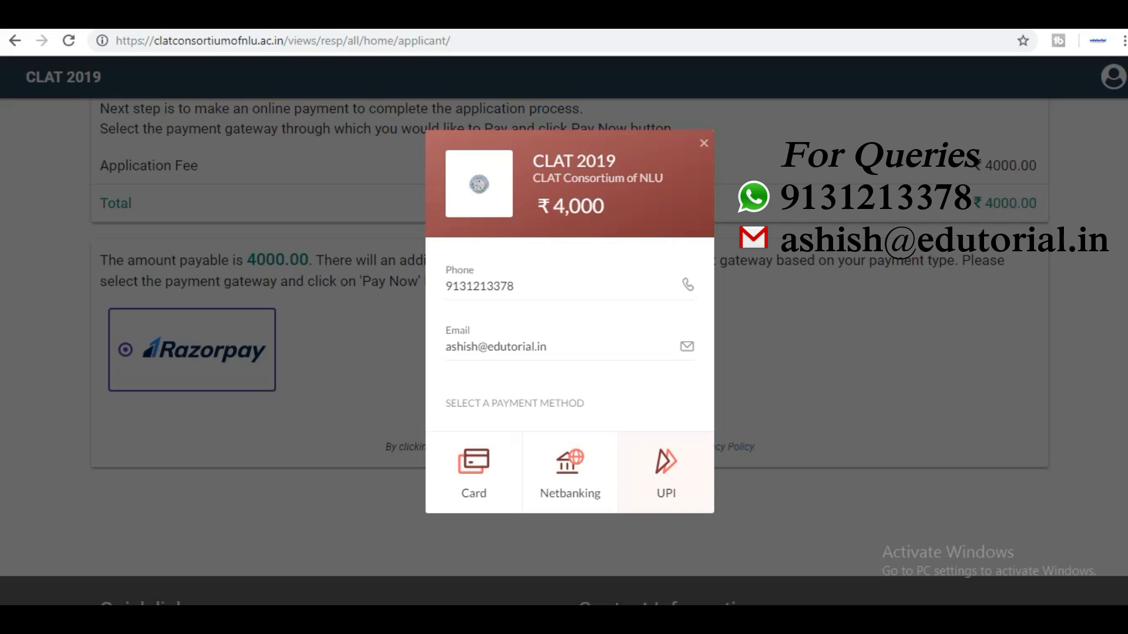
Step: Preview the Card, Netbanking and UPI forms in Razorpay, then close the checkout
{"action": "left_click", "coordinate": [473, 473]}
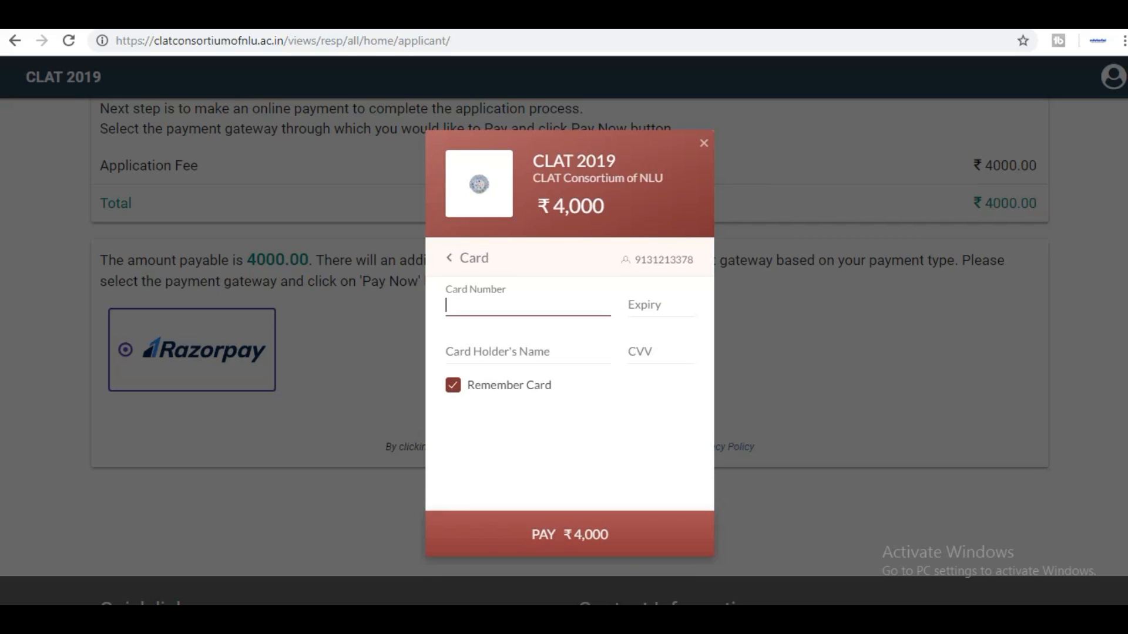
{"action": "left_click", "coordinate": [449, 258]}
{"action": "left_click", "coordinate": [570, 473]}
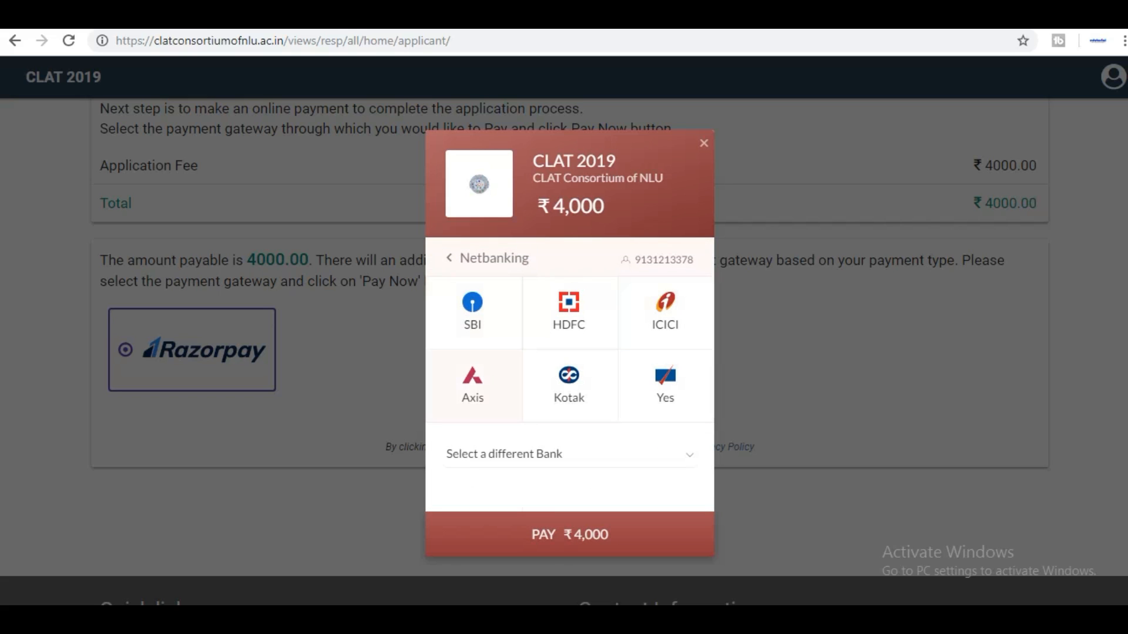
{"action": "left_click", "coordinate": [450, 258]}
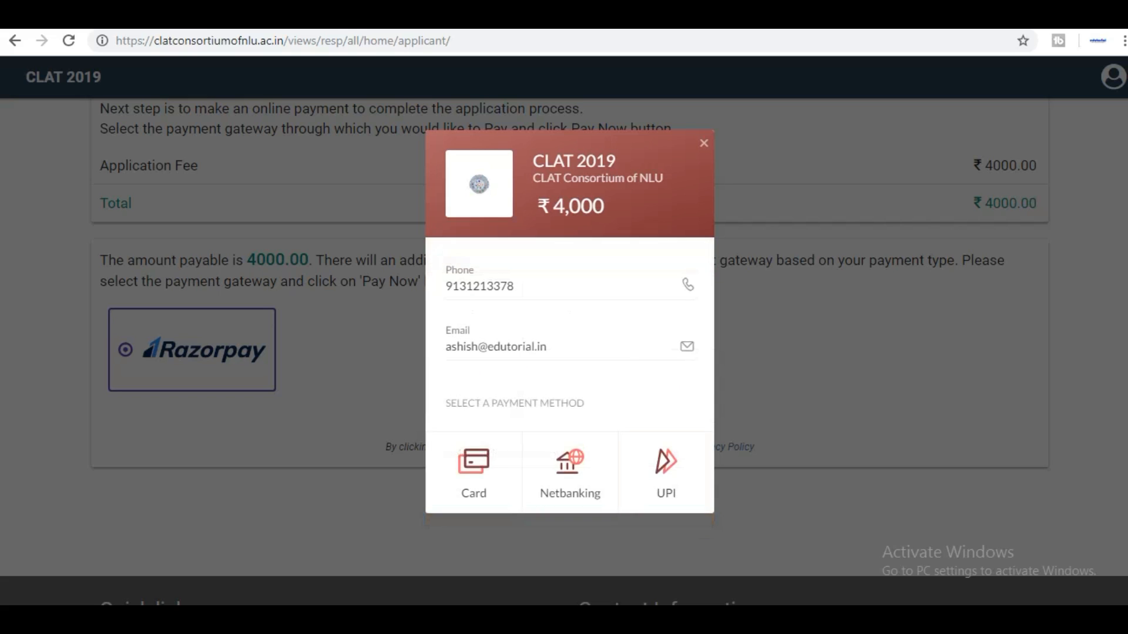
{"action": "left_click", "coordinate": [666, 473]}
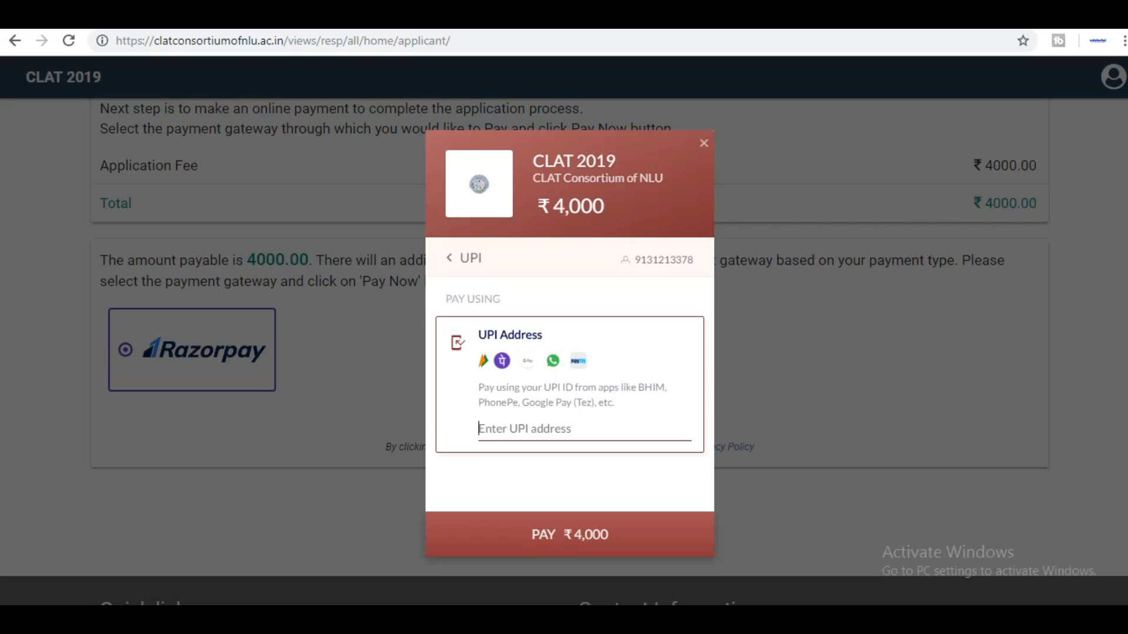
{"action": "left_click", "coordinate": [704, 142]}
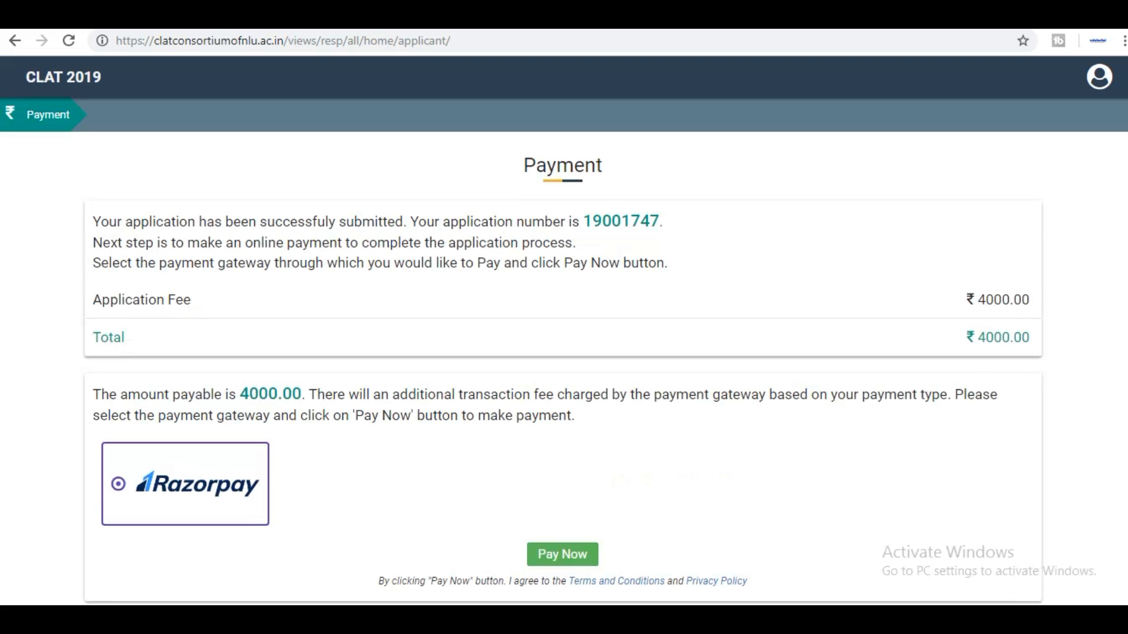